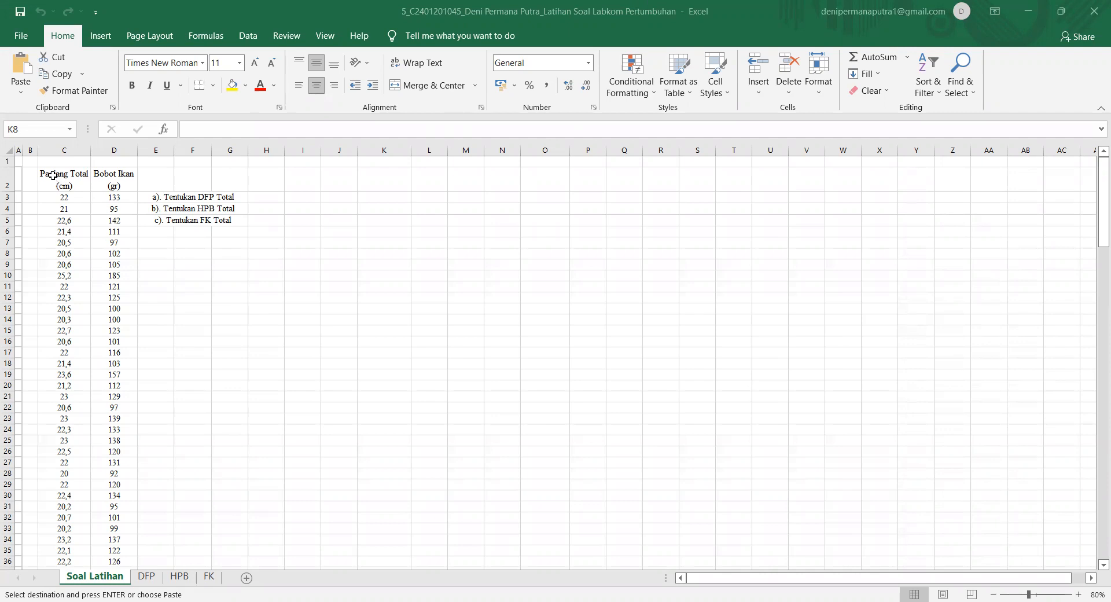
# - Examine the Panjang Total (cm) and Bobot Ikan (gr) data columns on the Soal Latihan sheet
pyautogui.click(96, 181)
pyautogui.click(67, 188)
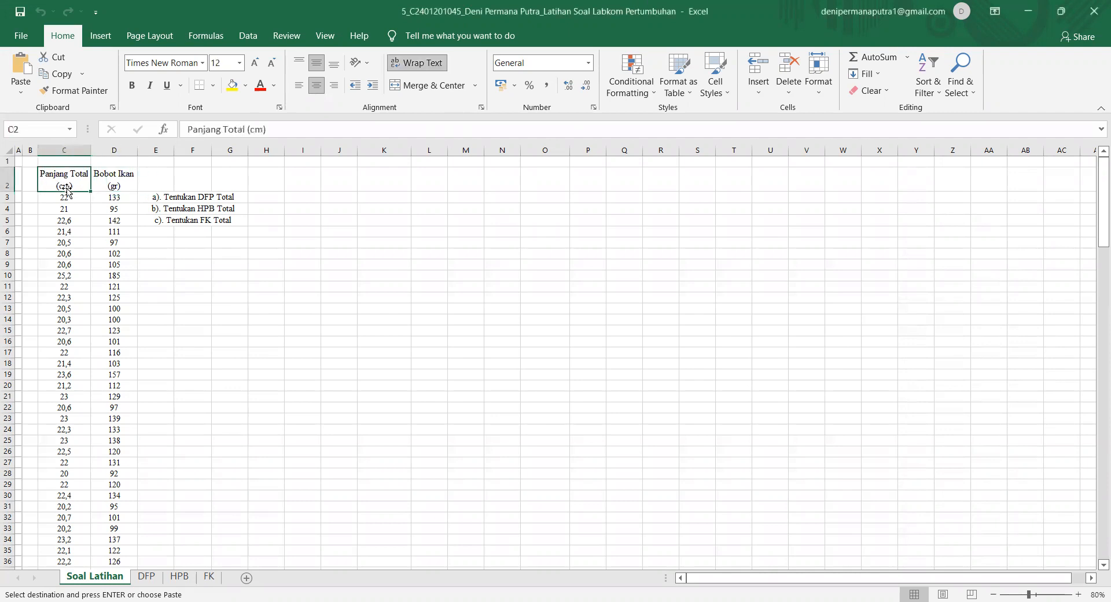
pyautogui.click(100, 183)
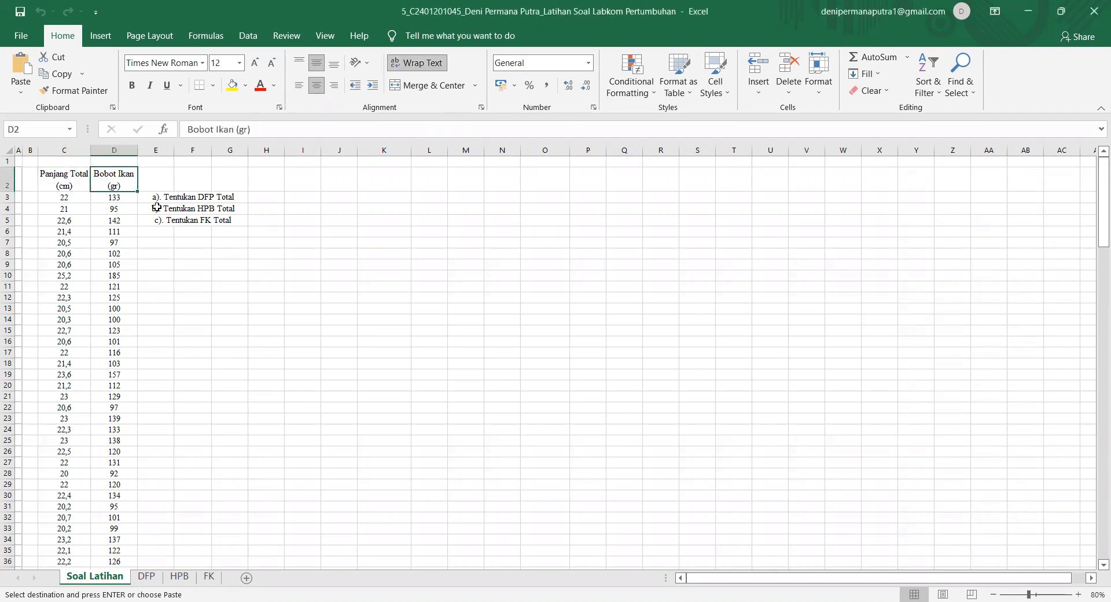
# - Open the DFP sheet and compare its total length columns in centimetres and millimetres
pyautogui.click(147, 577)
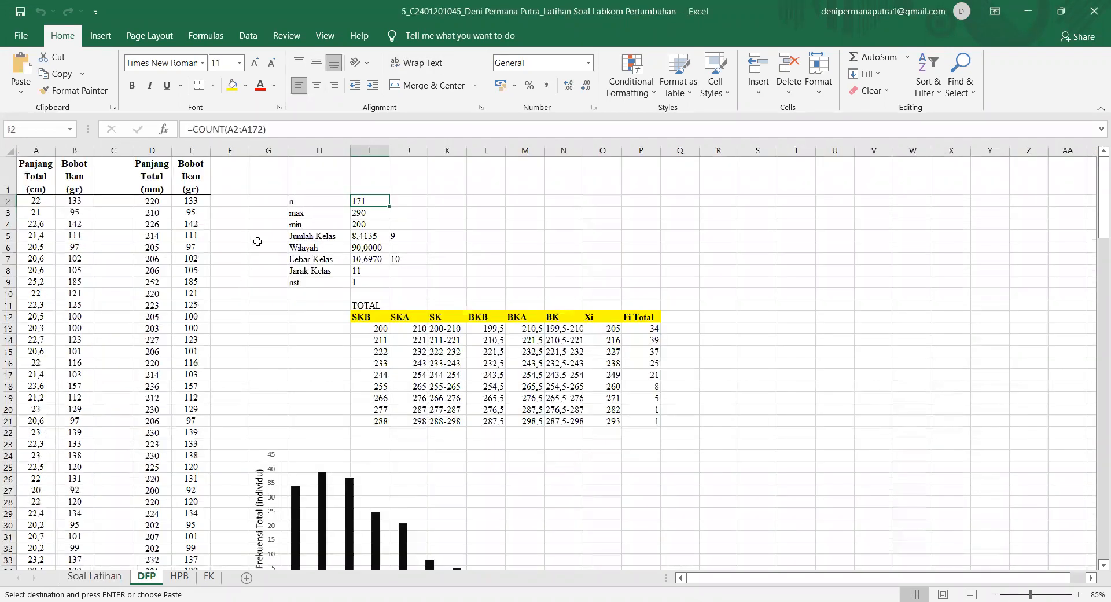
pyautogui.click(293, 200)
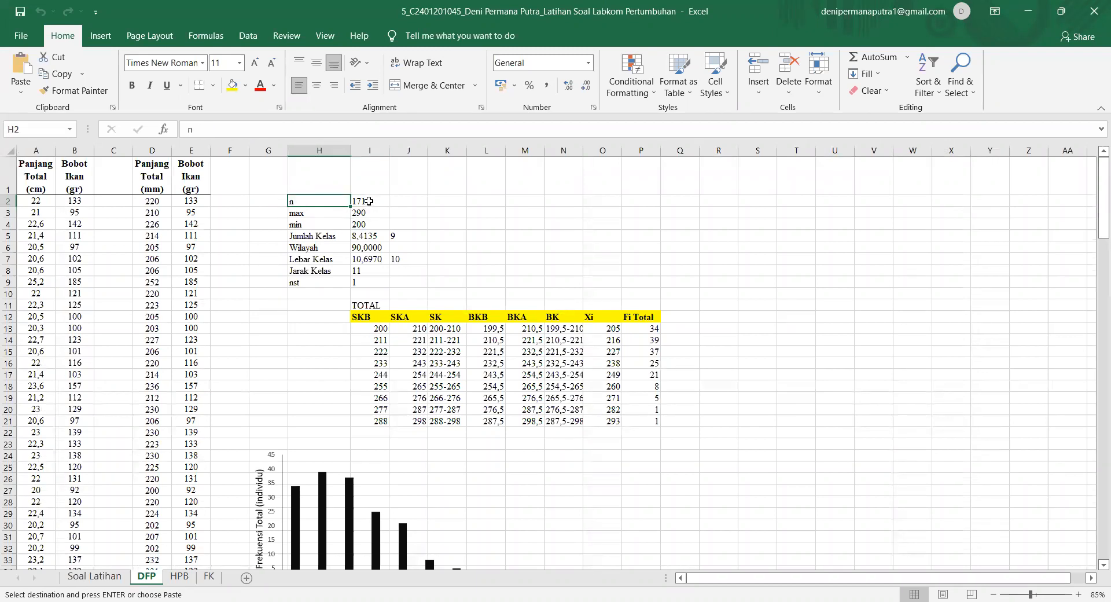
pyautogui.click(38, 187)
pyautogui.click(149, 169)
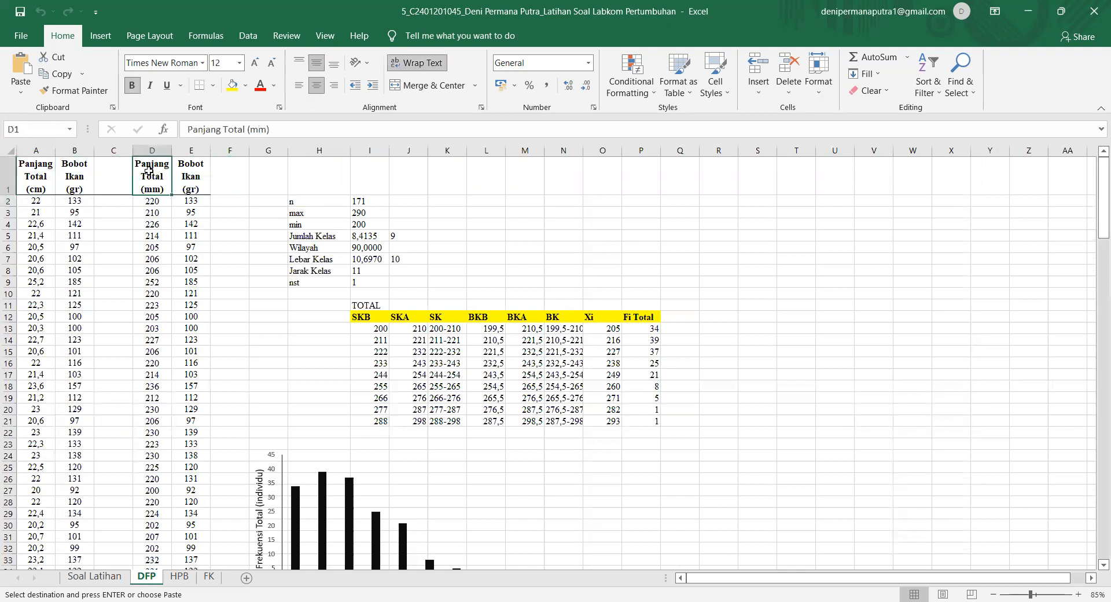
# - Inspect the formula that calculates the sample count n in cell I2
pyautogui.click(295, 202)
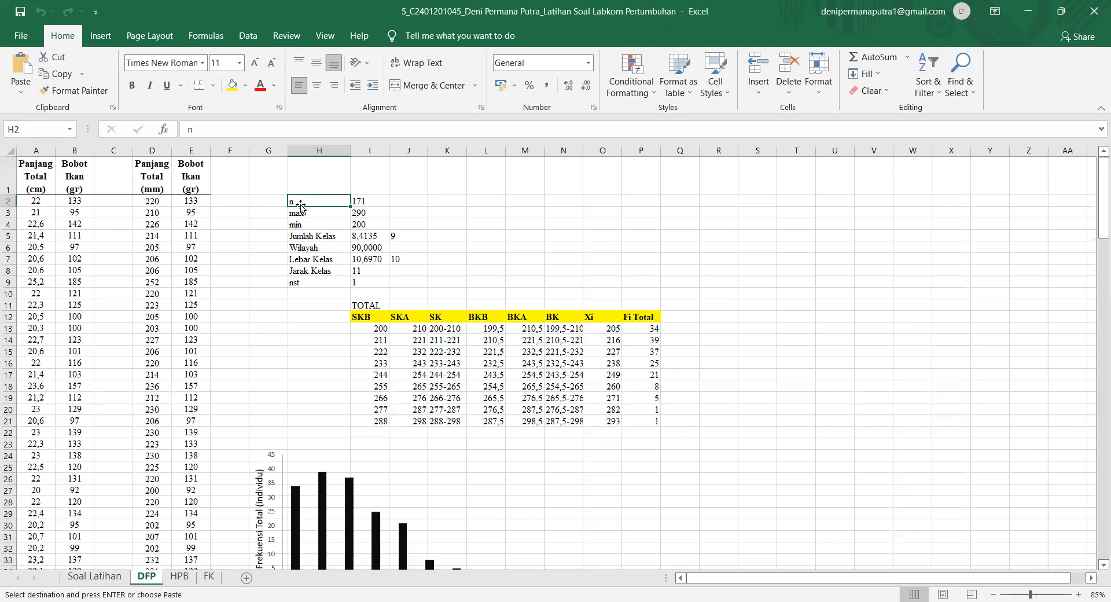
pyautogui.click(359, 200)
pyautogui.click(209, 134)
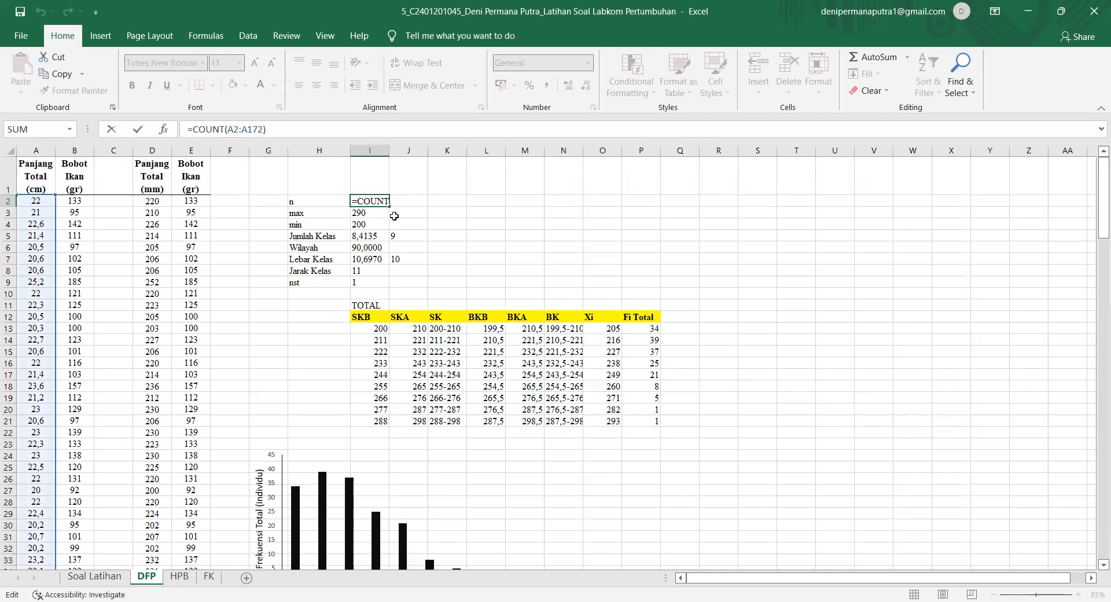
pyautogui.press('Return')
pyautogui.click(324, 201)
pyautogui.click(372, 199)
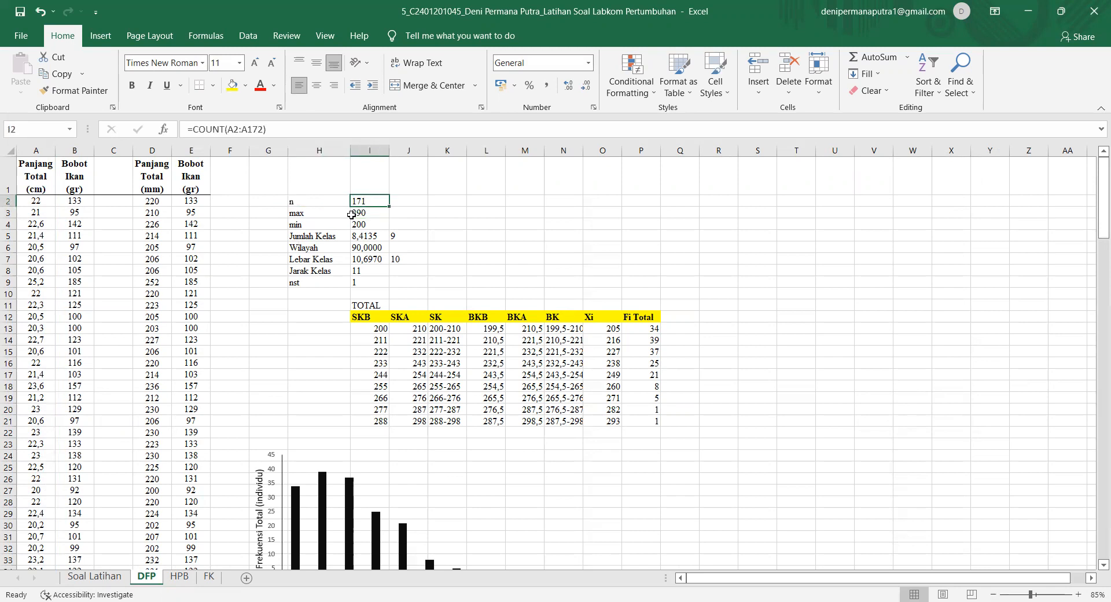
# - Inspect the formulas for the max and min lengths in cells I3 and I4
pyautogui.click(307, 214)
pyautogui.click(366, 211)
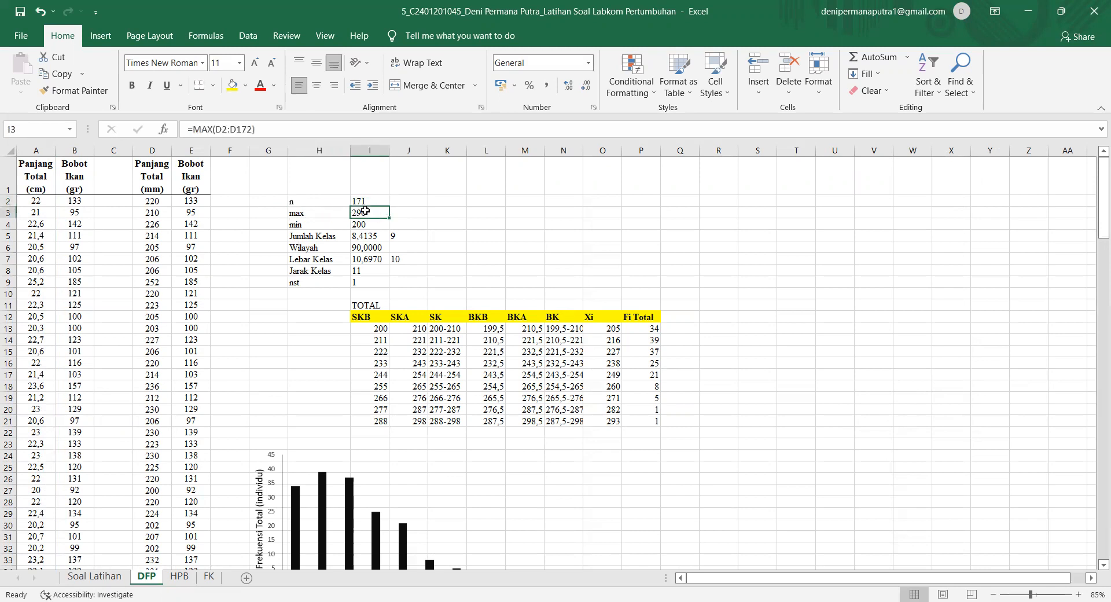
pyautogui.click(226, 129)
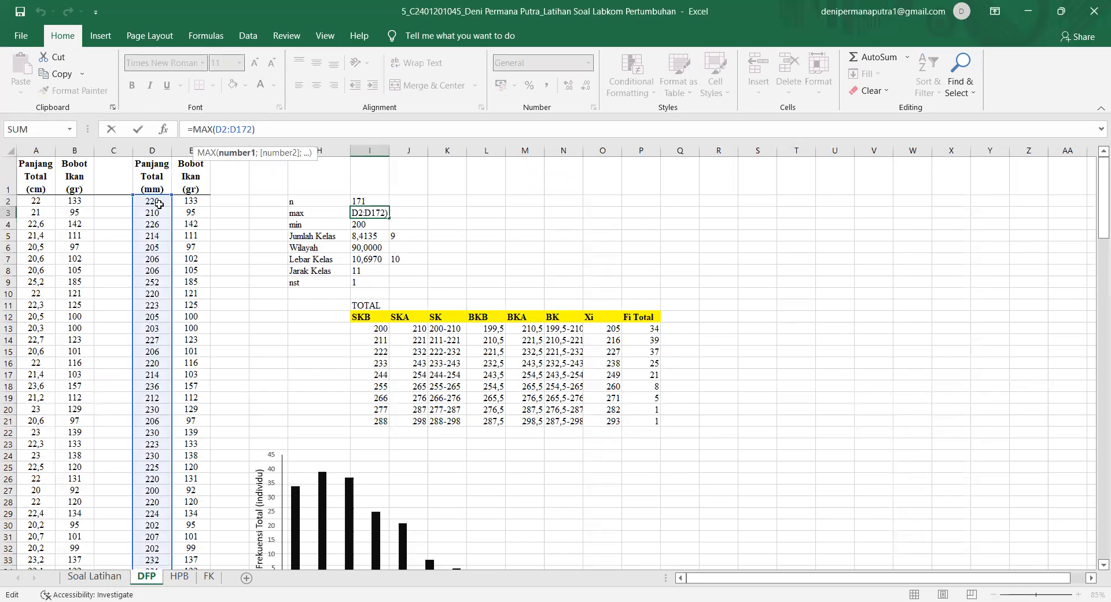
pyautogui.press('Return')
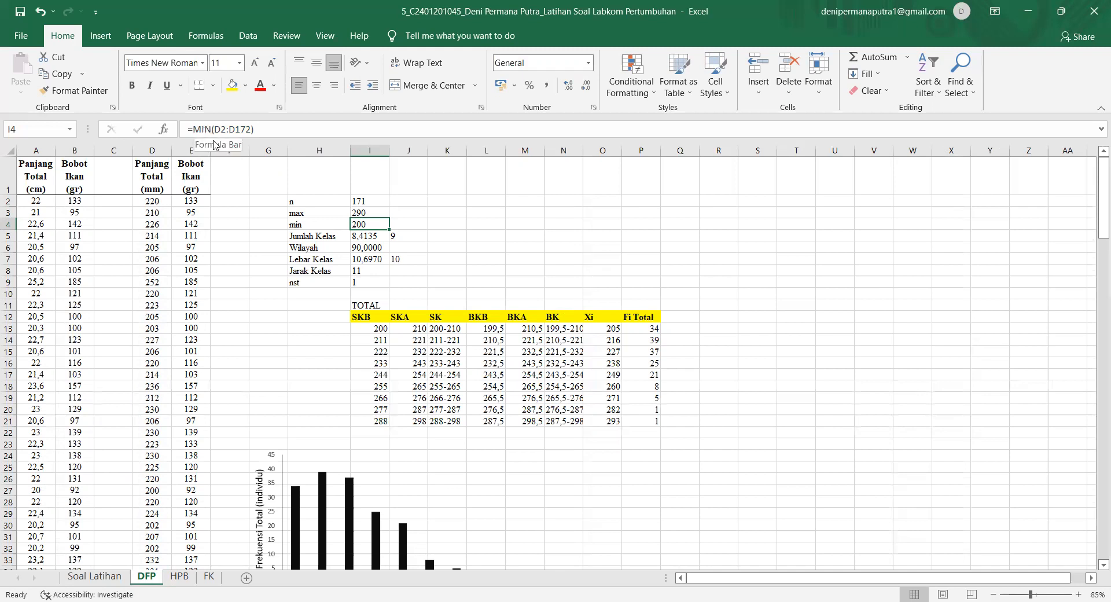
# - Inspect the Jumlah Kelas and Wilayah formulas in cells I5 and I6 and the cells they reference
pyautogui.click(373, 235)
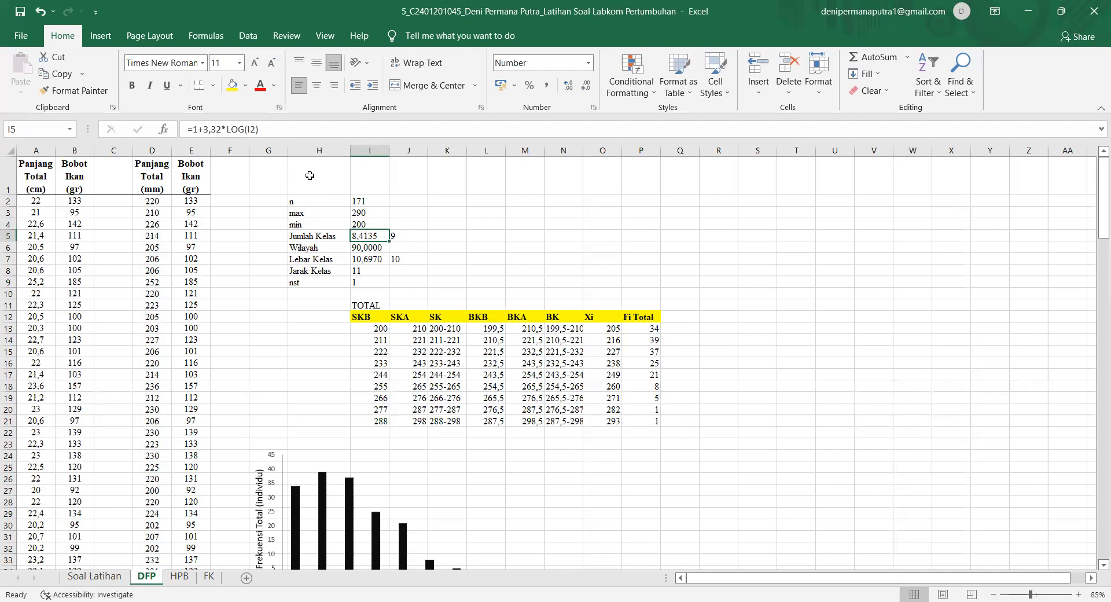
pyautogui.click(298, 130)
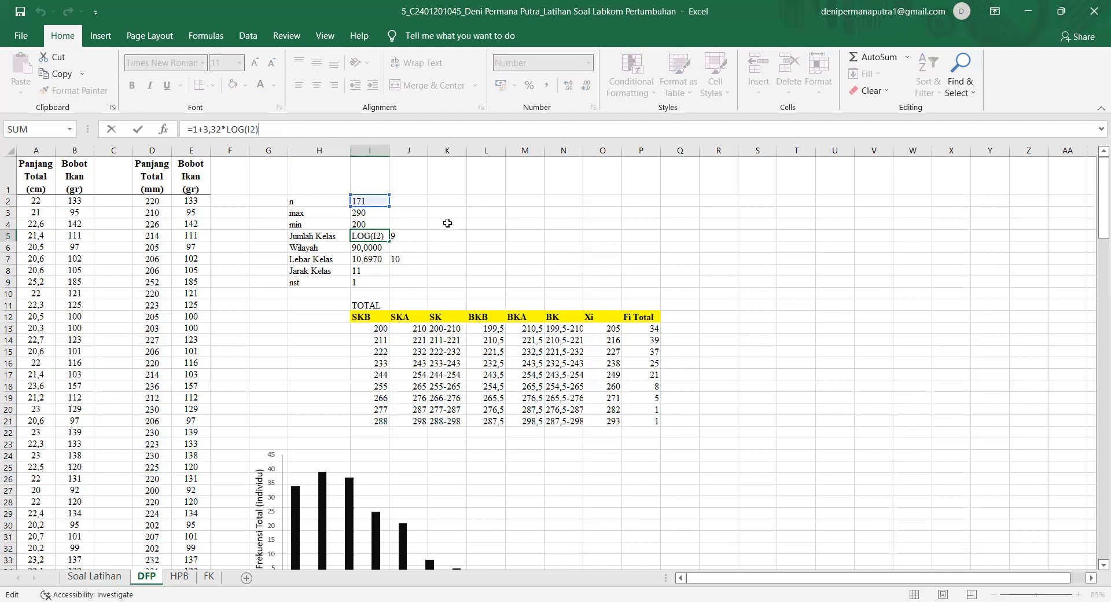
pyautogui.press('Return')
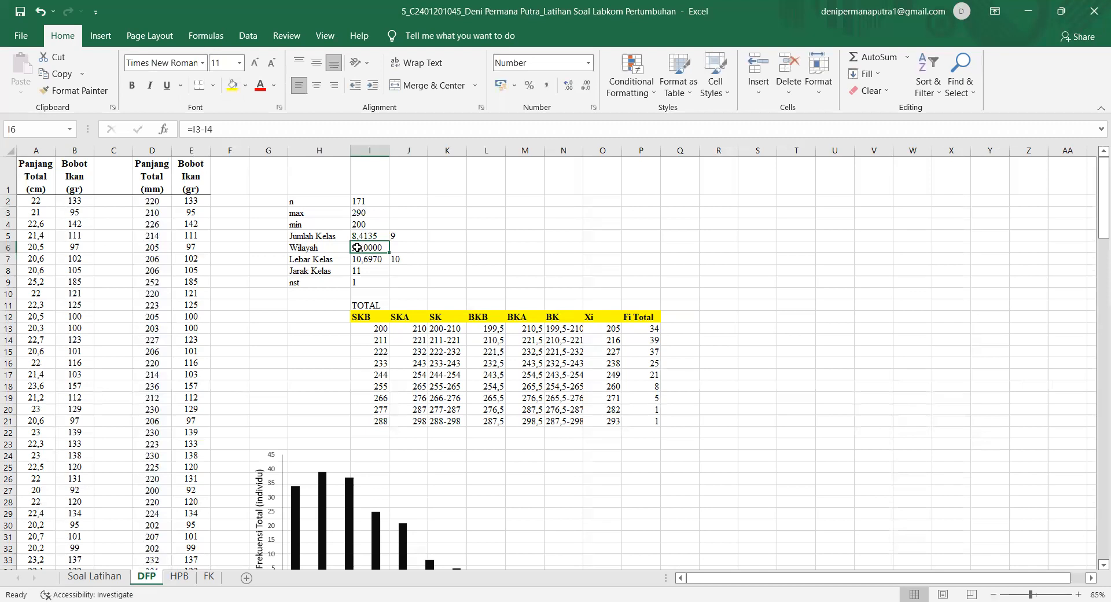
pyautogui.click(328, 135)
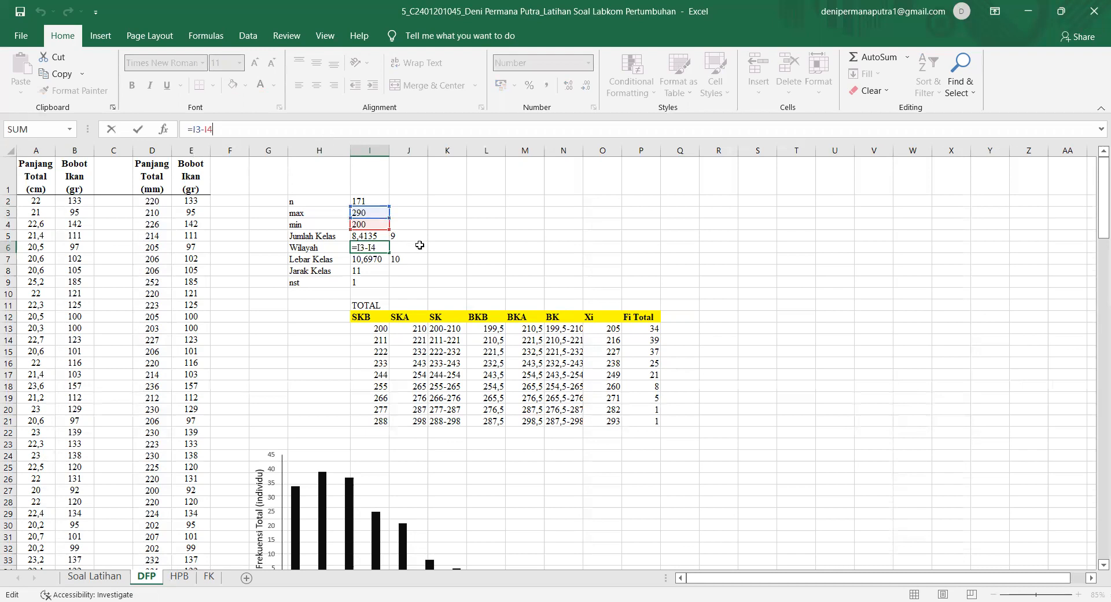
pyautogui.press('Return')
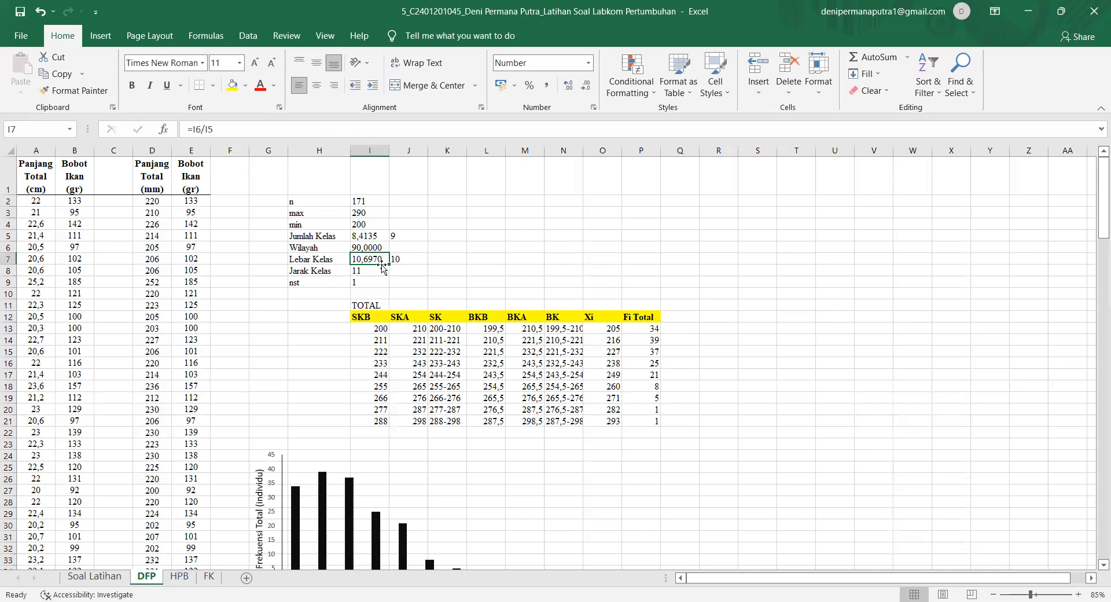
# - Inspect the Lebar Kelas and Jarak Kelas formulas in cells I7 and I8 and the cells they reference
pyautogui.click(346, 128)
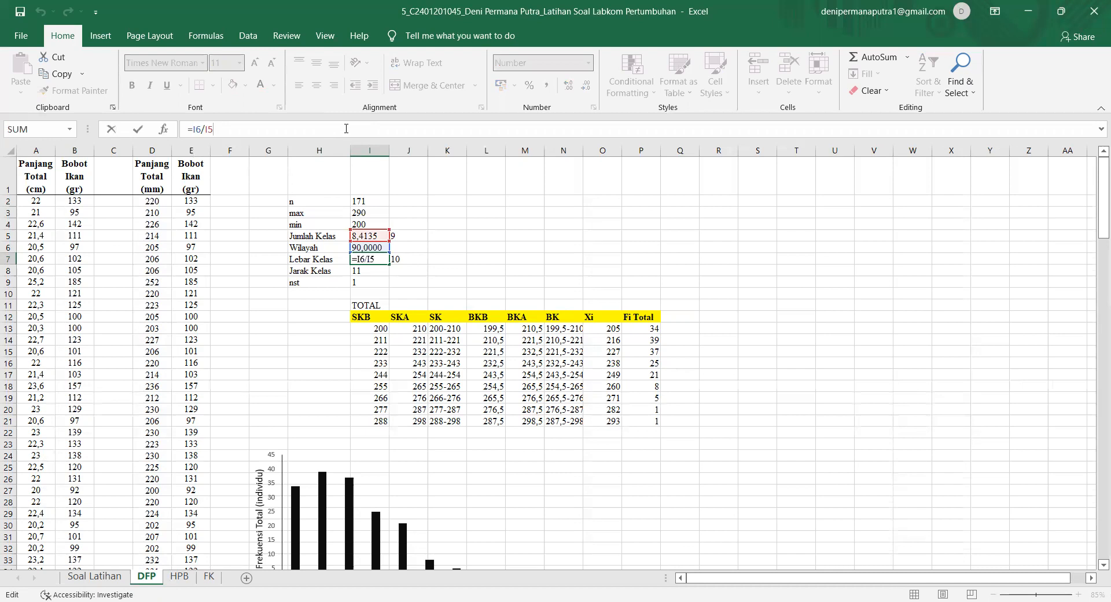
pyautogui.press('Return')
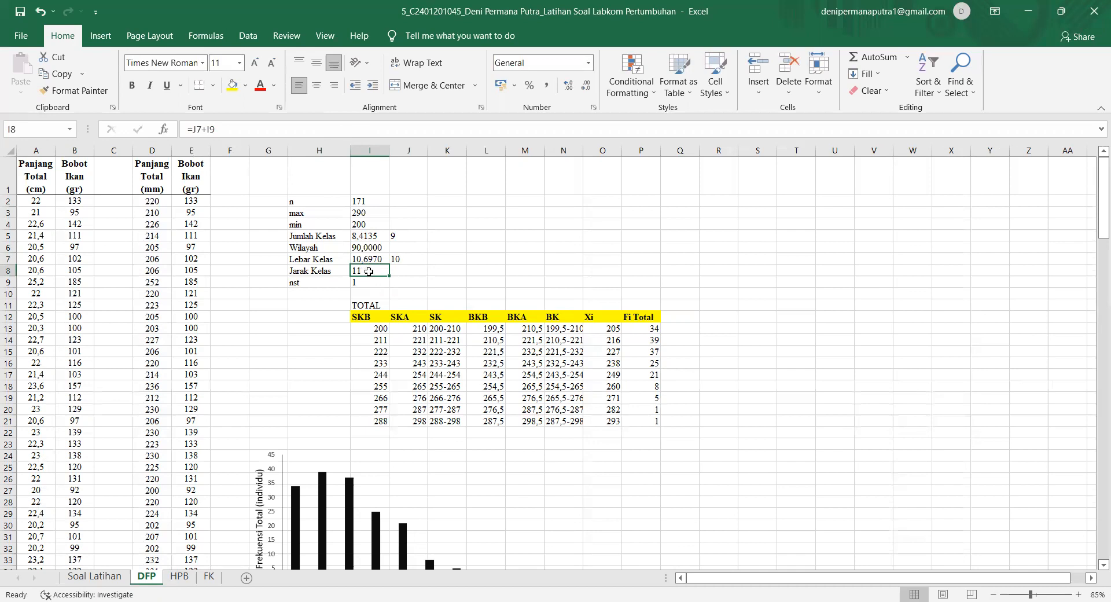
pyautogui.click(342, 130)
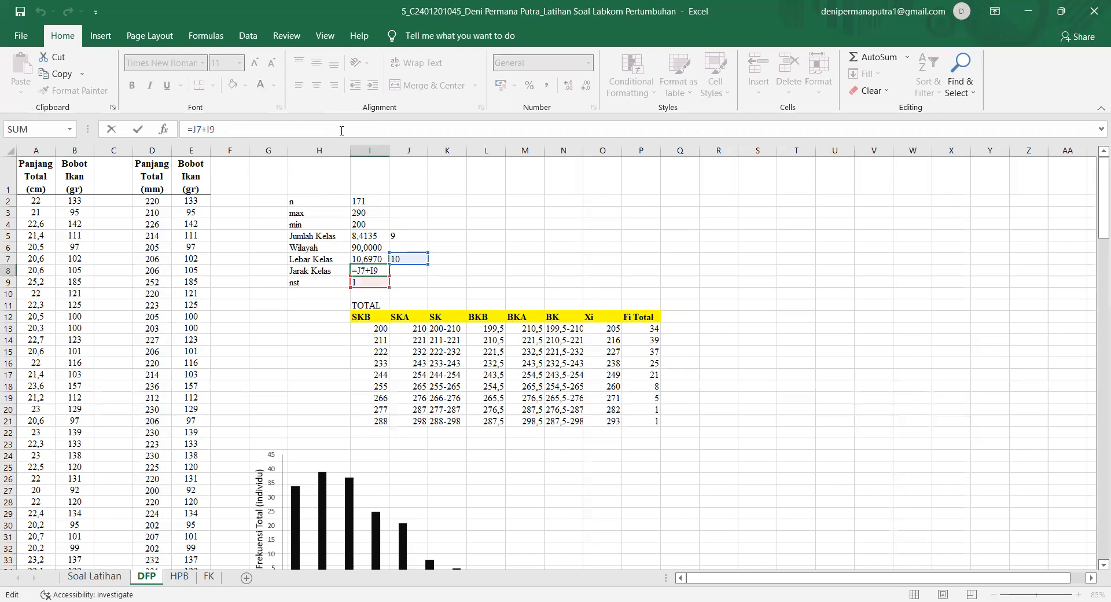
pyautogui.press('Return')
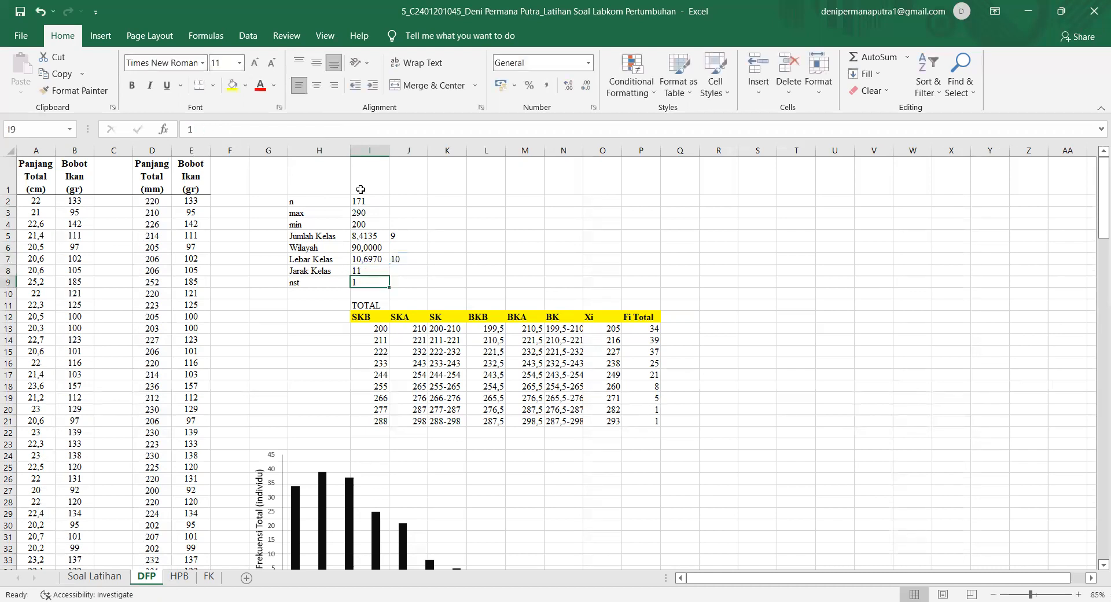
# - Review the TOTAL frequency table and inspect the formula of the first SKB value in cell I13
pyautogui.scroll(-1, 396, 308)
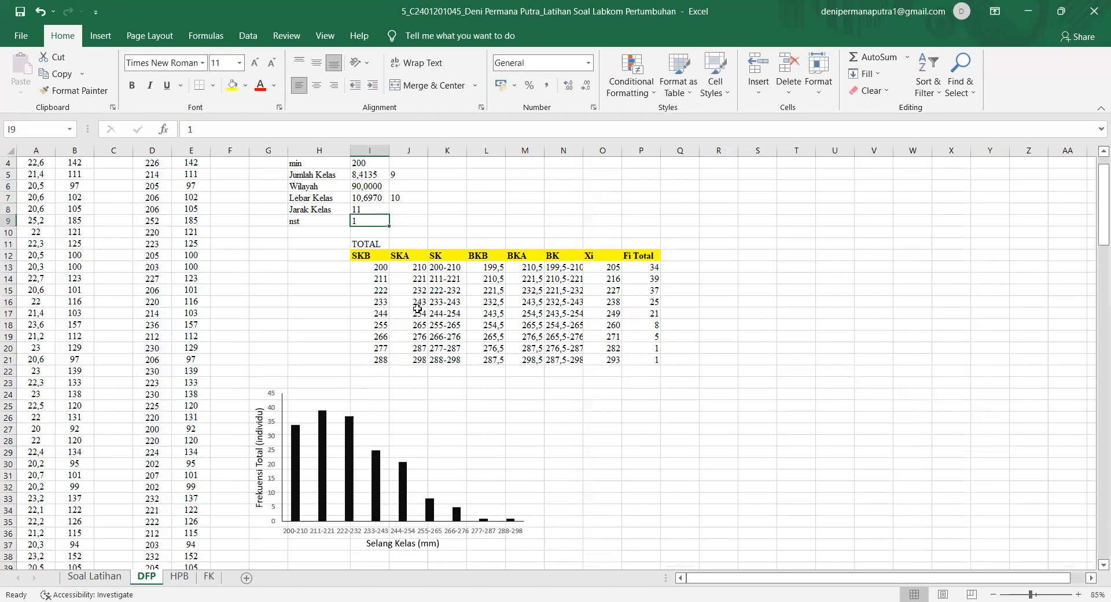
pyautogui.scroll(-1, 403, 302)
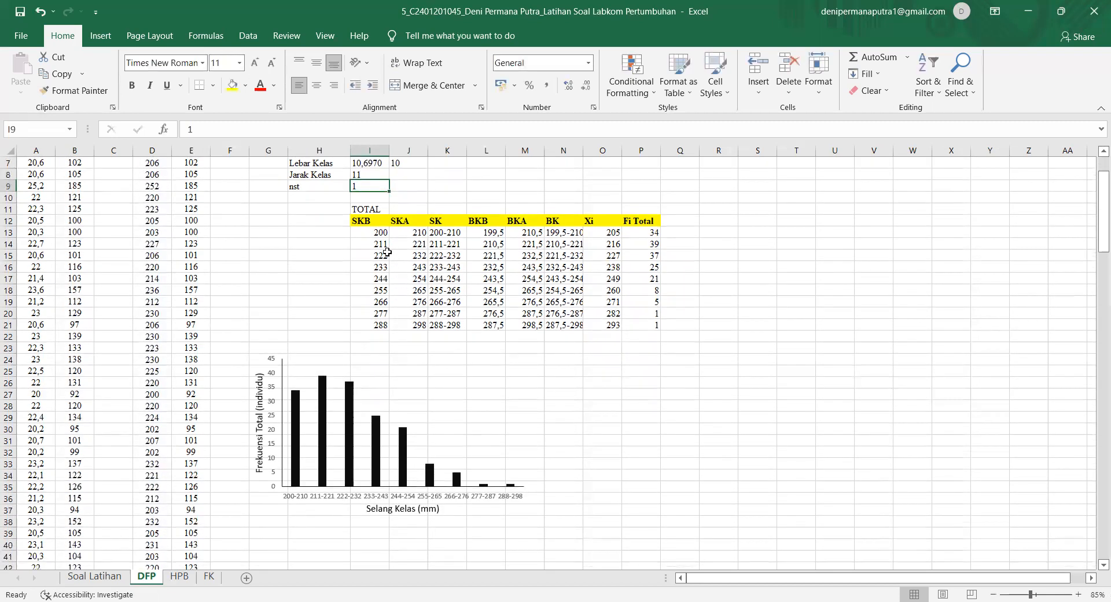
pyautogui.click(375, 233)
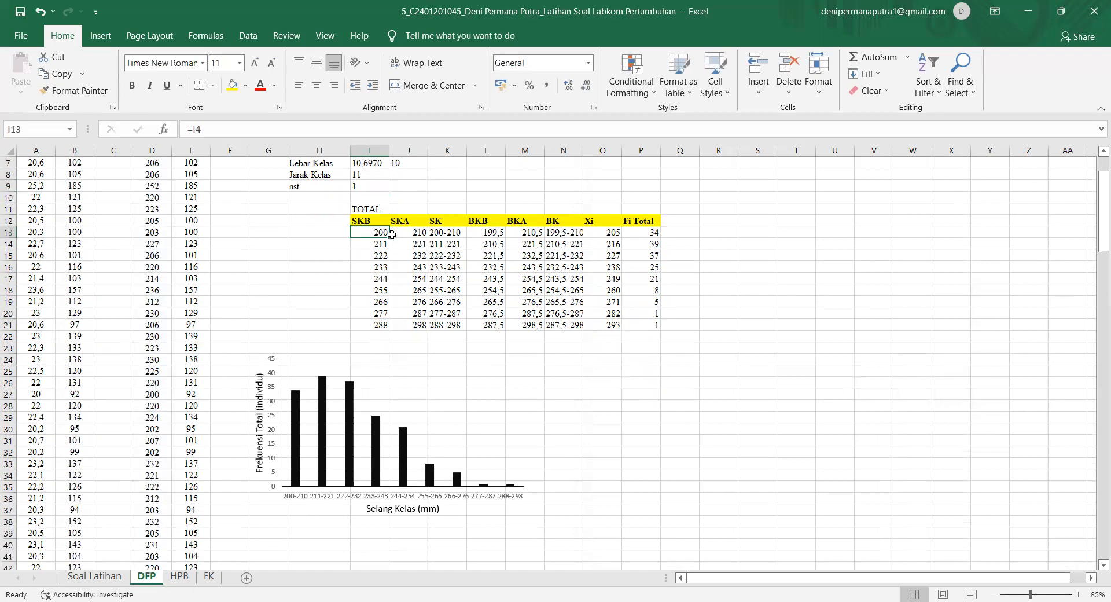
pyautogui.scroll(2, 393, 249)
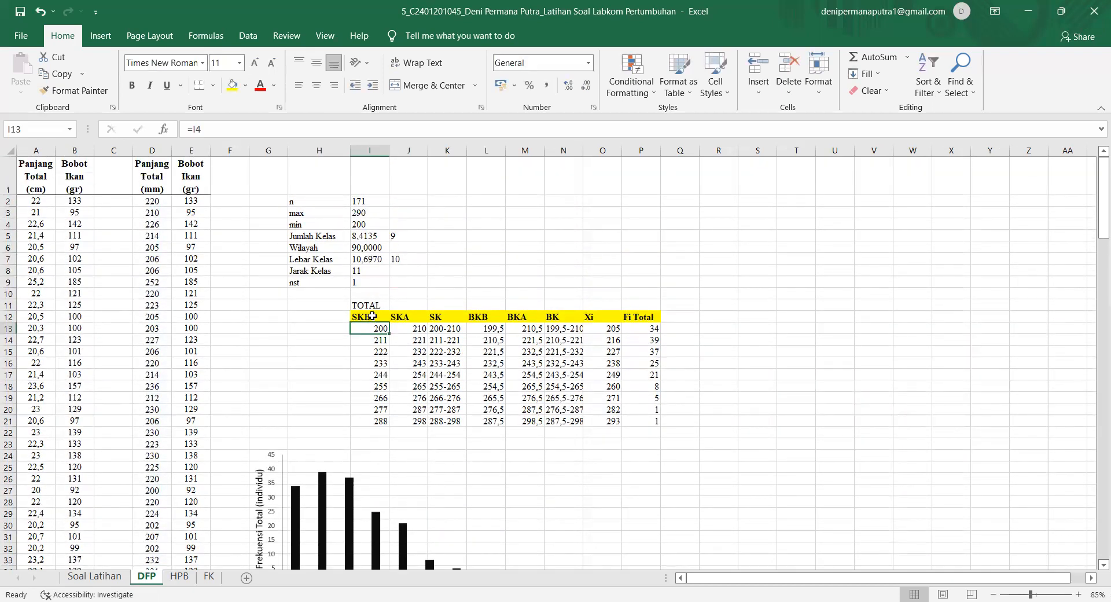
pyautogui.click(374, 316)
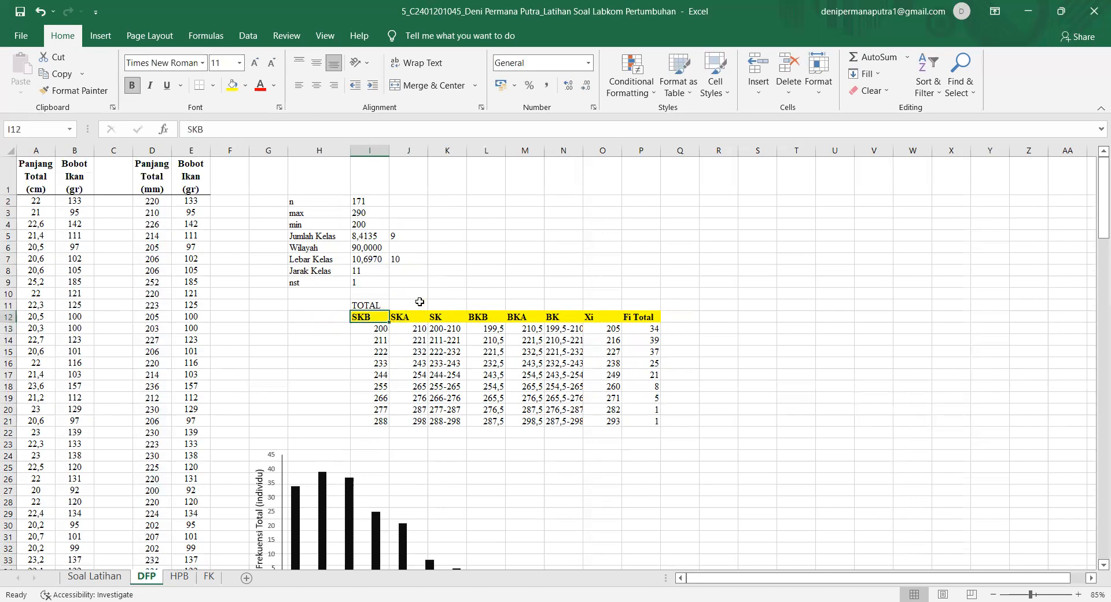
pyautogui.click(380, 330)
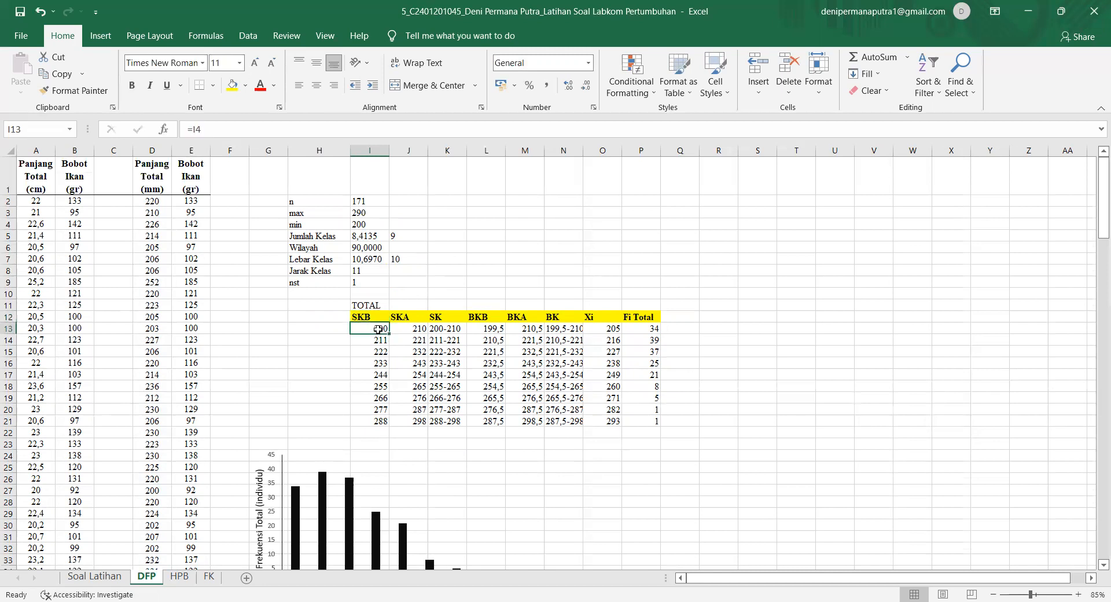
pyautogui.click(284, 131)
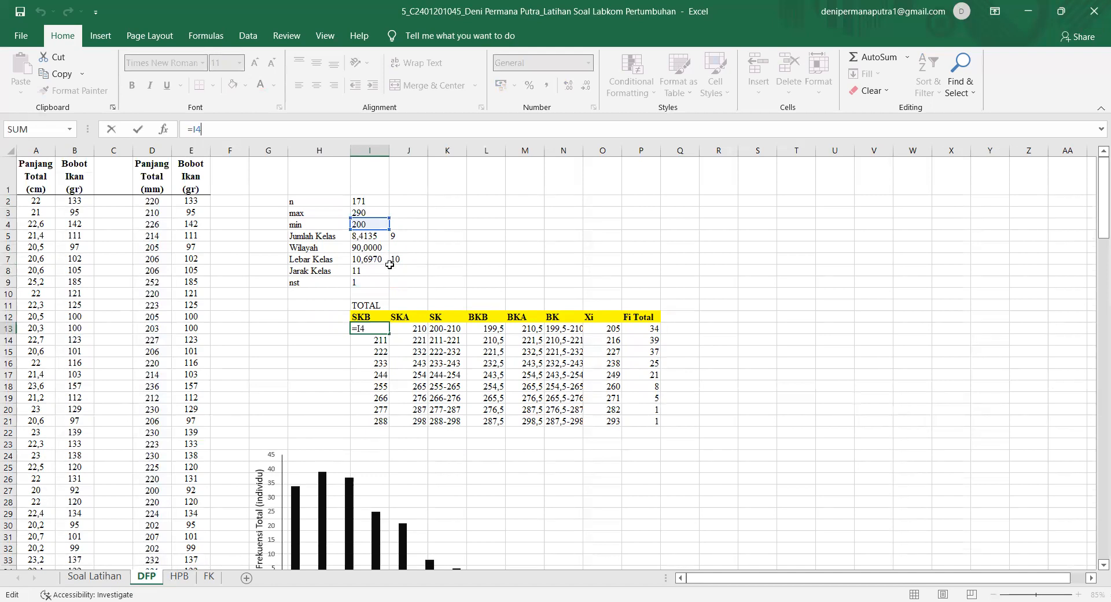
pyautogui.press('Return')
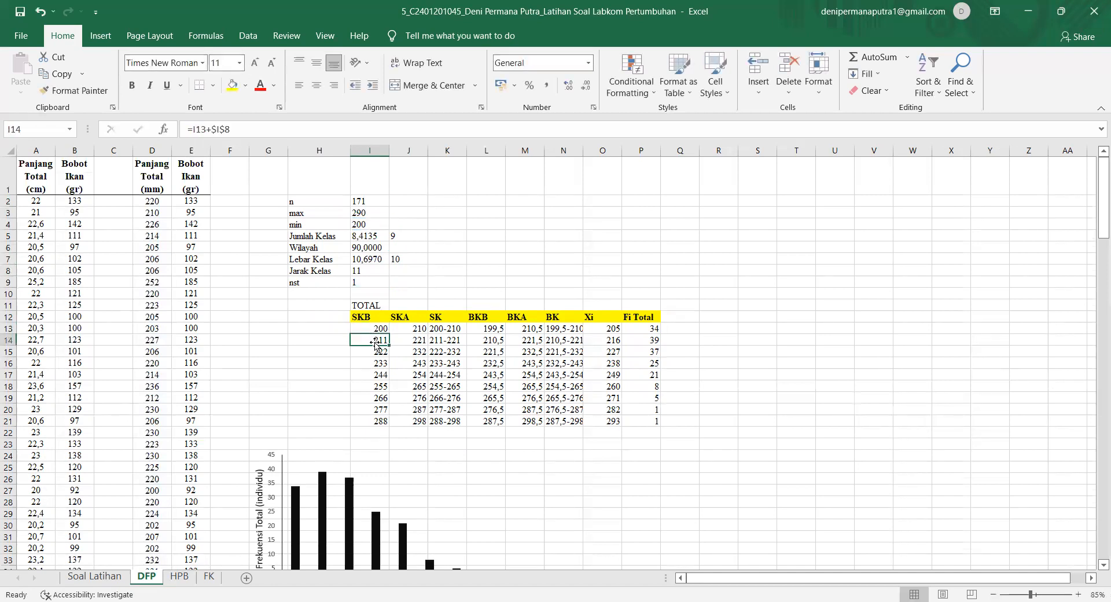
# - Inspect the formula of the second SKB value in cell I14 and check how it repeats down the column
pyautogui.click(381, 348)
pyautogui.click(380, 340)
pyautogui.click(254, 133)
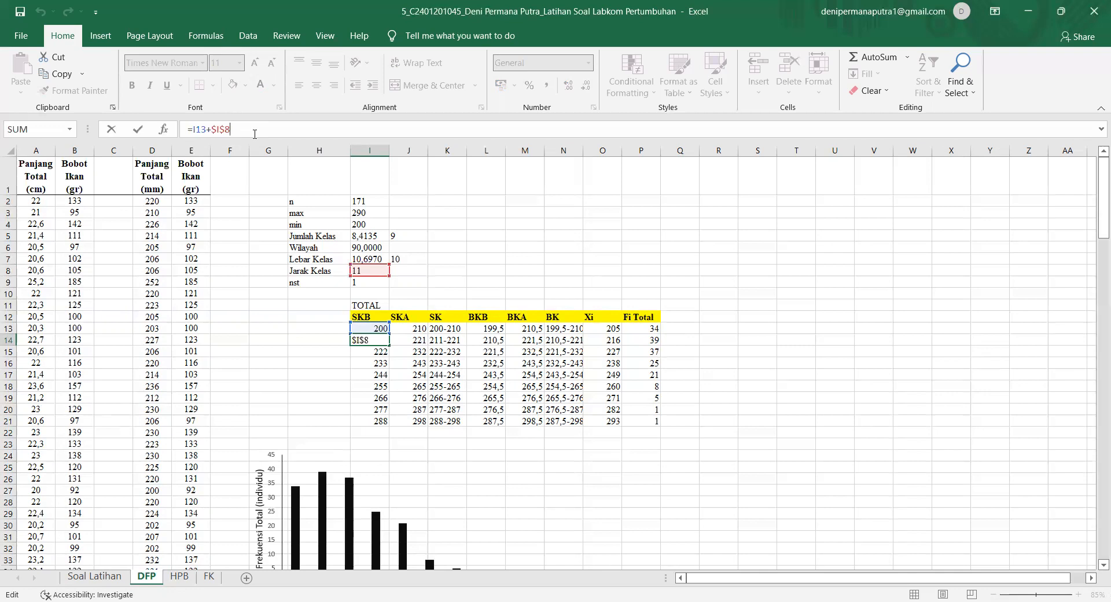
pyautogui.press('Return')
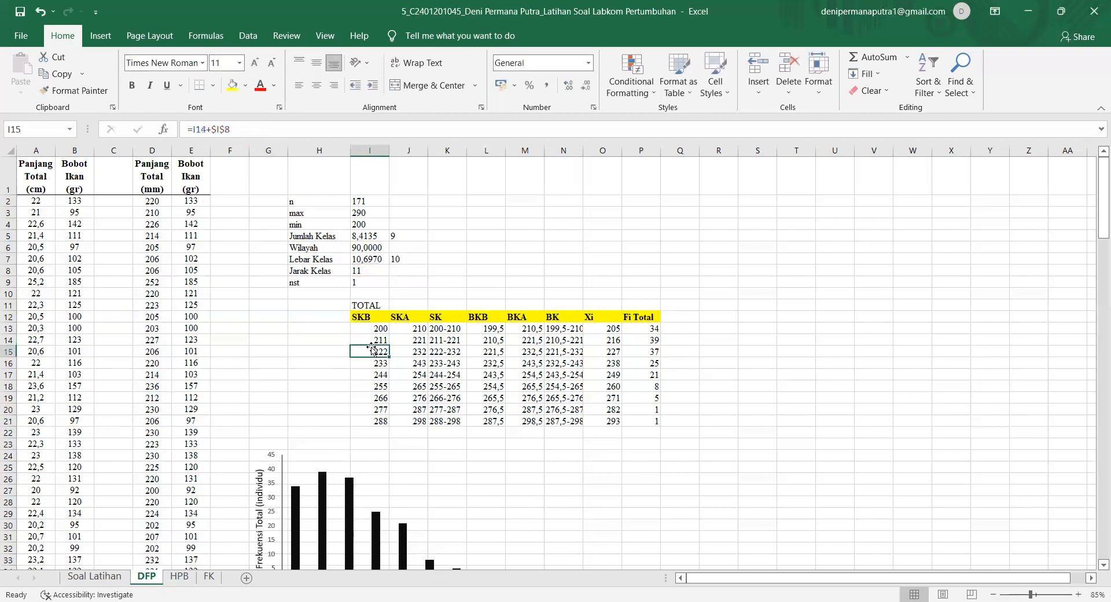
pyautogui.click(375, 366)
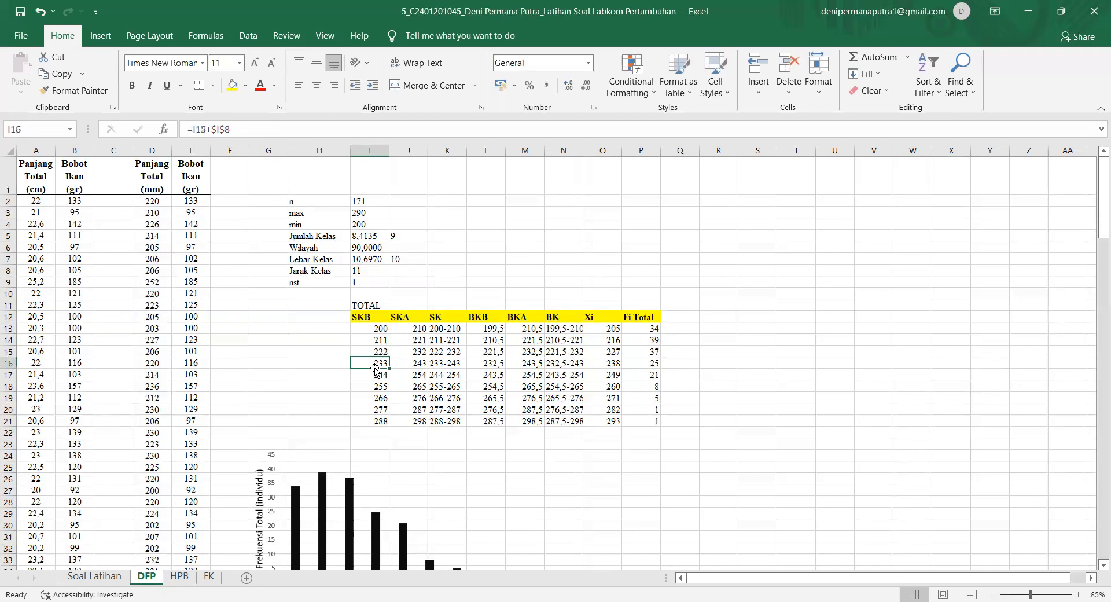
pyautogui.click(378, 376)
pyautogui.click(379, 397)
pyautogui.click(381, 340)
pyautogui.click(379, 365)
pyautogui.click(380, 399)
# - Inspect the SKA formulas in cells J13 and J14 and the cells they reference
pyautogui.click(409, 318)
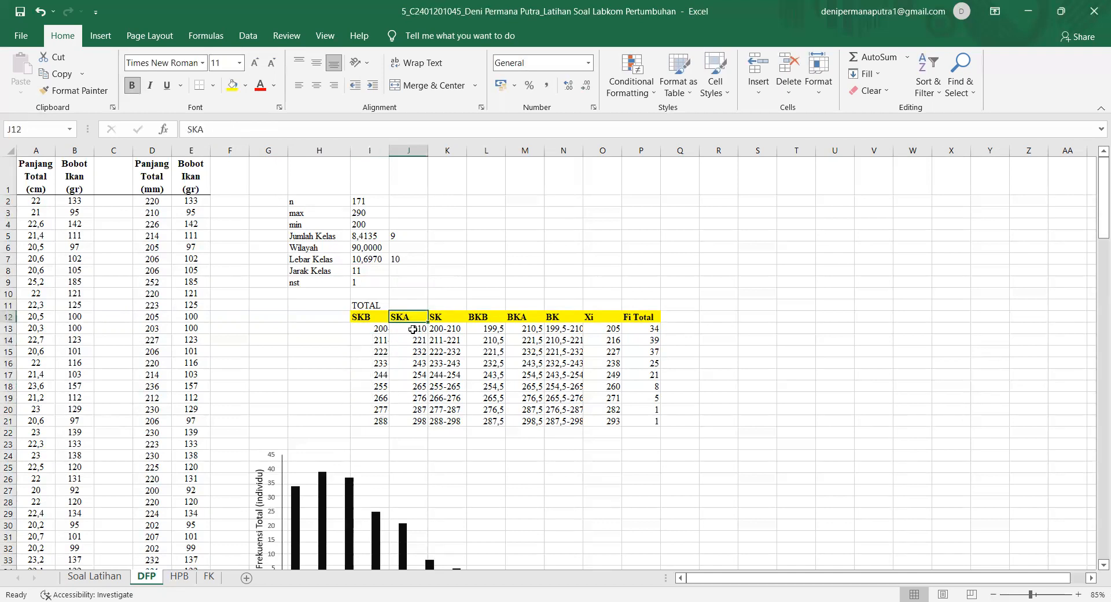
pyautogui.click(412, 329)
pyautogui.click(327, 125)
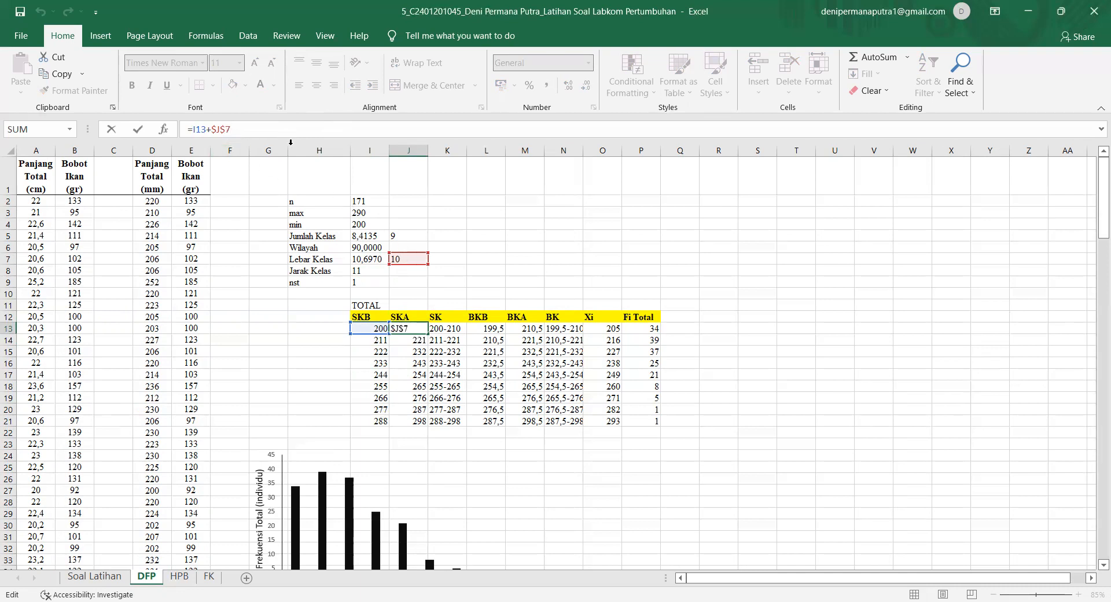
pyautogui.press('Return')
pyautogui.click(409, 330)
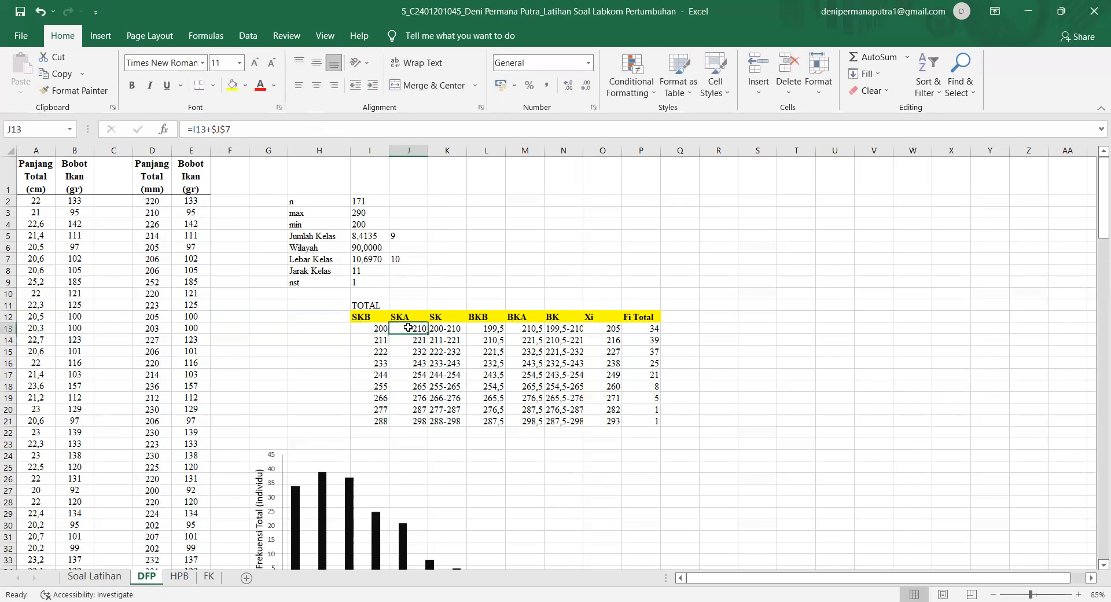
pyautogui.click(412, 342)
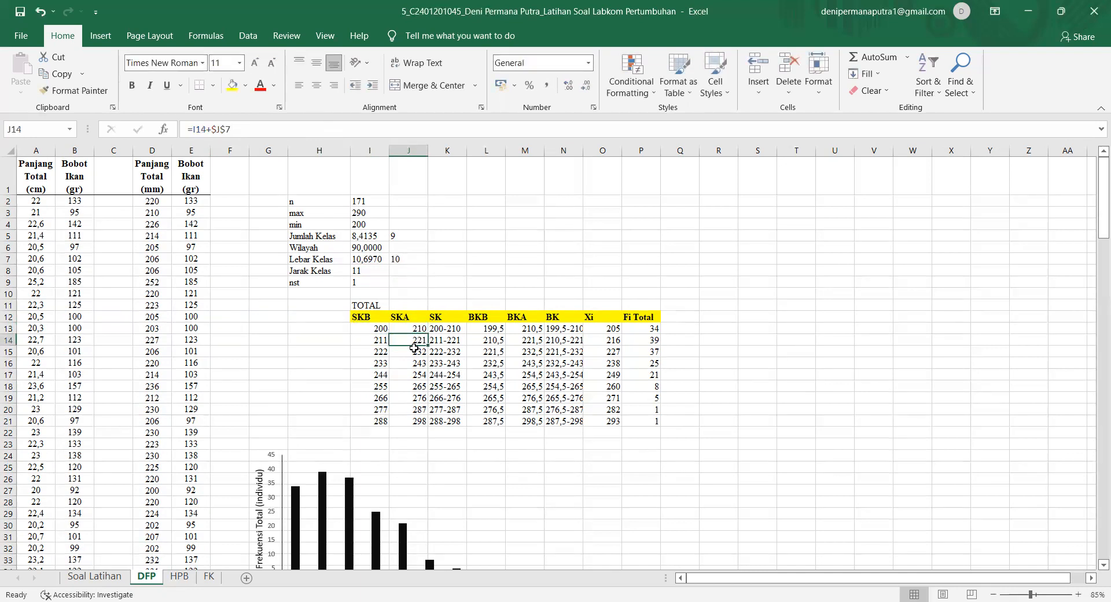
# - Inspect the SK formula in cell K13 that joins the SKB and SKA values into a class interval
pyautogui.click(448, 329)
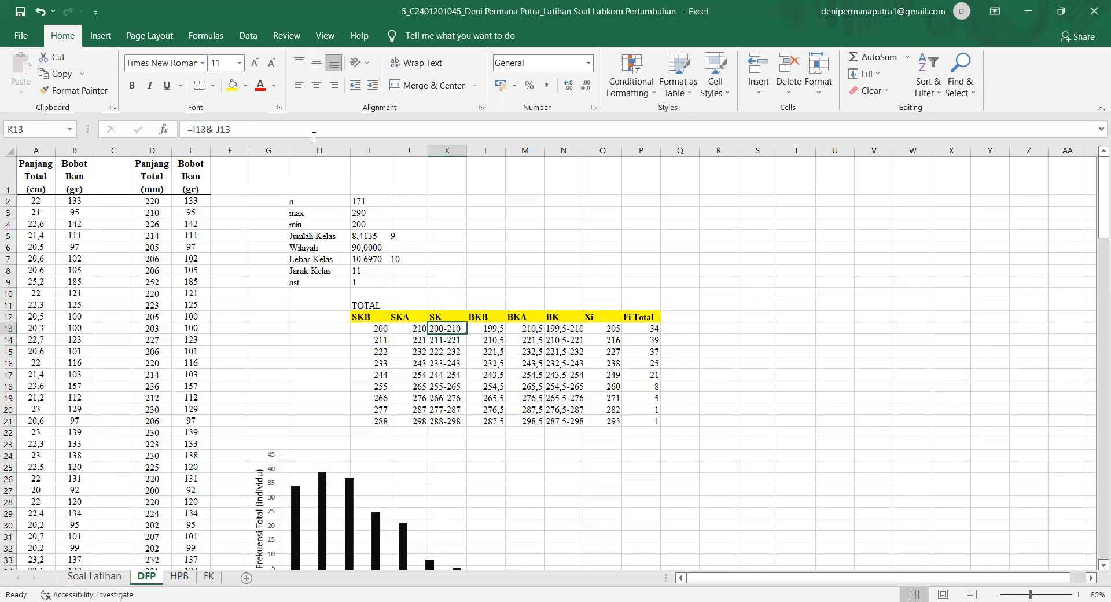
pyautogui.click(314, 136)
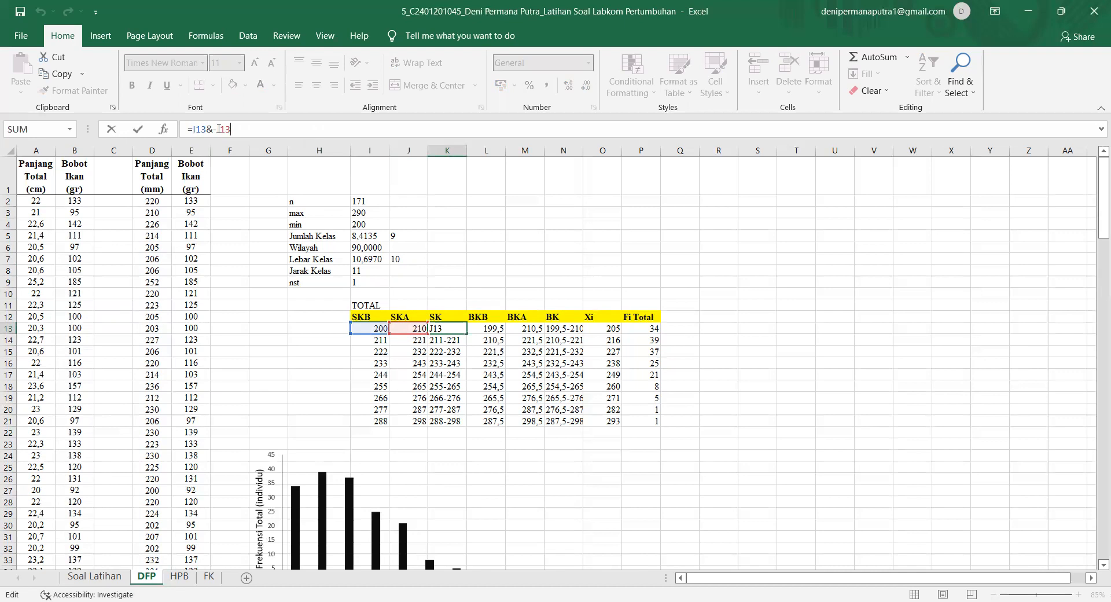
pyautogui.press('Return')
pyautogui.click(454, 329)
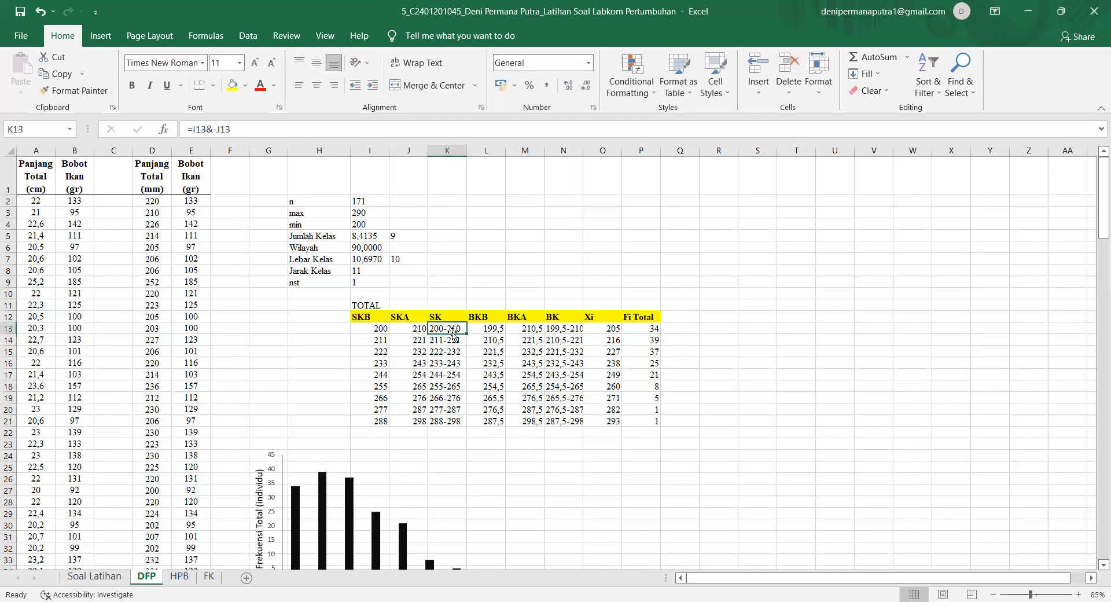
# - Inspect the BKB and BKA formulas in cells L13 and M13 and the cells they reference
pyautogui.click(490, 331)
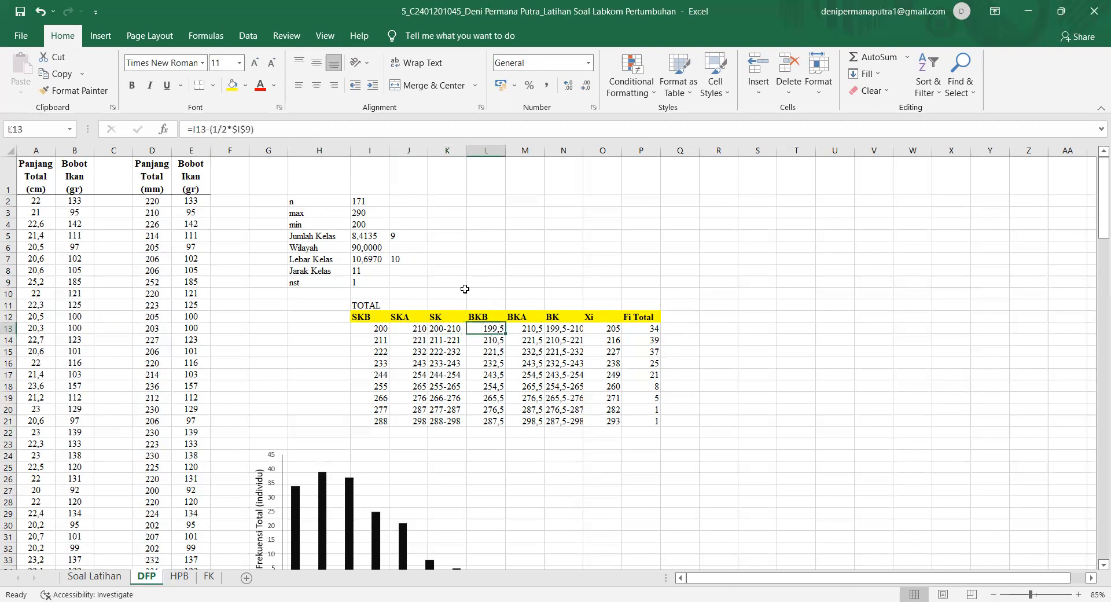
pyautogui.click(278, 132)
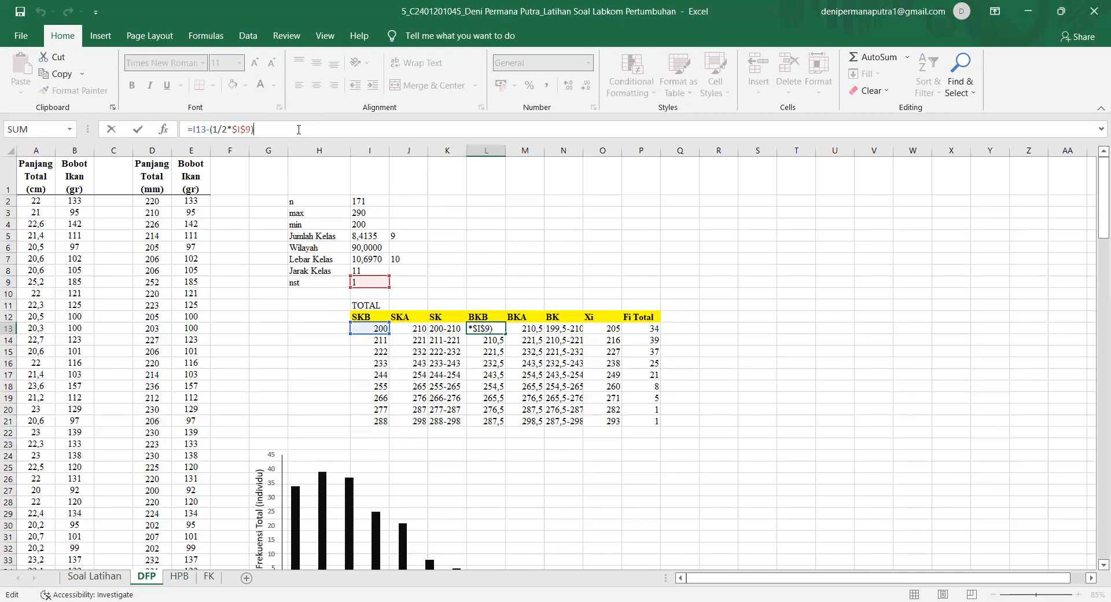
pyautogui.press('Return')
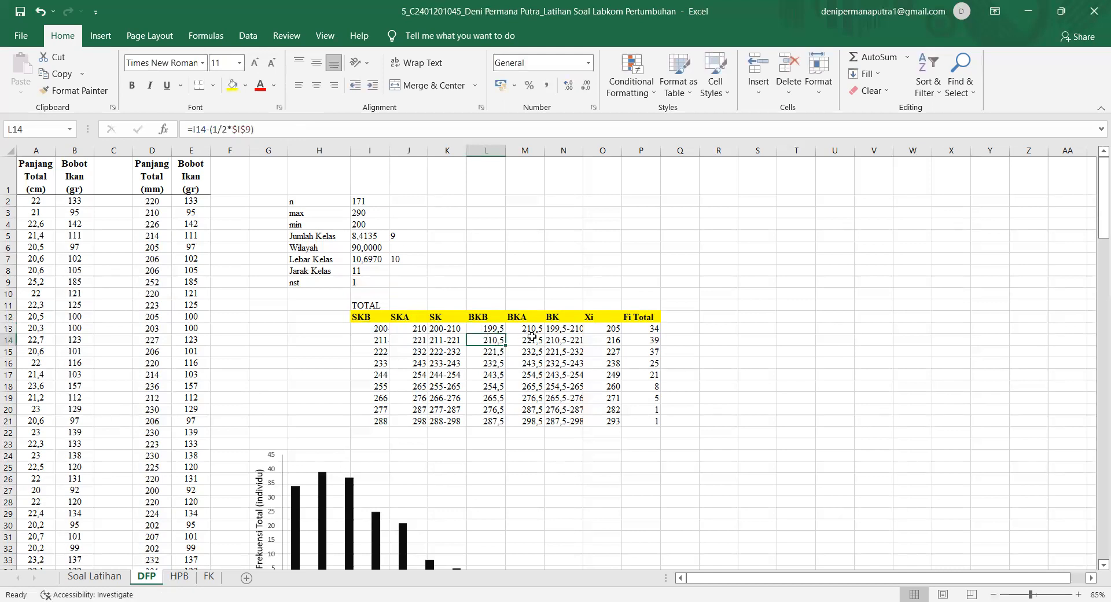
pyautogui.click(521, 328)
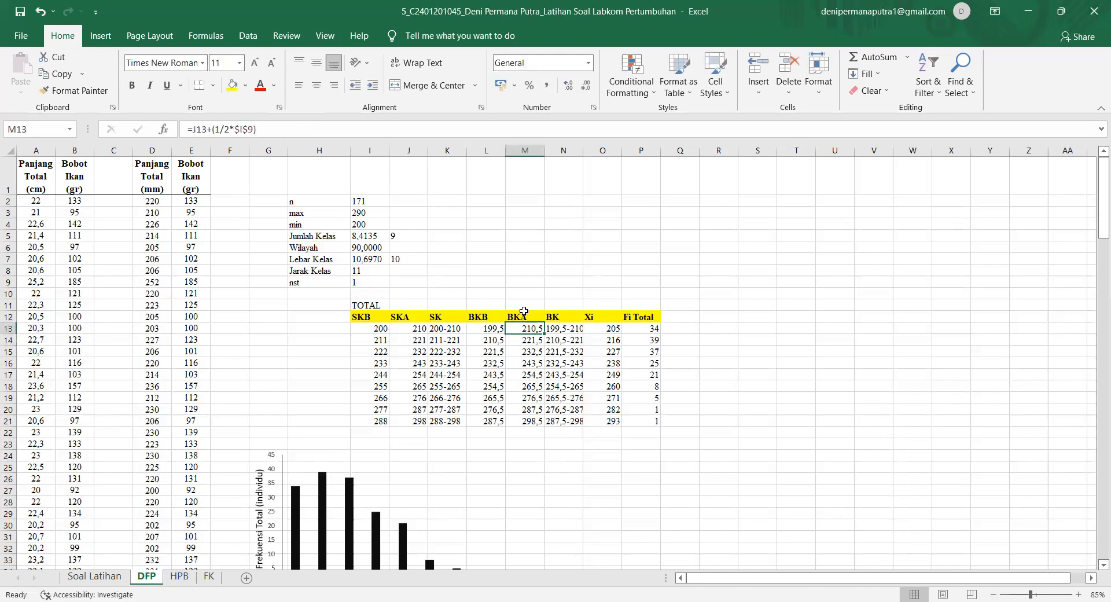
pyautogui.click(311, 133)
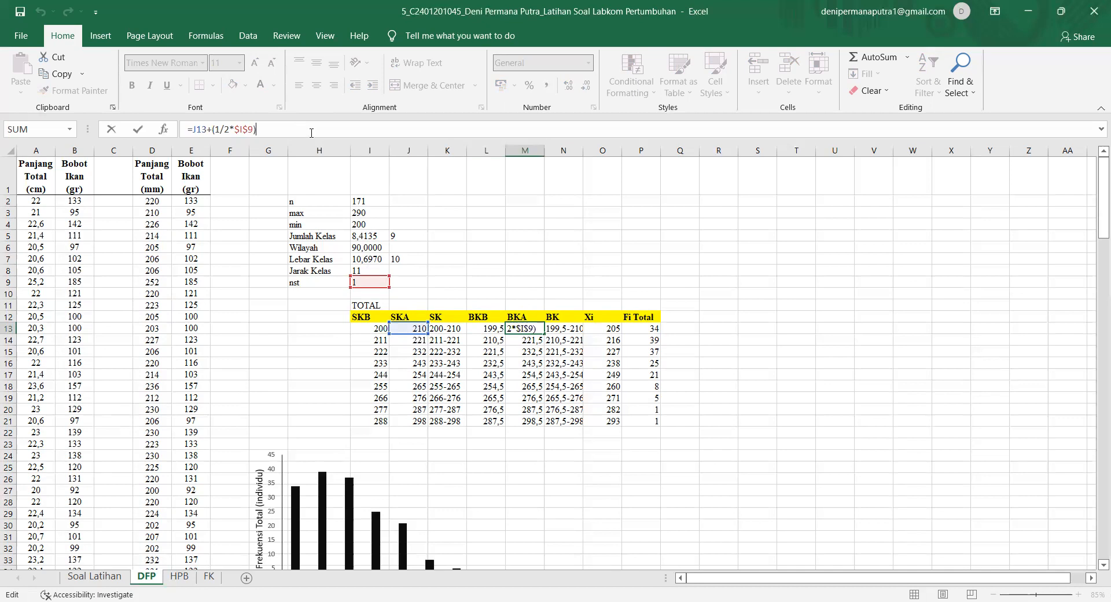
pyautogui.press('Return')
pyautogui.click(529, 327)
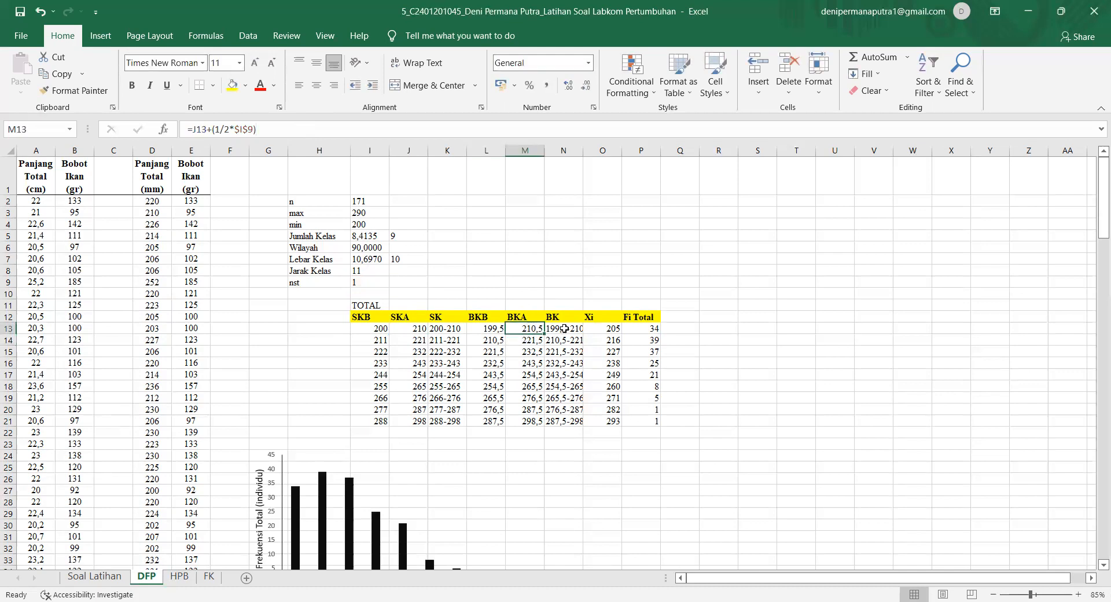
# - Auto-fit the width of column N and inspect the BK formula in cell N13
pyautogui.click(565, 329)
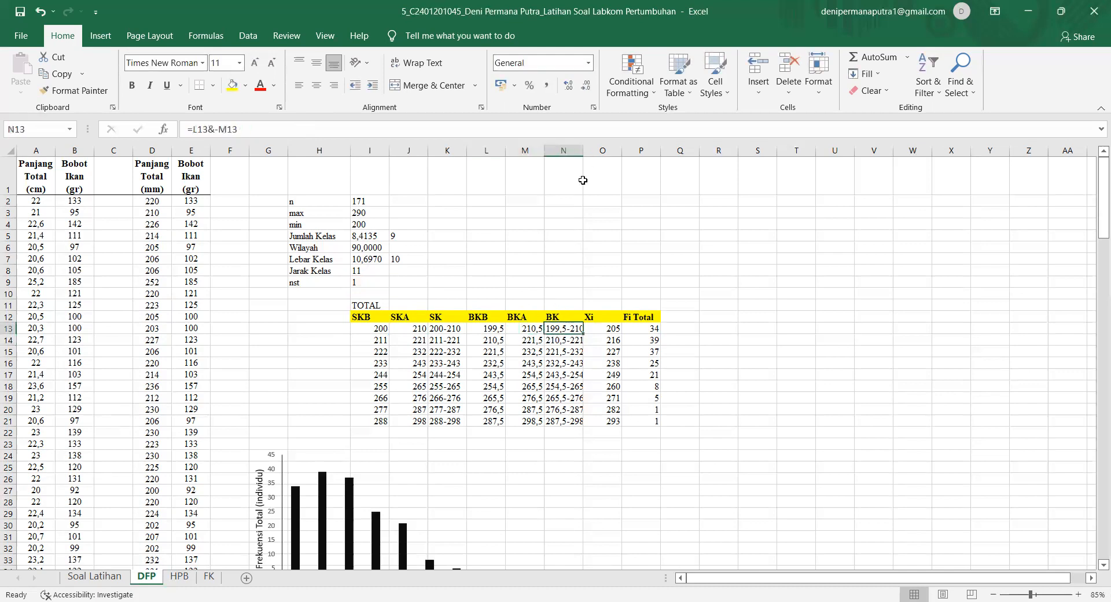
pyautogui.doubleClick(583, 150)
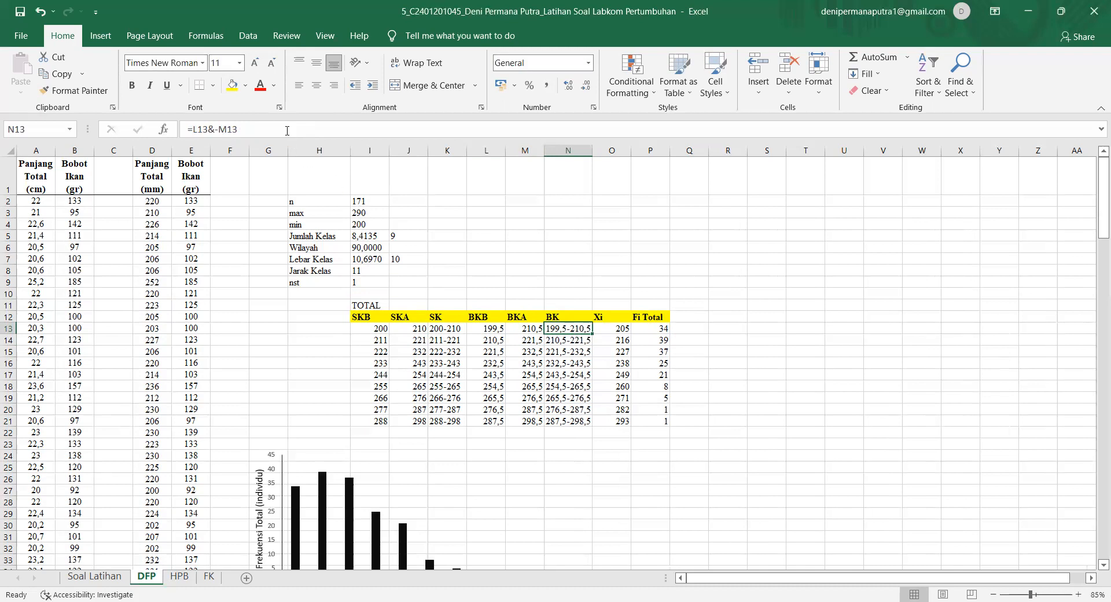
pyautogui.click(287, 130)
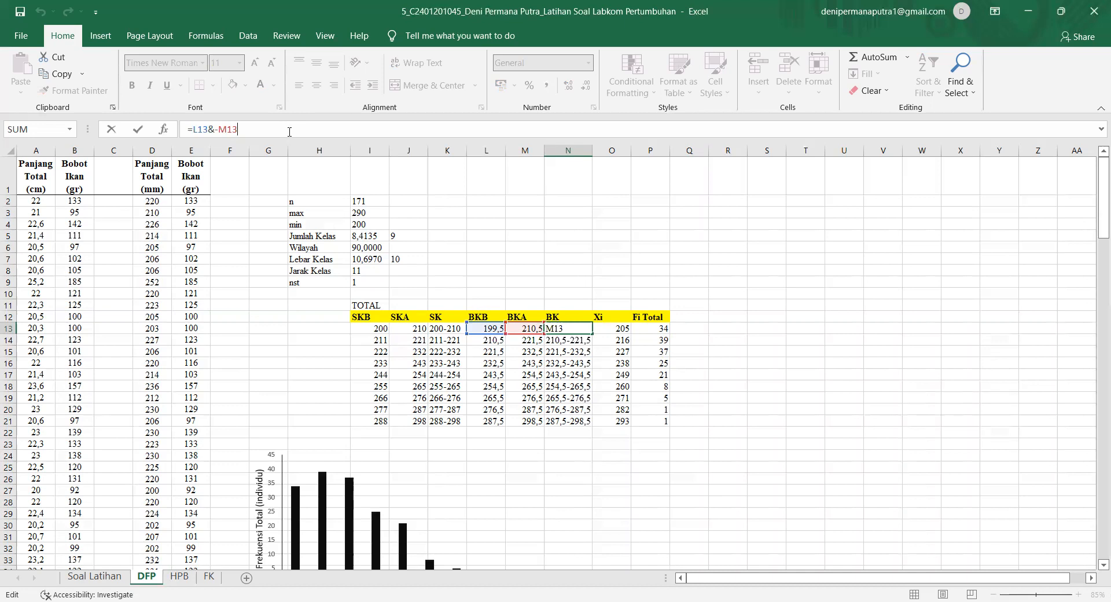
pyautogui.press('Return')
pyautogui.click(574, 327)
# - Inspect the Xi midpoint formula in cell O13 and the cells it references
pyautogui.click(608, 331)
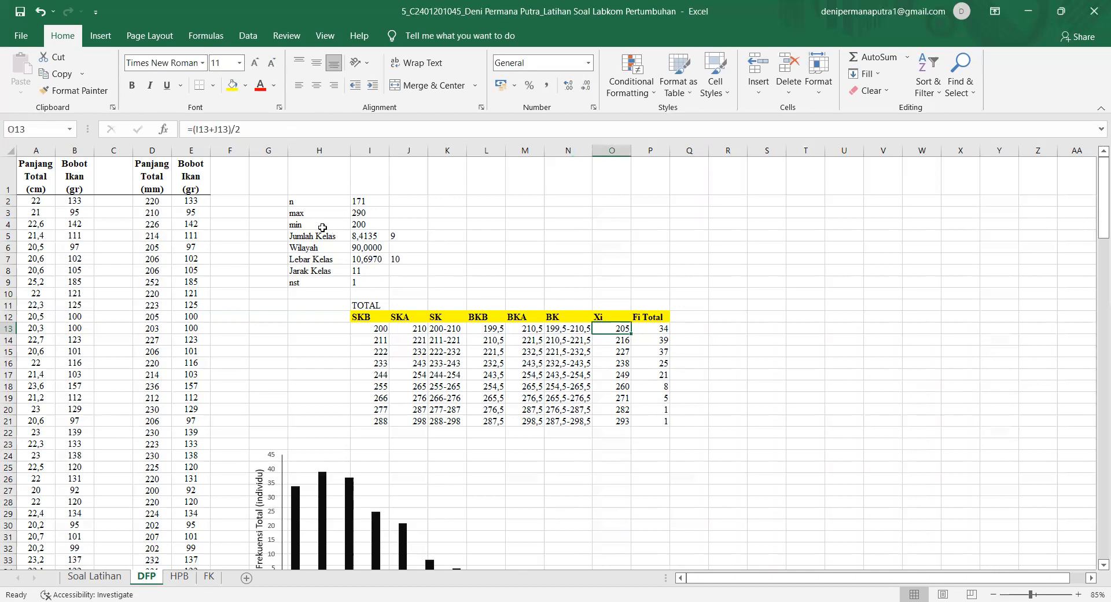
pyautogui.click(275, 127)
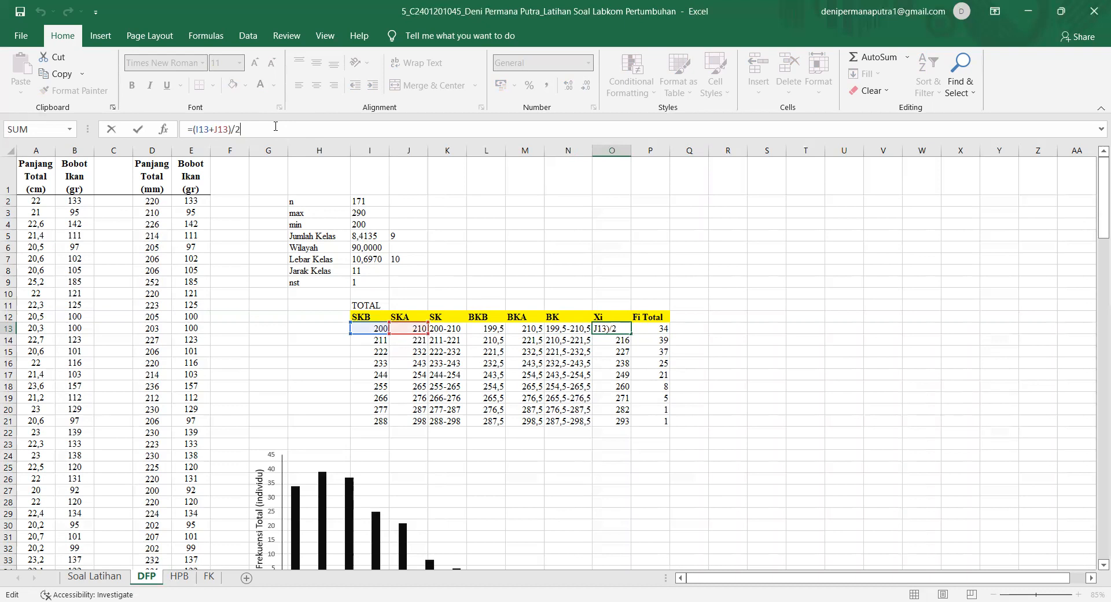
pyautogui.press('Return')
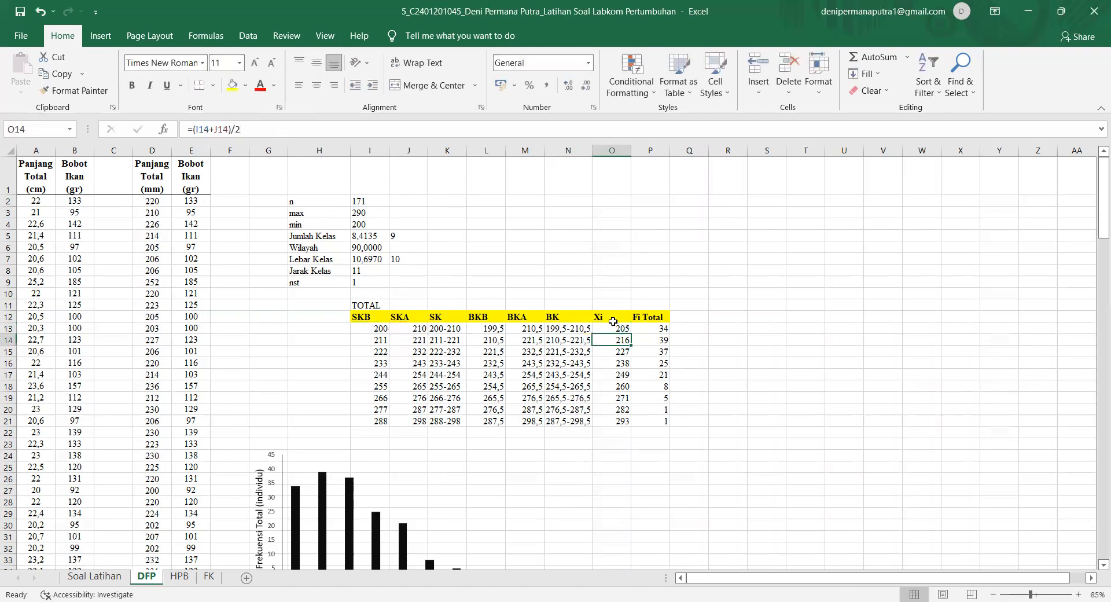
# - Inspect the FREQUENCY array formula in the Fi Total cells P13 and P14 and the ranges it references
pyautogui.click(644, 324)
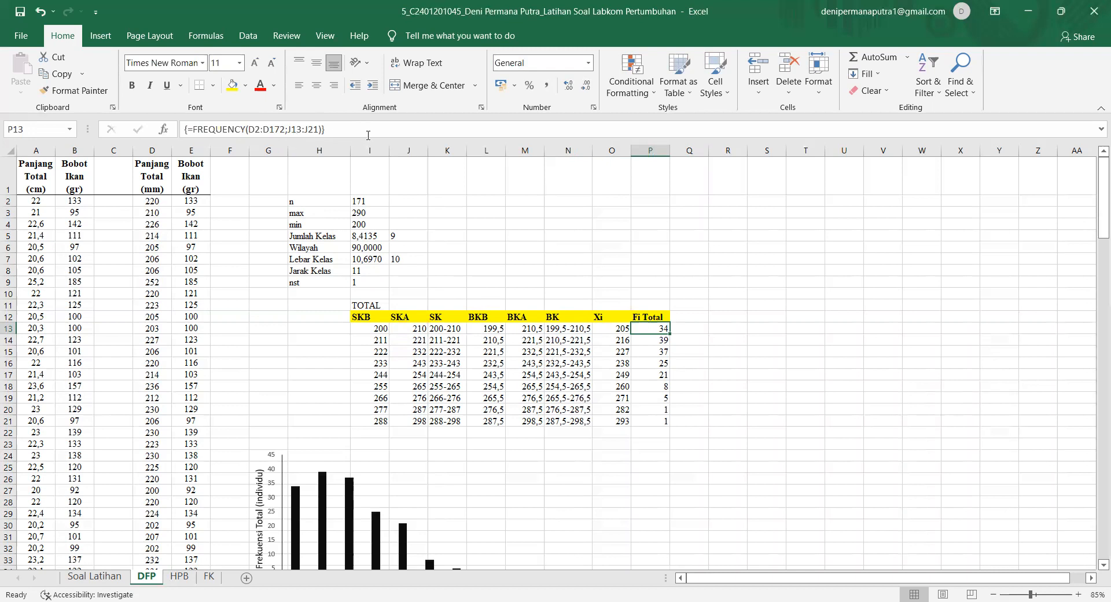
pyautogui.click(366, 132)
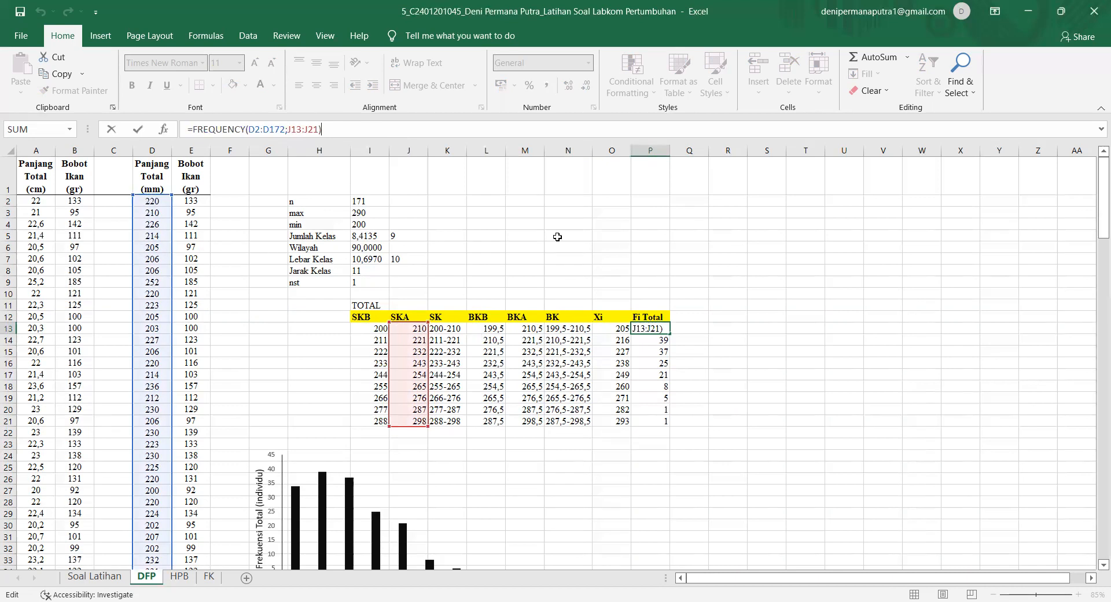
pyautogui.press('Return')
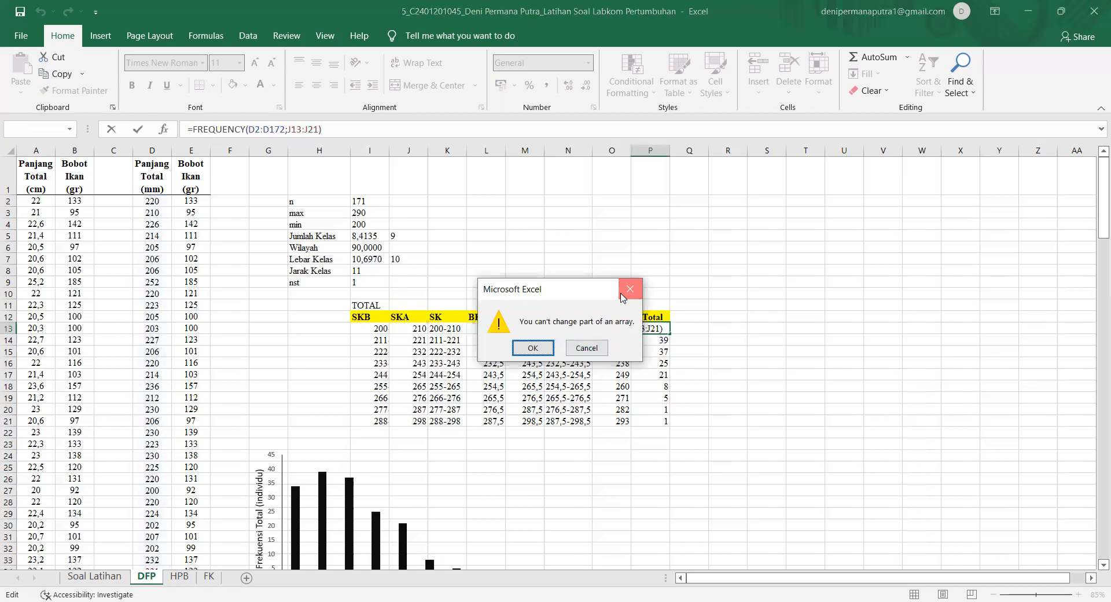
pyautogui.press('Escape')
pyautogui.click(654, 342)
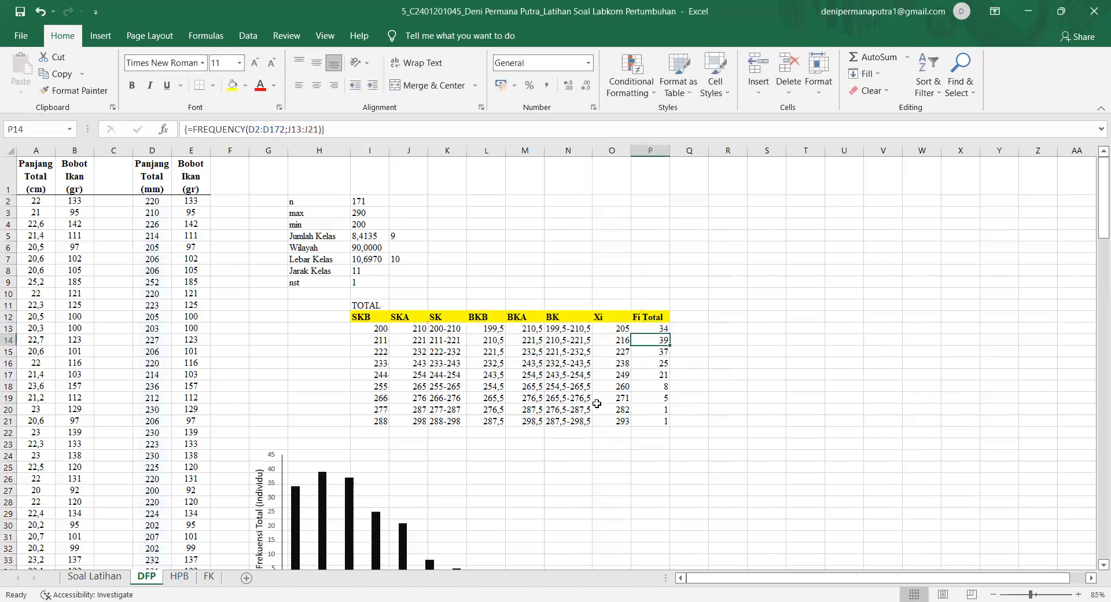
# - Examine the frequency column chart below the TOTAL table and the table ranges it plots
pyautogui.scroll(-1, 597, 403)
pyautogui.scroll(-2, 595, 403)
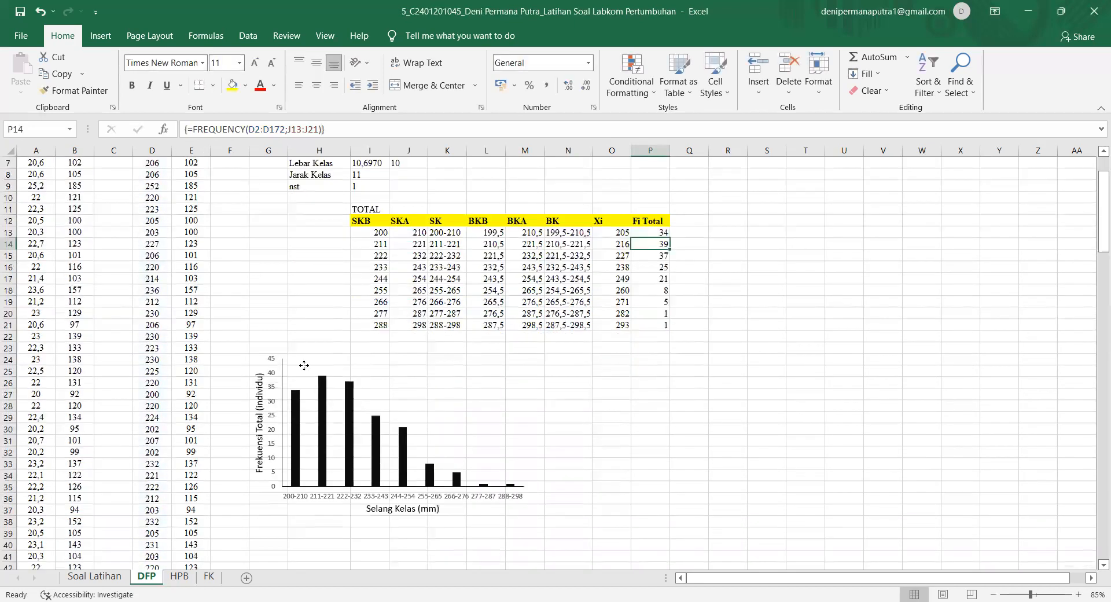
pyautogui.click(304, 366)
pyautogui.click(666, 360)
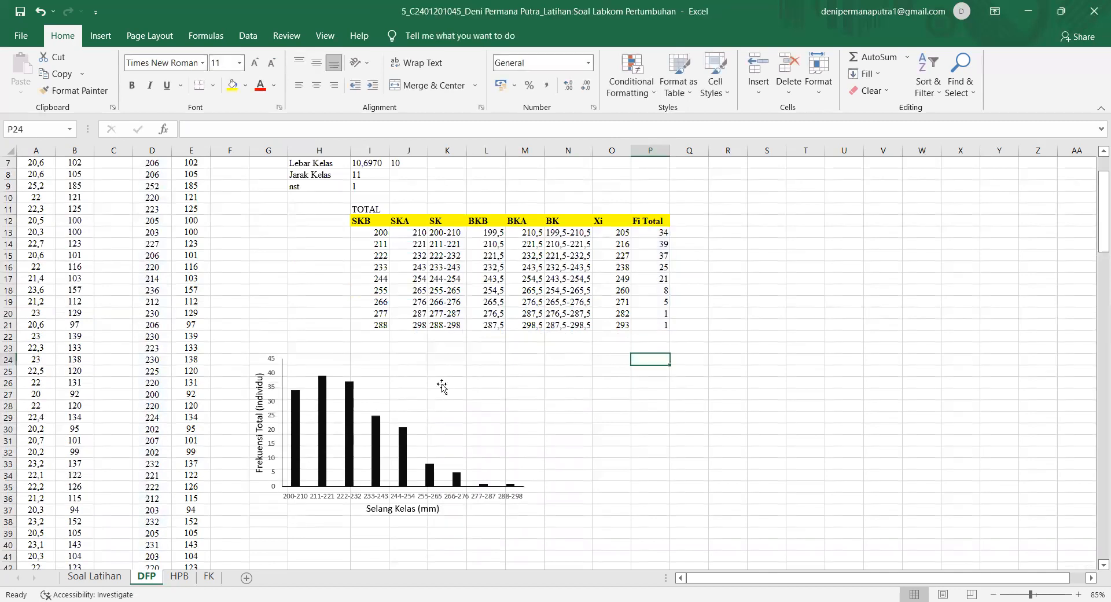
pyautogui.click(374, 362)
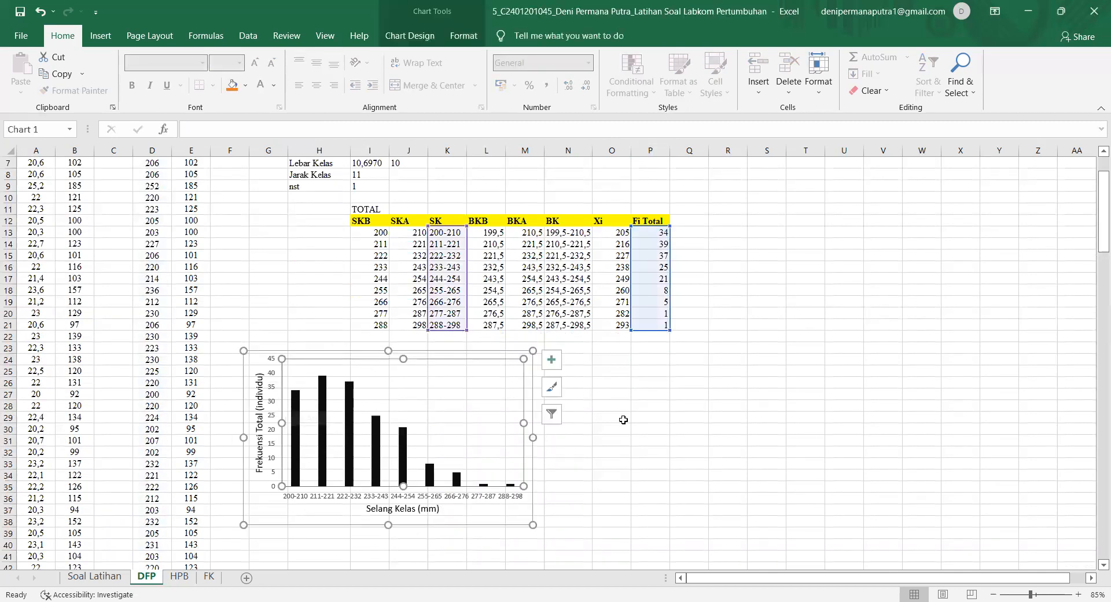
pyautogui.scroll(-3, 624, 419)
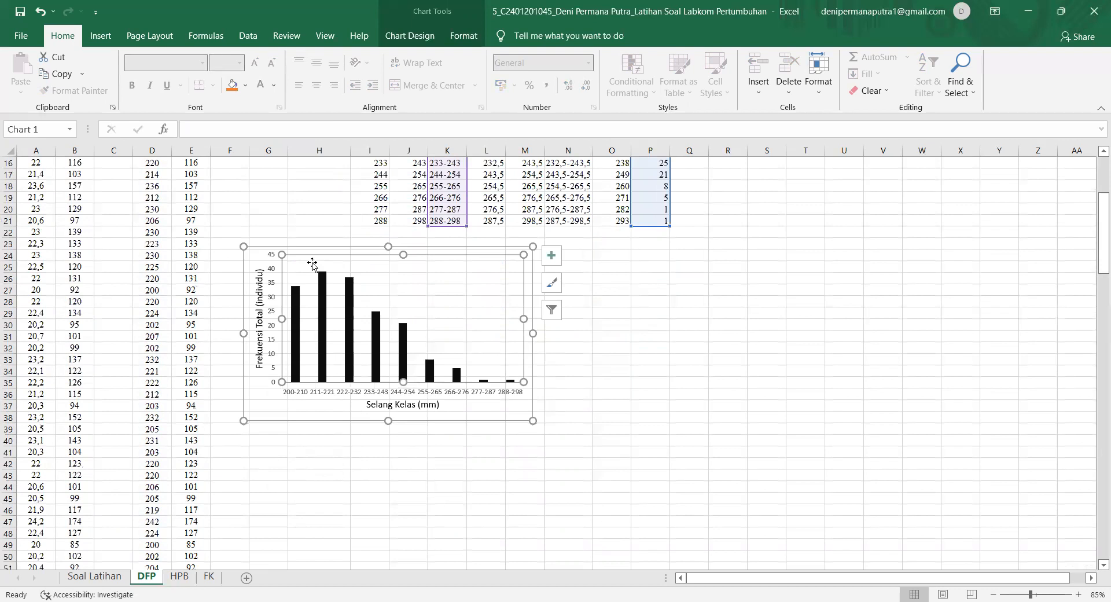
pyautogui.scroll(2, 686, 279)
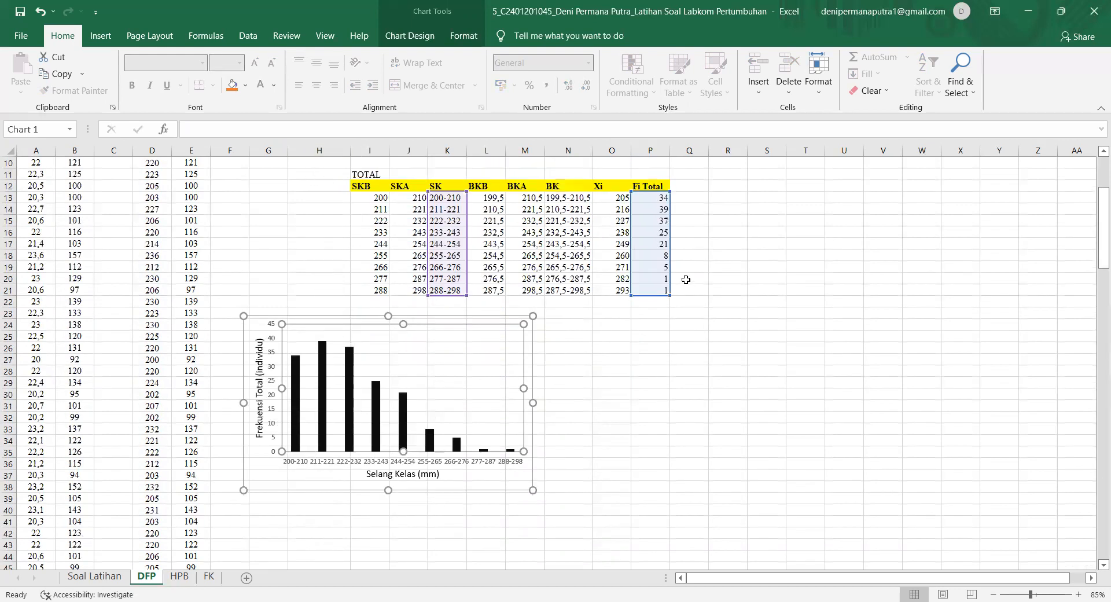
pyautogui.scroll(1, 686, 279)
# - Insert a blank 2-D clustered column chart with an empty cell outside the table selected
pyautogui.click(410, 35)
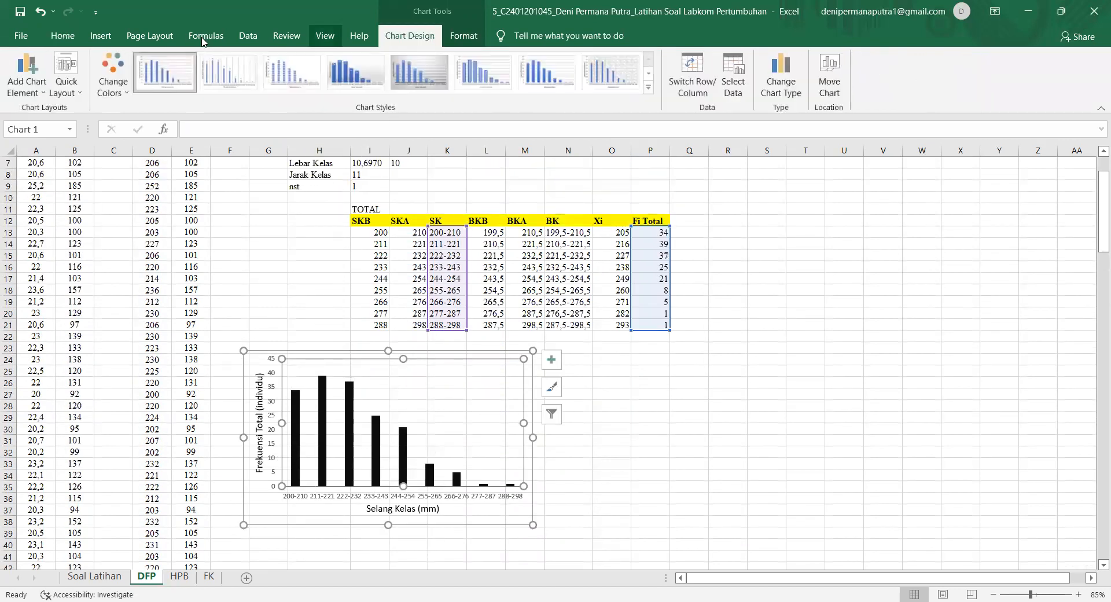
pyautogui.click(62, 35)
pyautogui.click(98, 36)
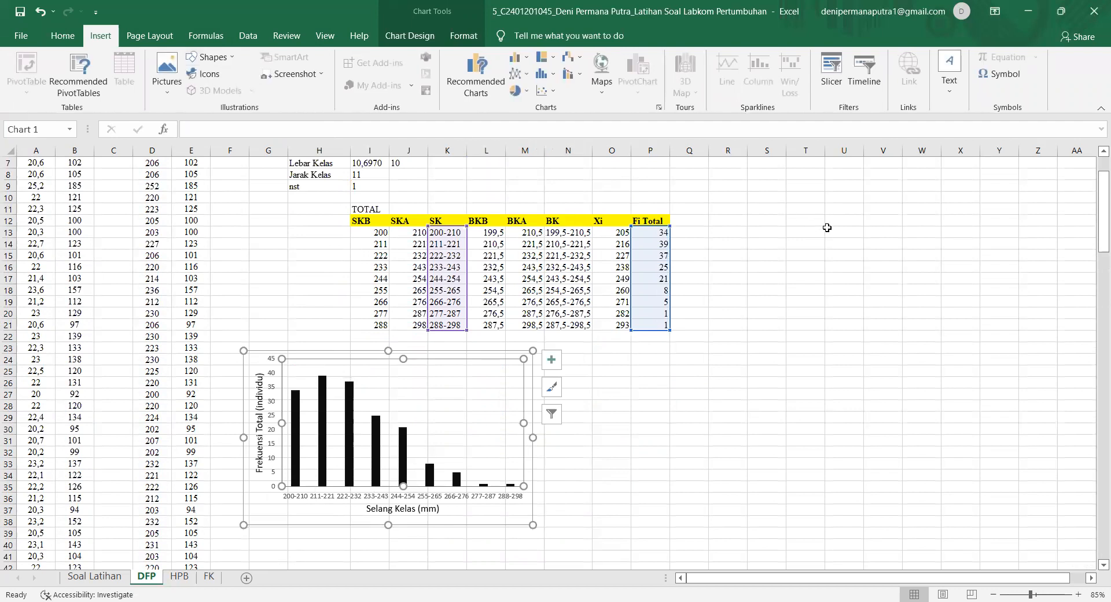
pyautogui.click(827, 227)
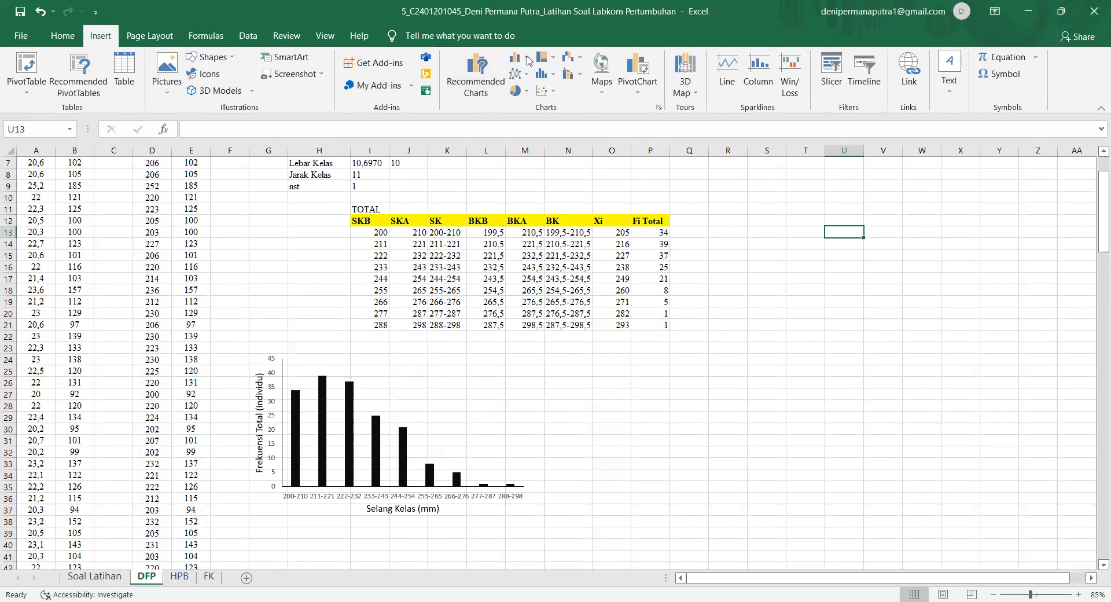
pyautogui.click(528, 61)
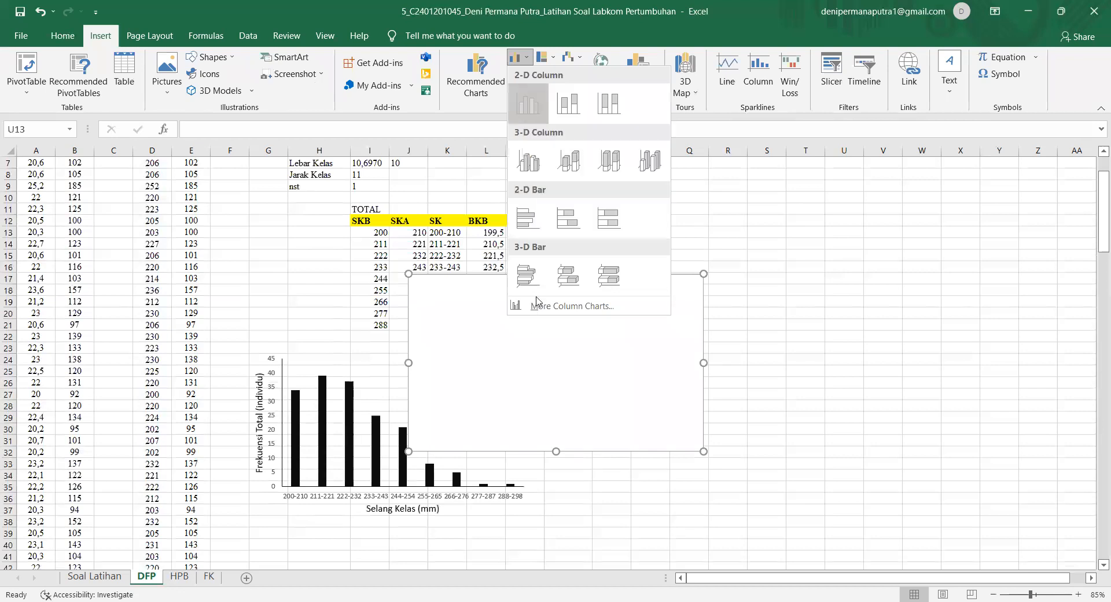
# - Open a new series entry in the blank chart's data source, cancel it, and delete the blank chart
pyautogui.rightClick(538, 301)
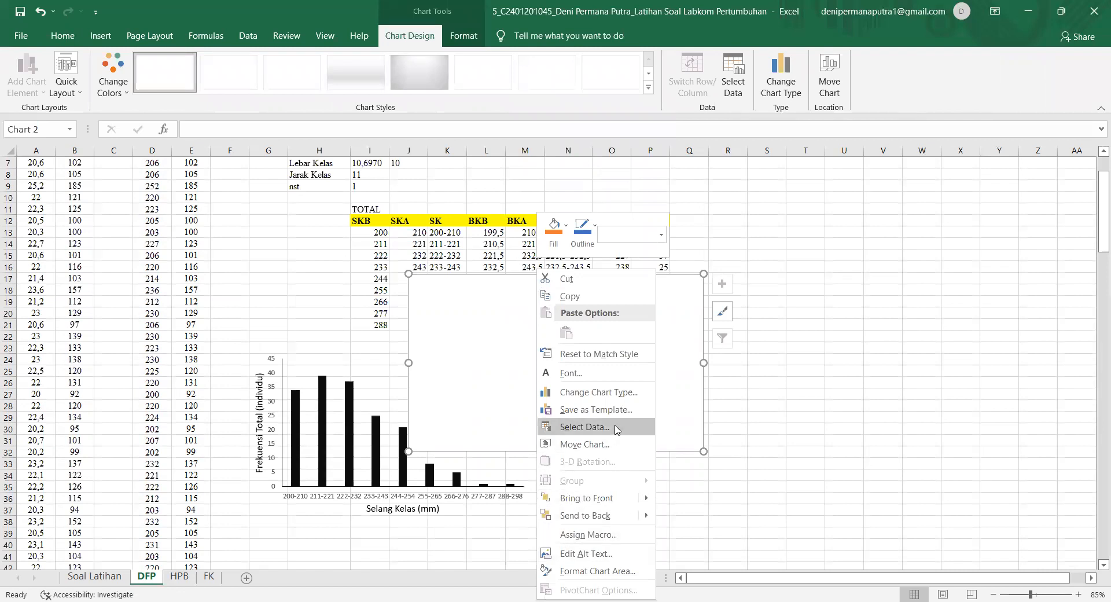
pyautogui.click(616, 428)
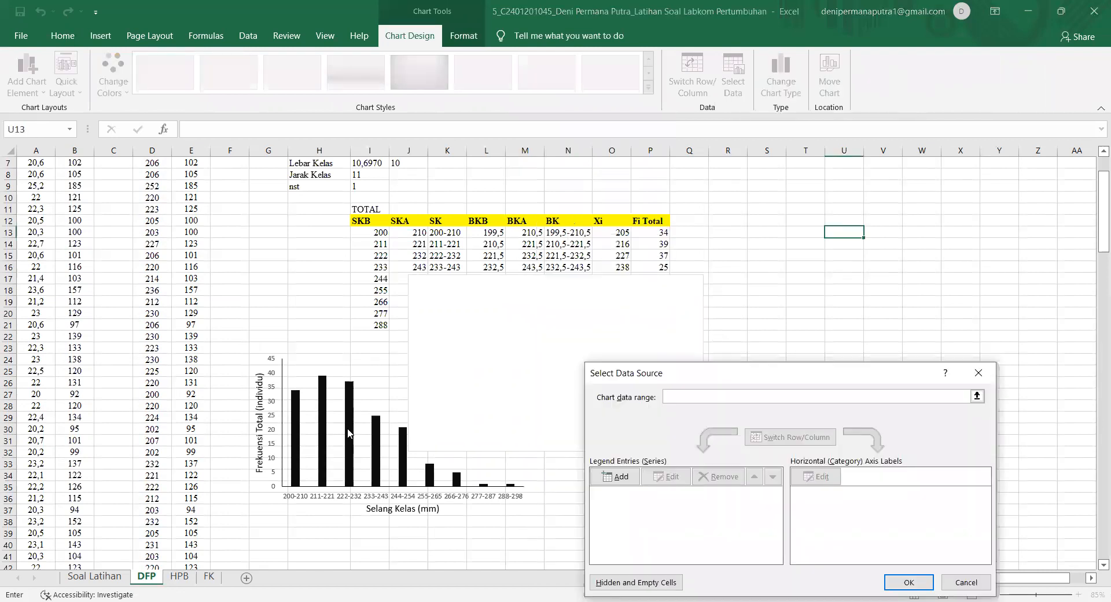
pyautogui.click(617, 476)
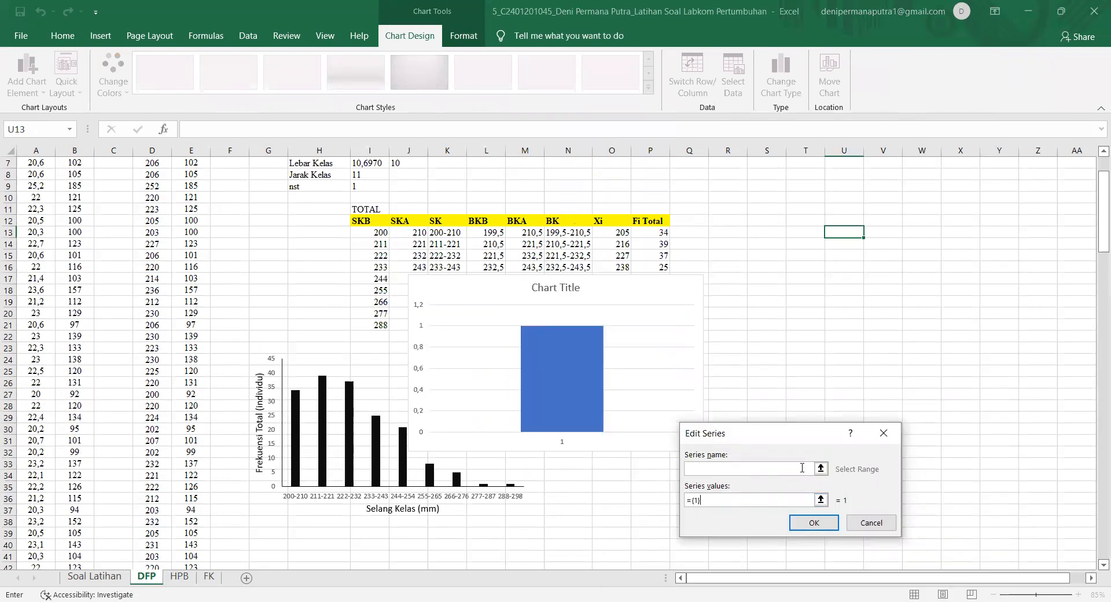
pyautogui.click(890, 434)
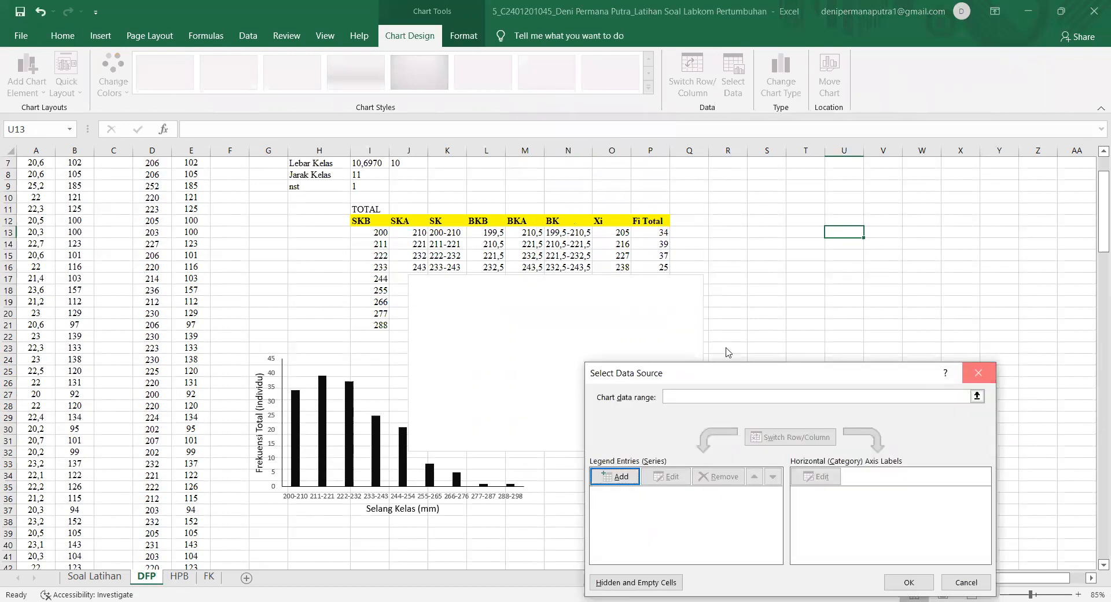
pyautogui.click(977, 374)
pyautogui.press('Delete')
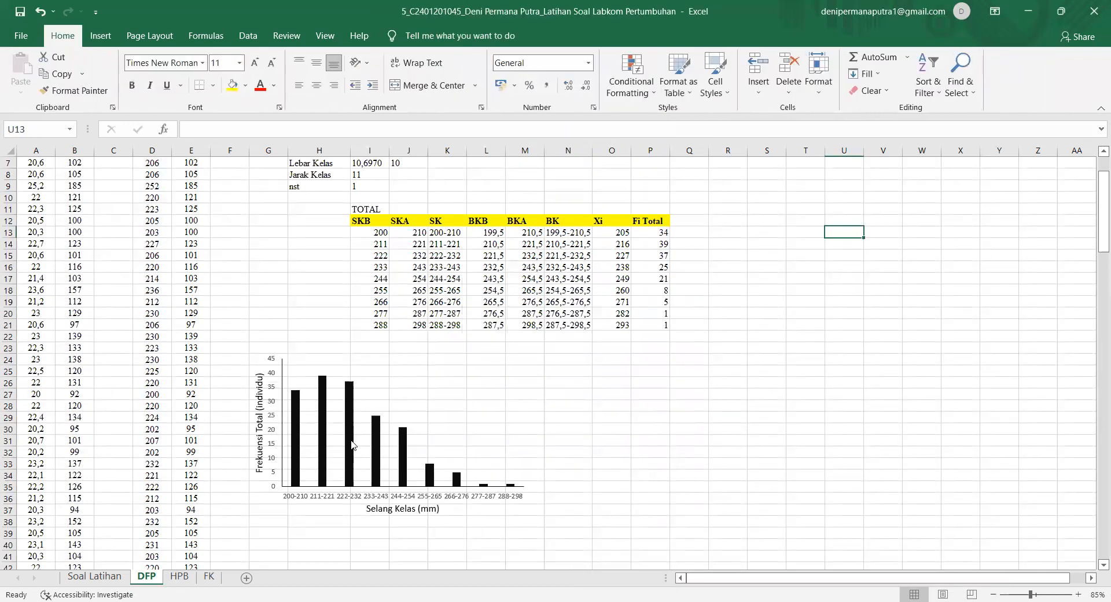
# - Examine the cell ranges plotted by the frequency chart's columns and the chart elements enabled for it
pyautogui.click(352, 446)
pyautogui.scroll(2, 238, 309)
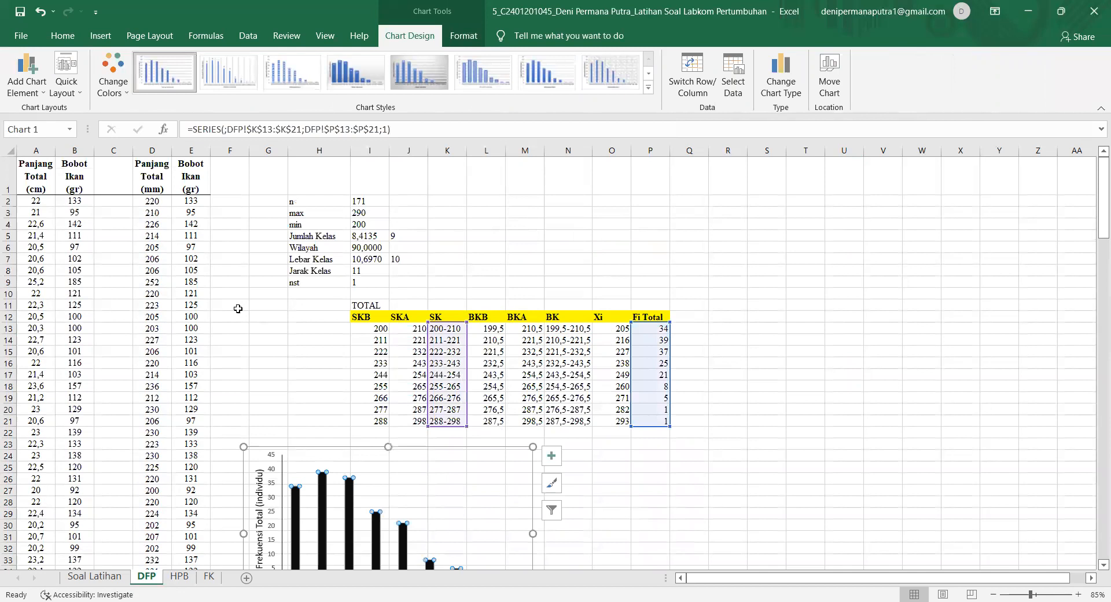
pyautogui.scroll(-2, 436, 357)
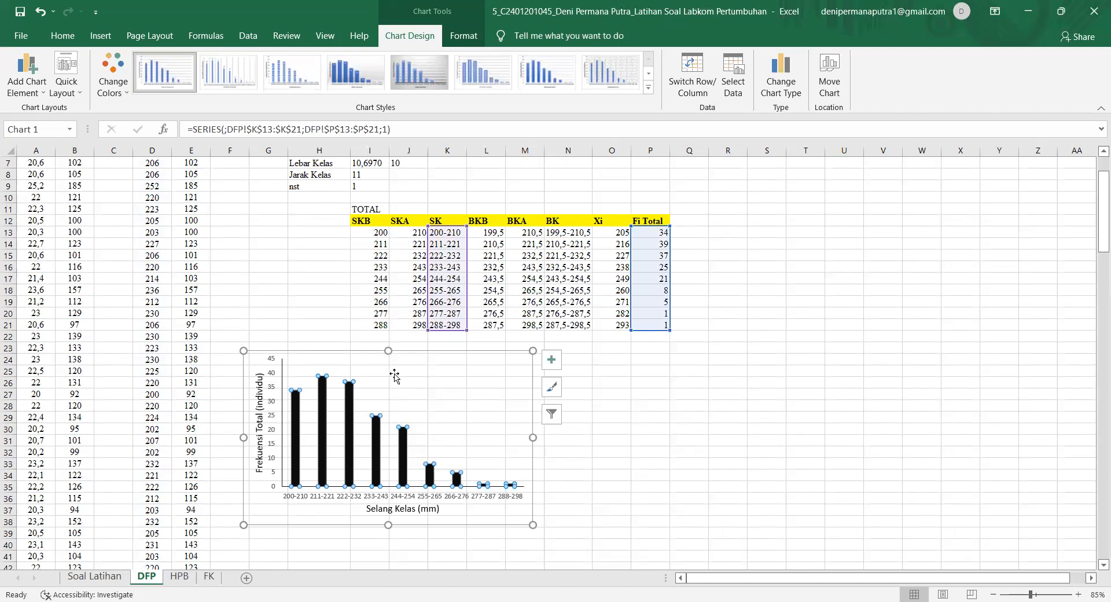
pyautogui.click(551, 359)
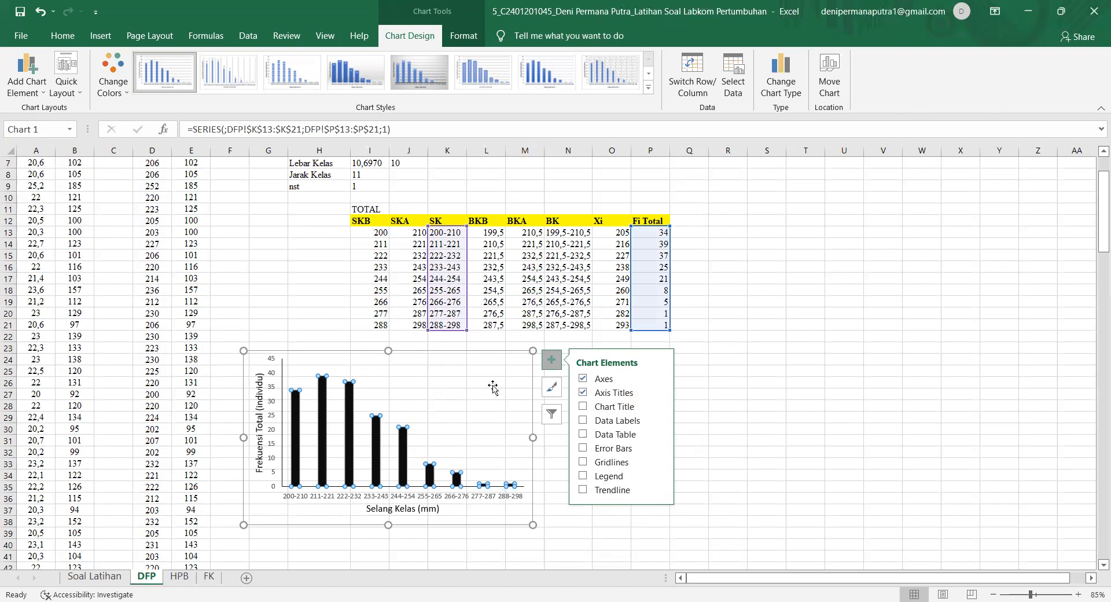
pyautogui.rightClick(492, 388)
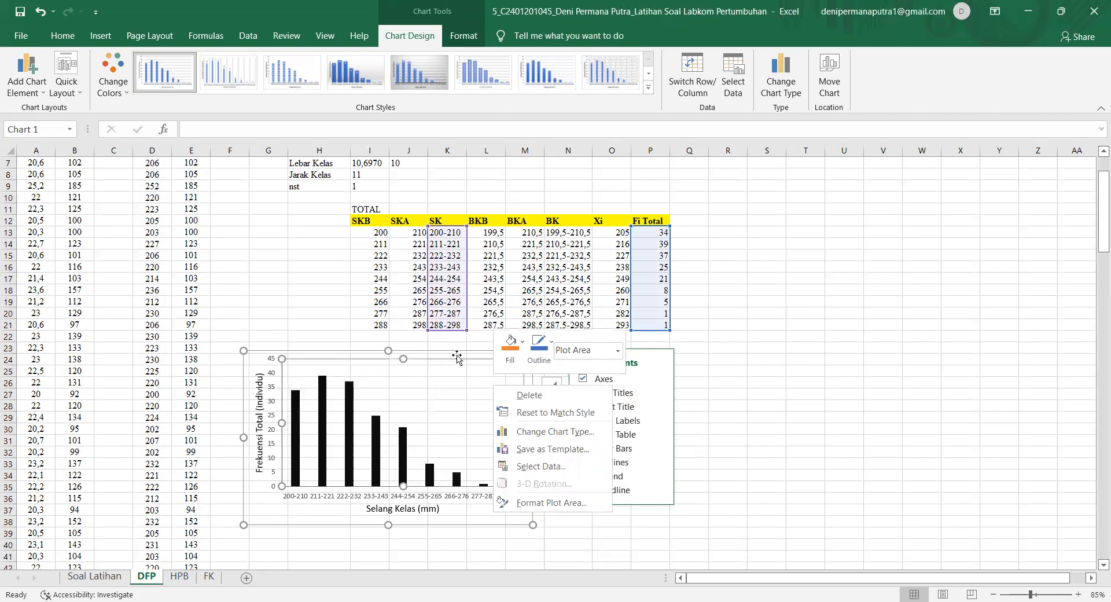
pyautogui.click(458, 359)
pyautogui.click(265, 365)
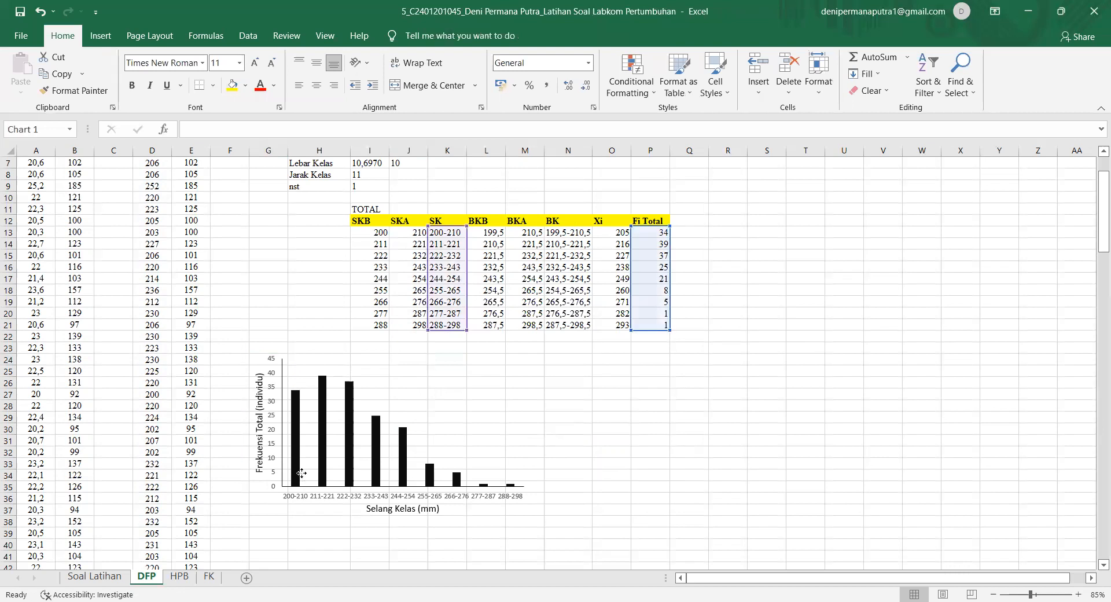
pyautogui.click(302, 473)
pyautogui.click(255, 368)
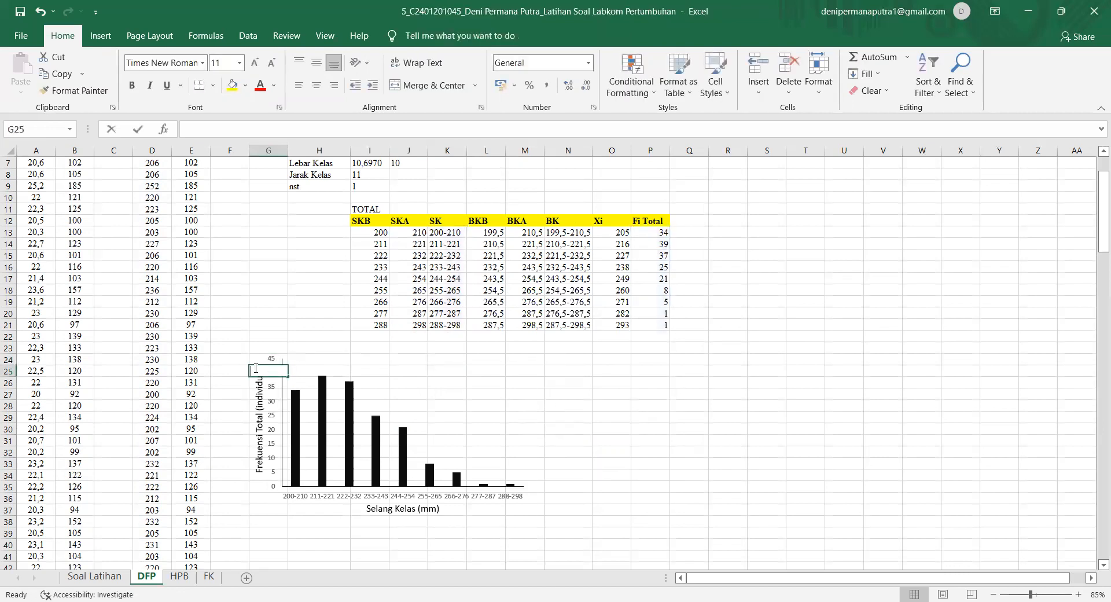
pyautogui.click(257, 359)
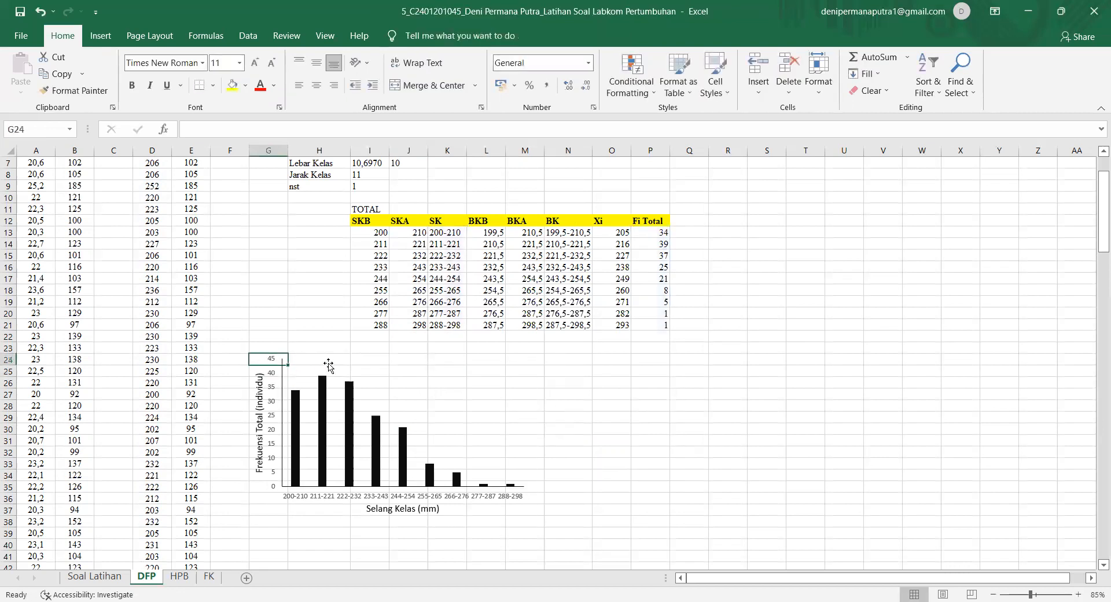
# - Inspect the frequency chart area's fill and border options and the formatting of its data series
pyautogui.click(328, 364)
pyautogui.click(329, 359)
pyautogui.click(354, 386)
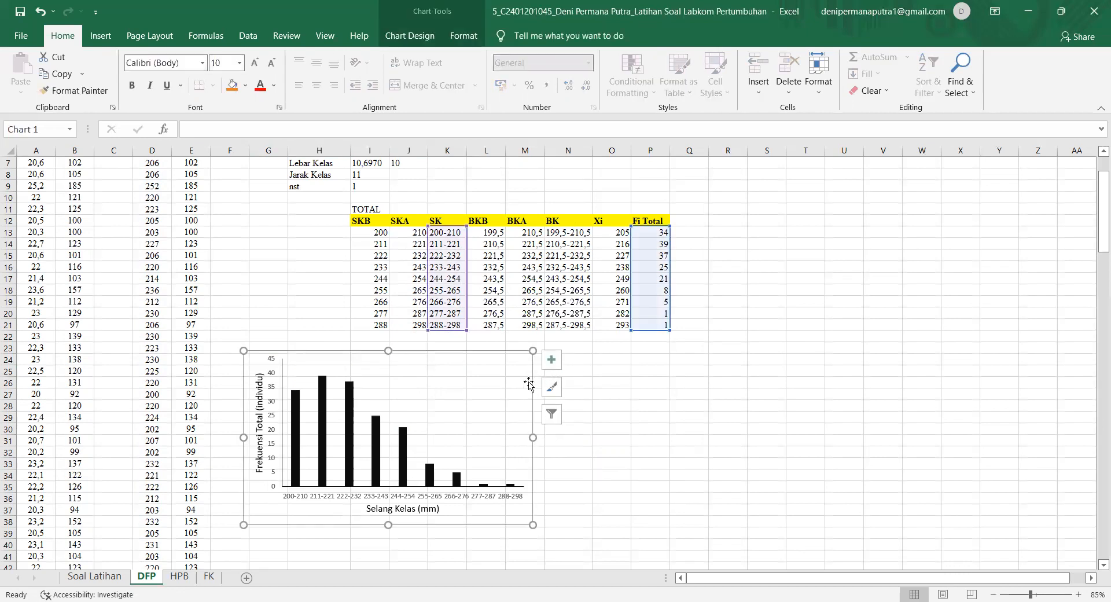
pyautogui.doubleClick(529, 384)
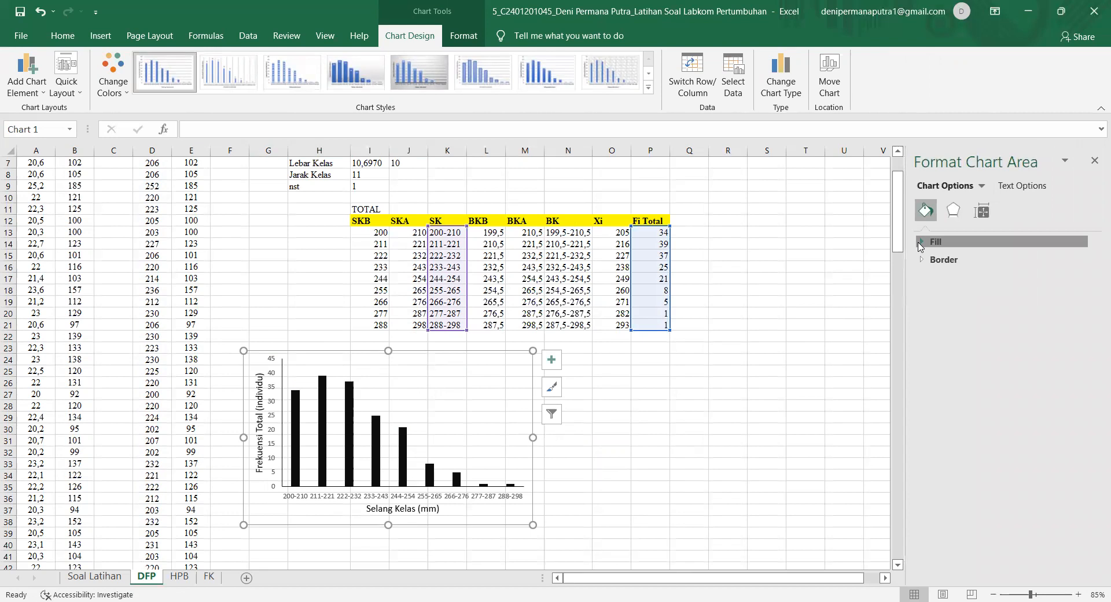
pyautogui.click(920, 243)
pyautogui.click(923, 371)
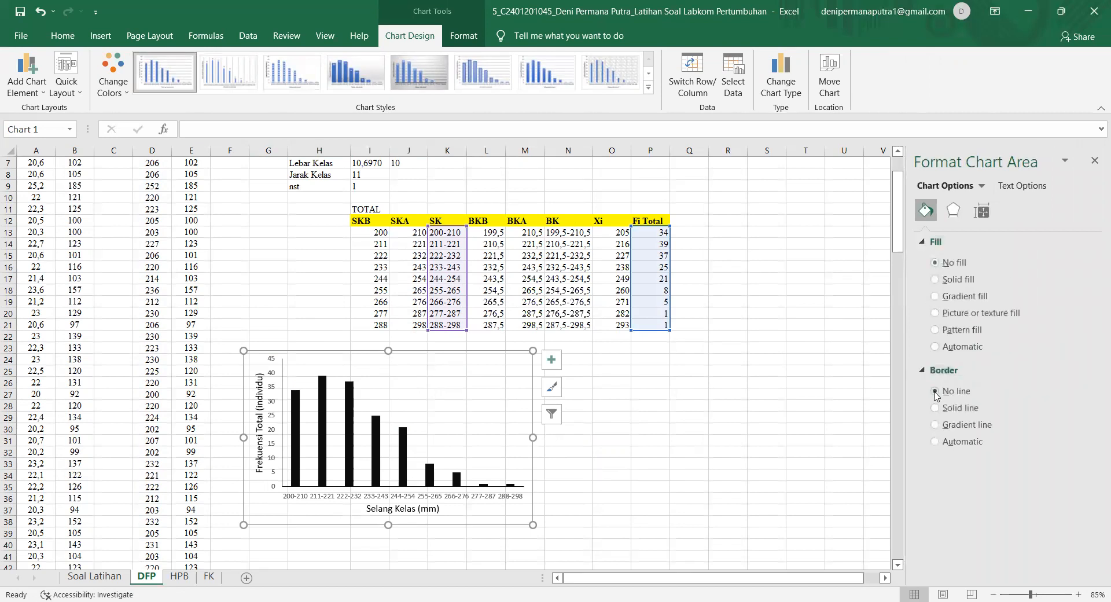
pyautogui.click(429, 480)
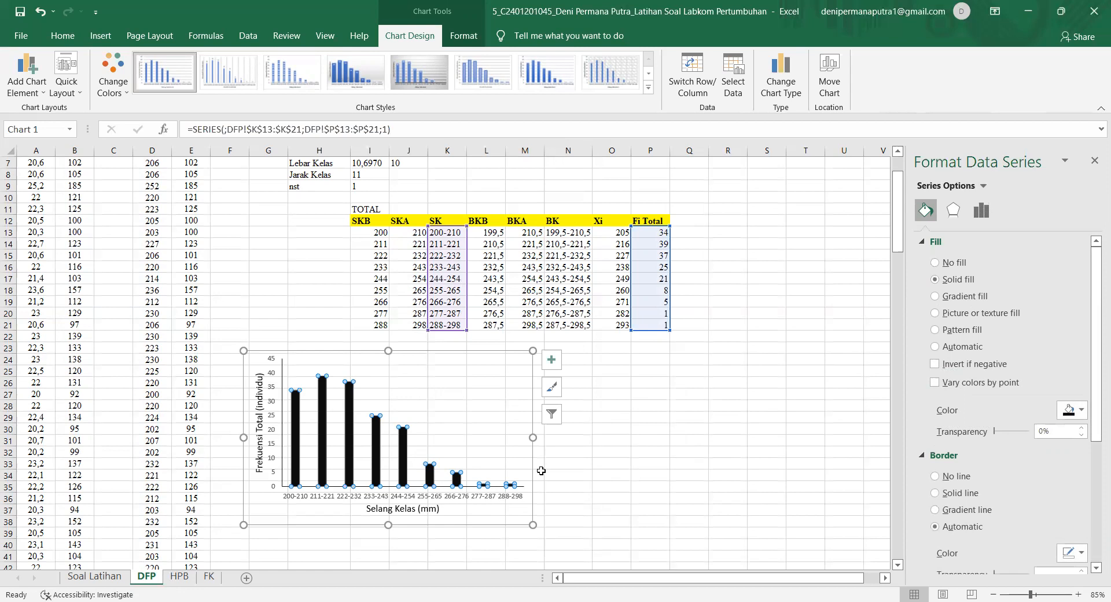
pyautogui.click(1094, 161)
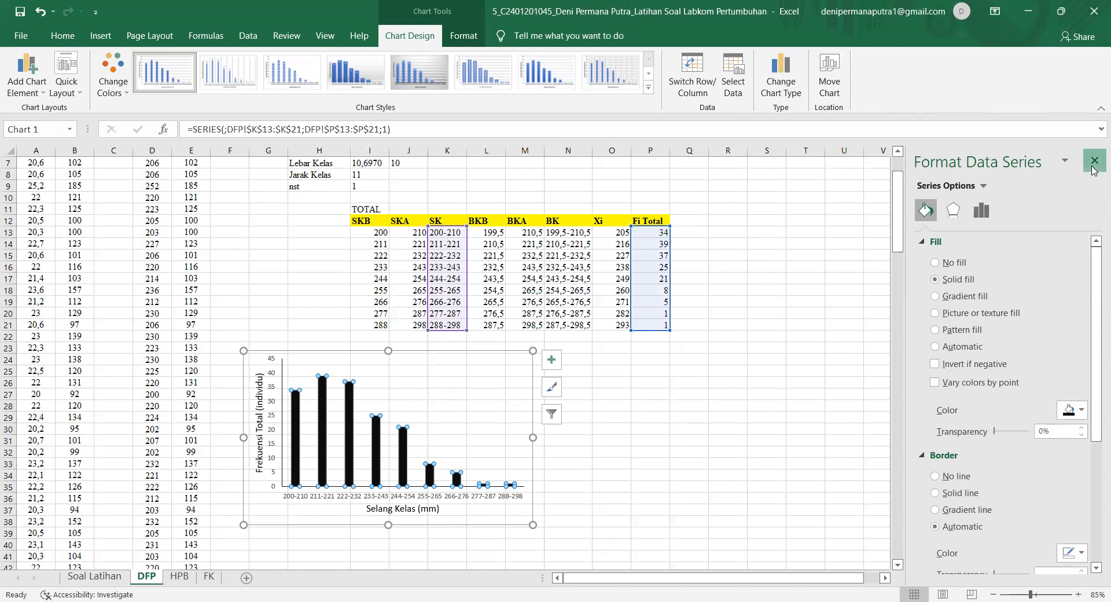
# - Review the DFP sheet's table and chart once more and switch to the HPB sheet
pyautogui.click(648, 394)
pyautogui.scroll(-5, 648, 395)
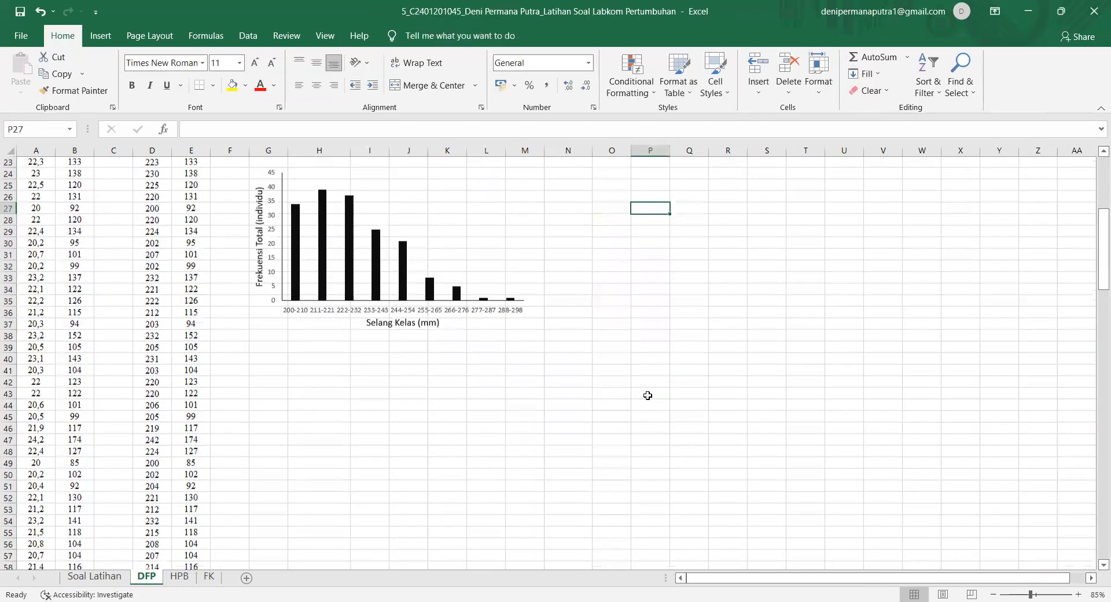
pyautogui.scroll(7, 645, 394)
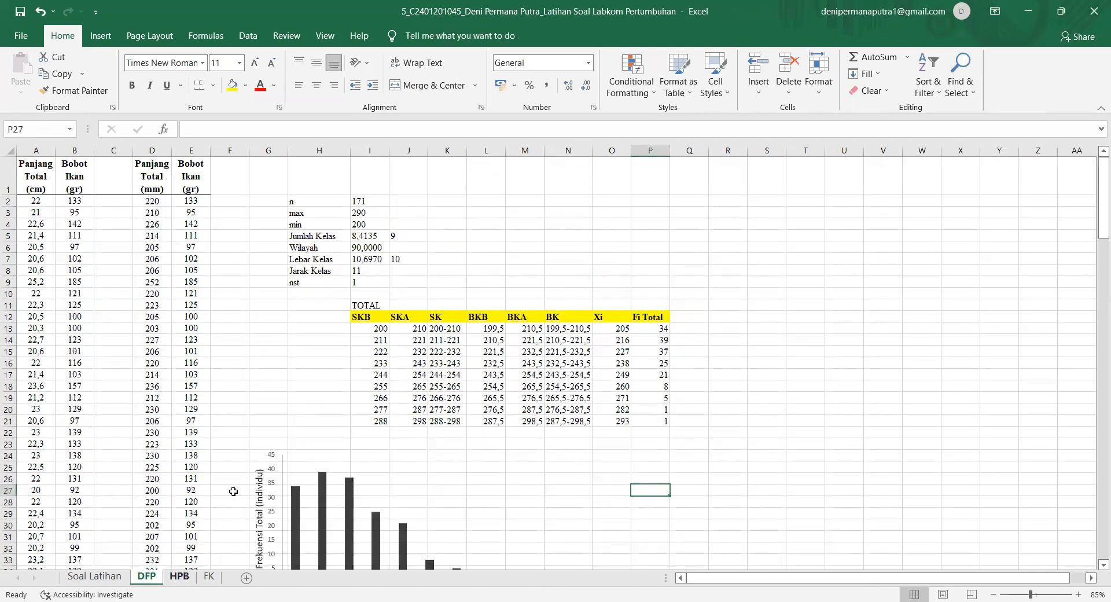
pyautogui.click(181, 577)
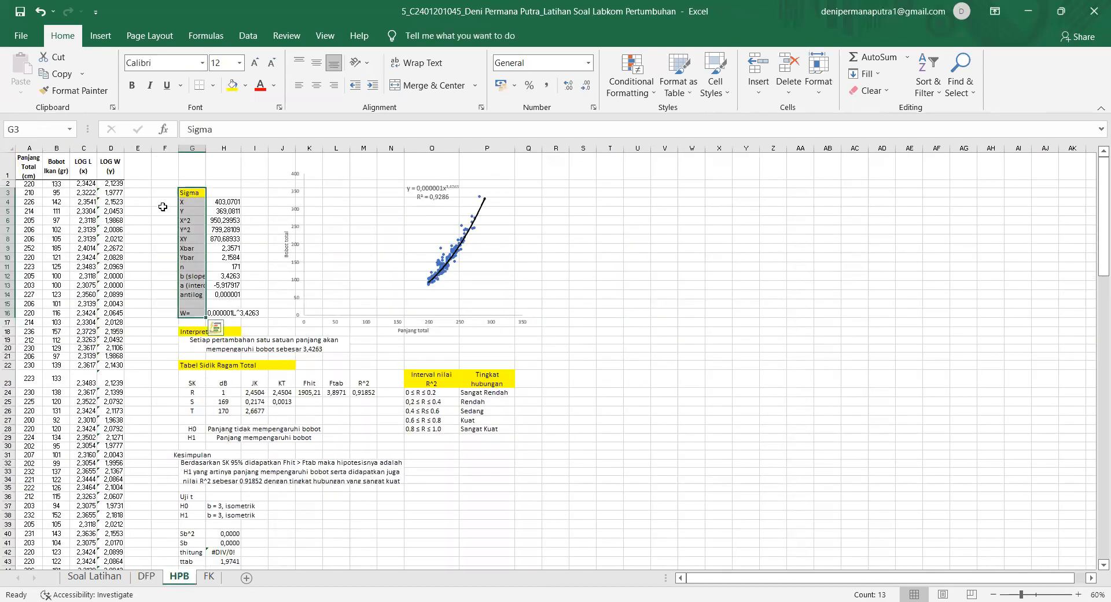
pyautogui.click(146, 577)
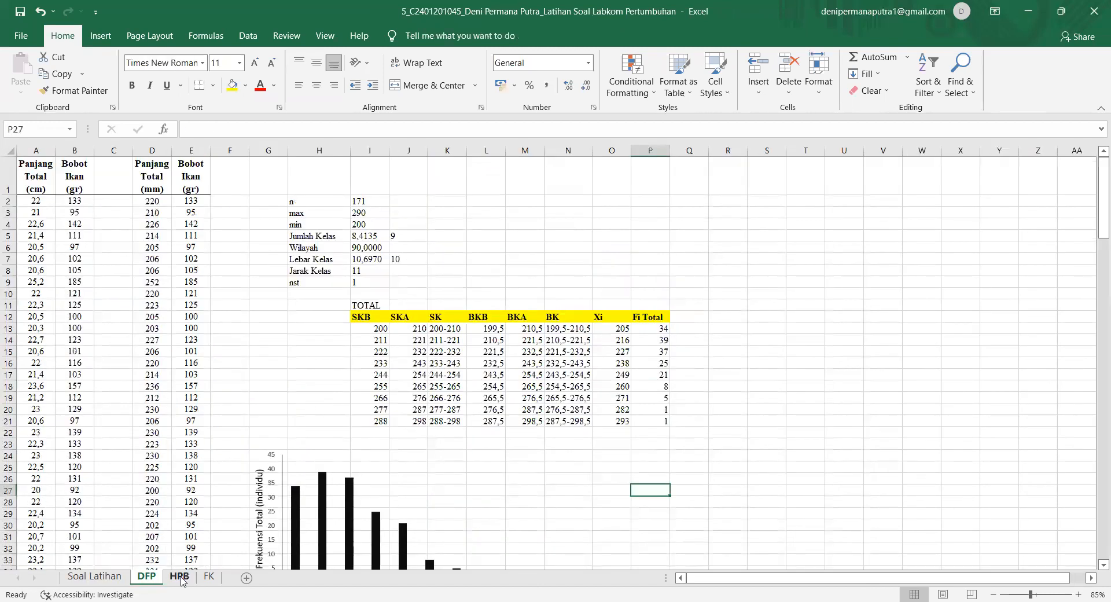
pyautogui.click(180, 576)
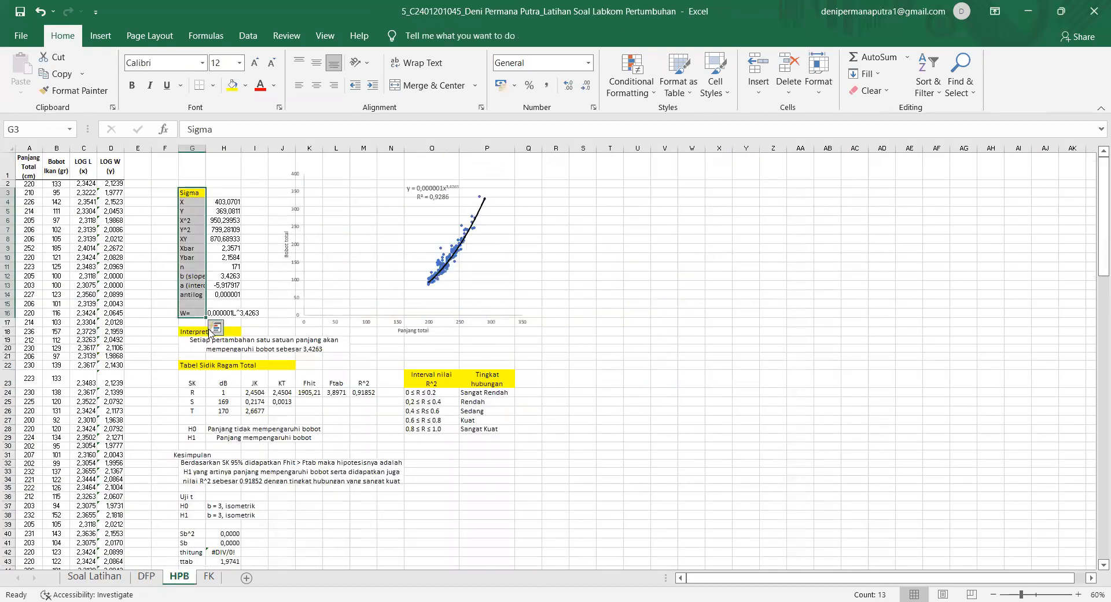
# - Examine the LOG L (x) and LOG W (y) columns and the LOG formula in cell C2
pyautogui.click(217, 202)
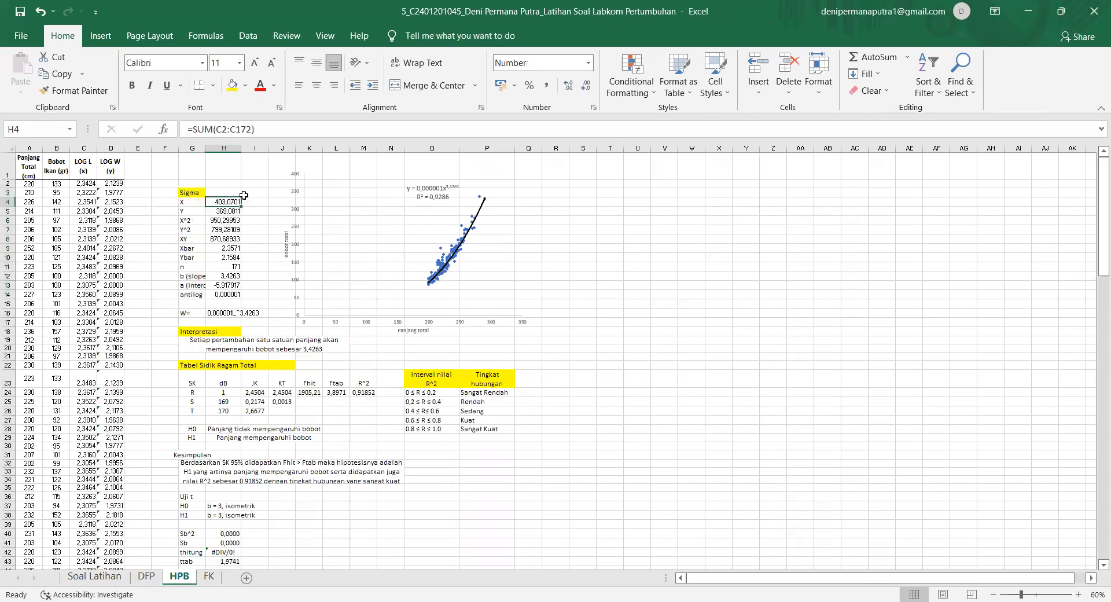
pyautogui.click(84, 174)
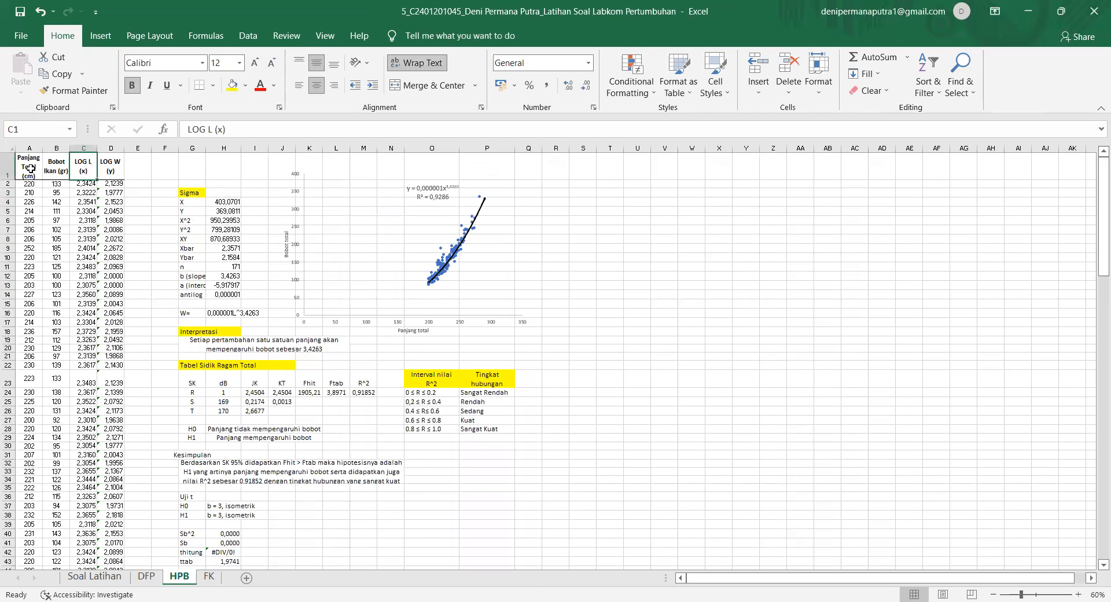
pyautogui.click(115, 167)
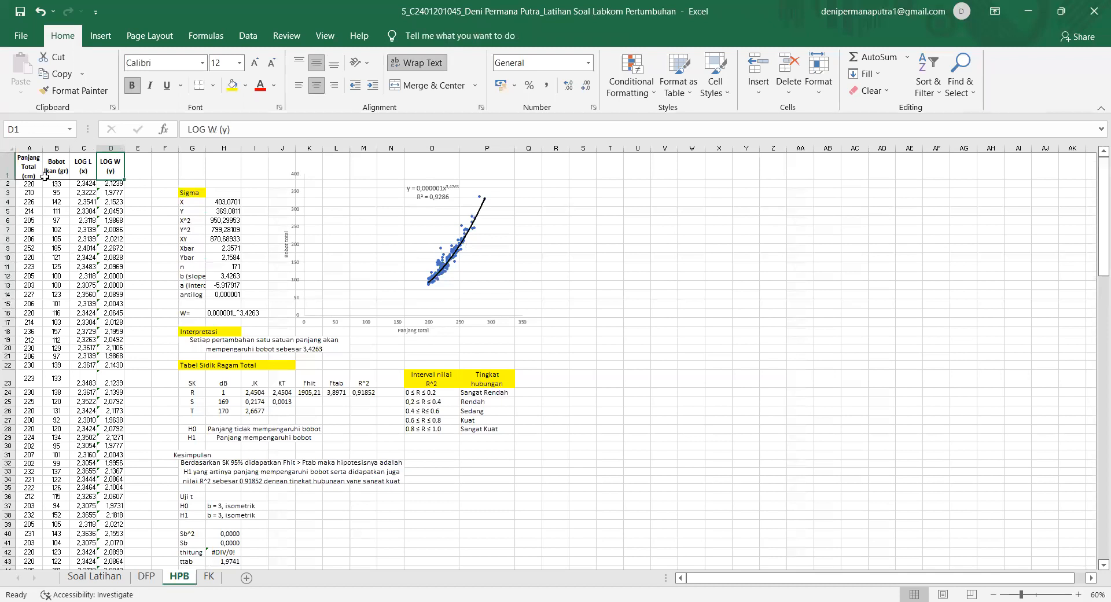
pyautogui.click(86, 184)
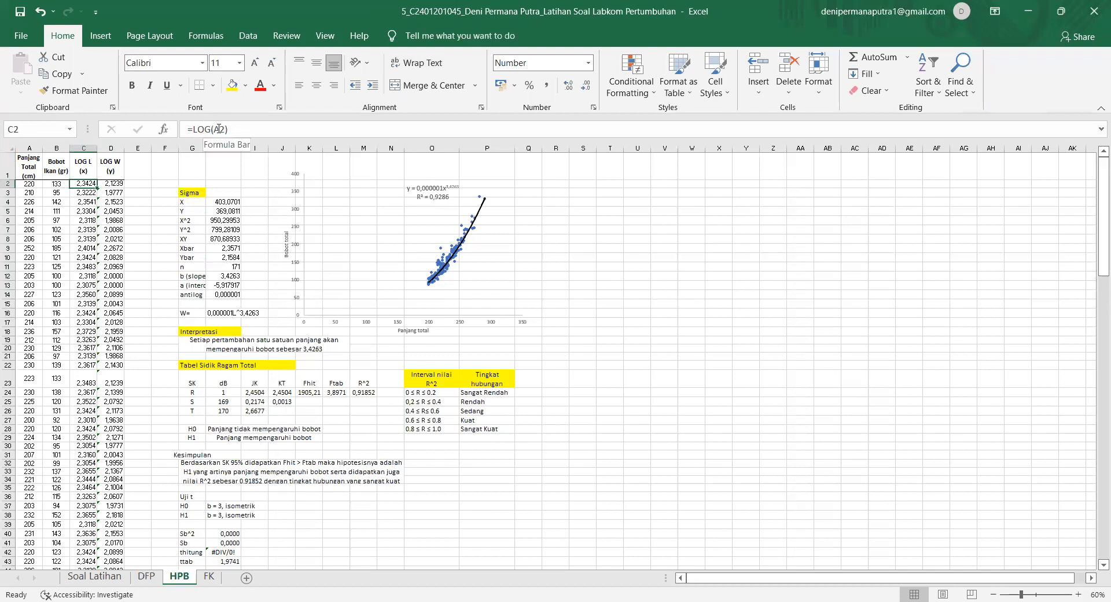
pyautogui.click(114, 169)
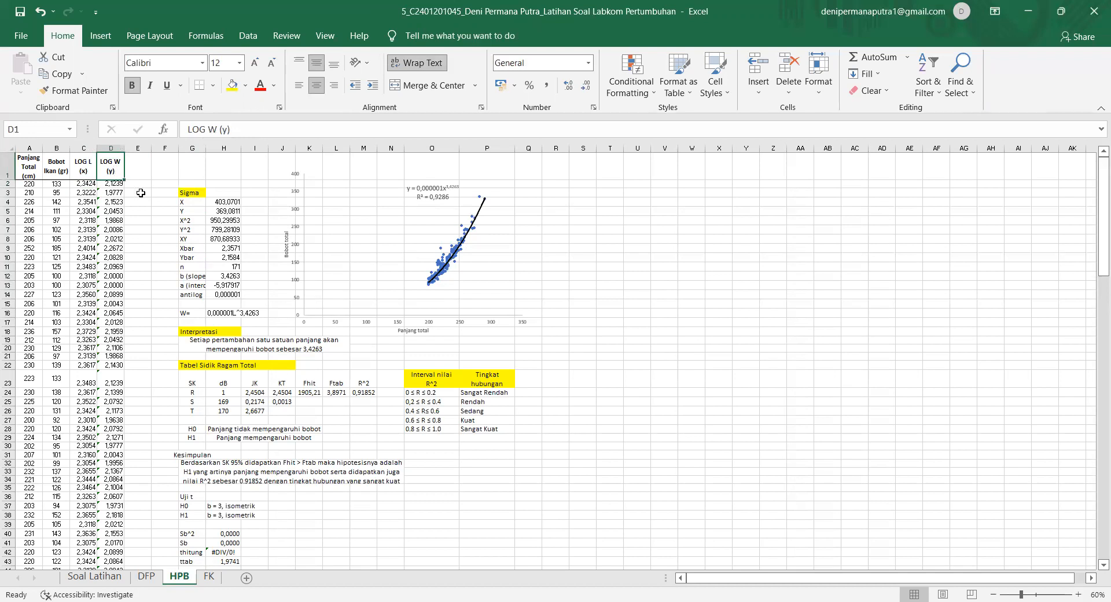
# - Inspect the SUM formulas for X and Y in cells H4 and H5 and the column ranges they reference
pyautogui.click(222, 202)
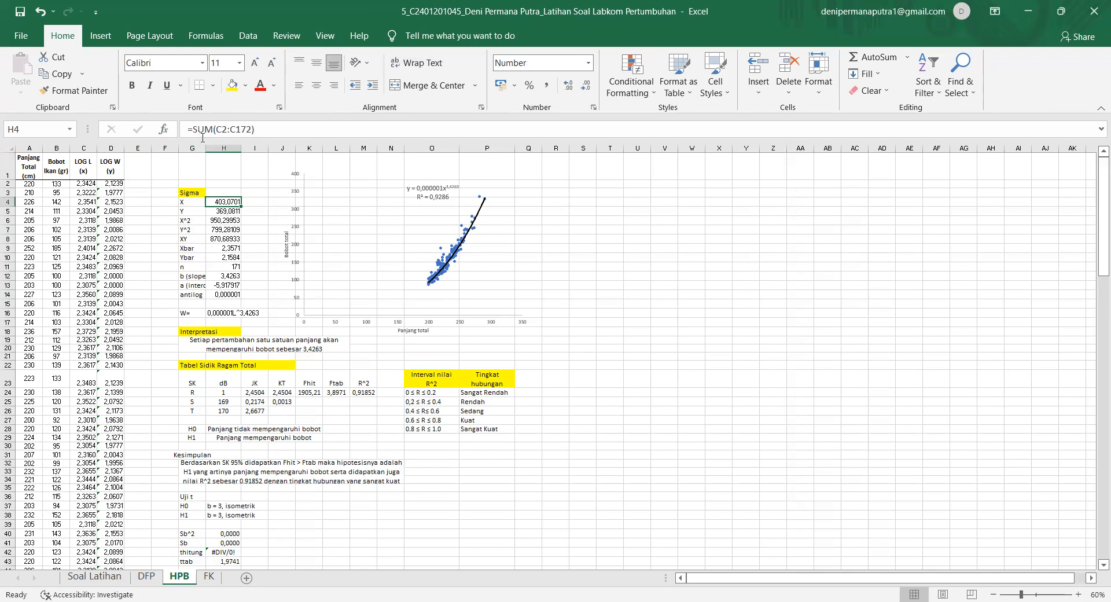
pyautogui.click(272, 129)
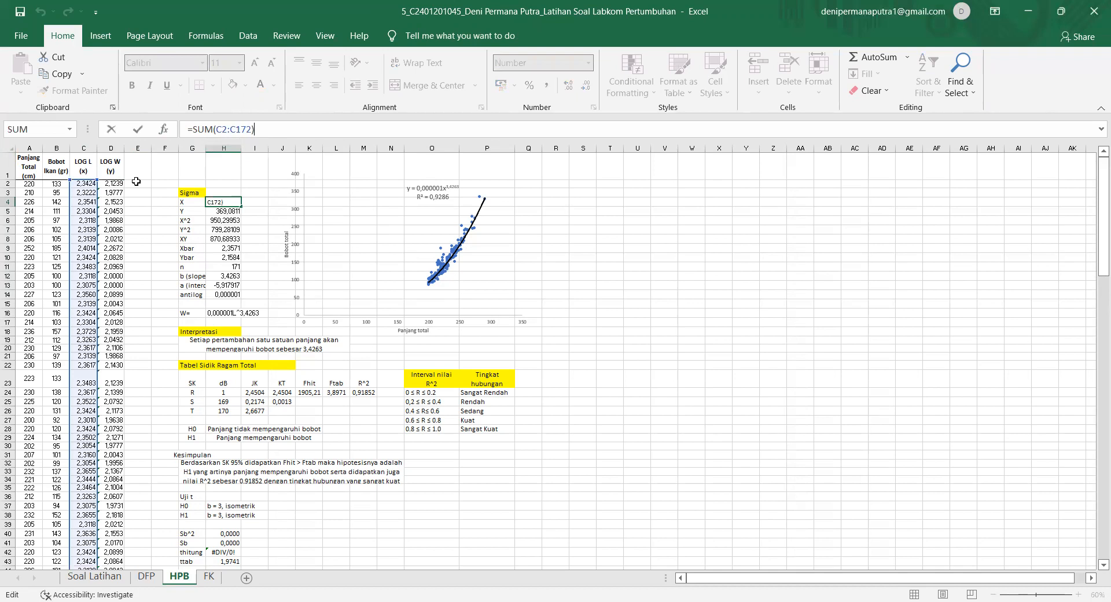
pyautogui.press('Return')
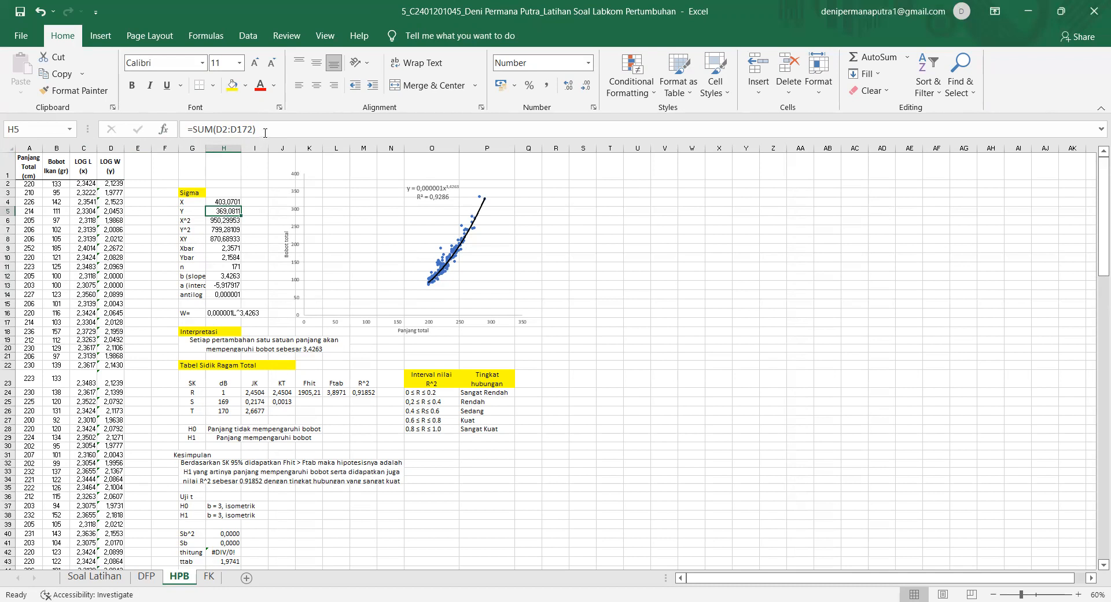
pyautogui.press('F2')
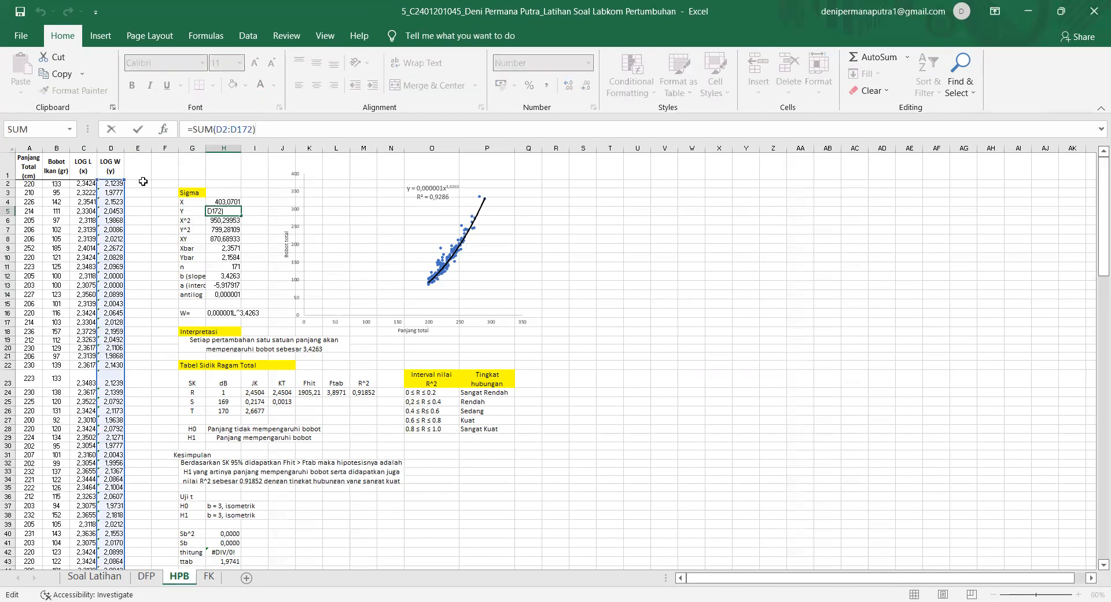
pyautogui.press('Return')
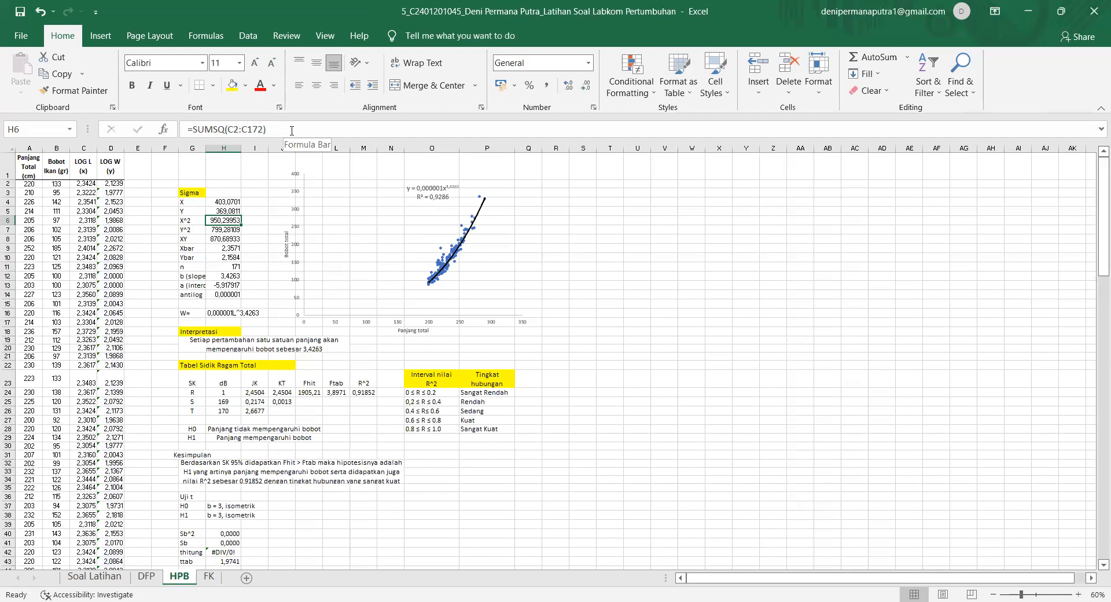
# - Inspect the Y^2, XY and X^2 formulas in cells H7, H8 and H6 of the Sigma table
pyautogui.click(219, 231)
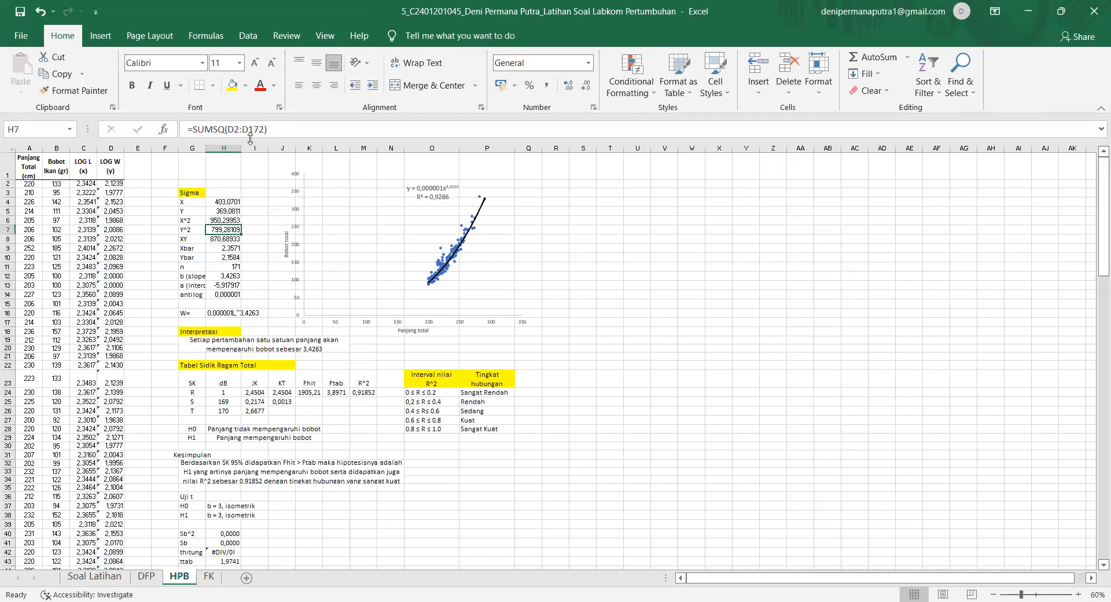
pyautogui.click(231, 239)
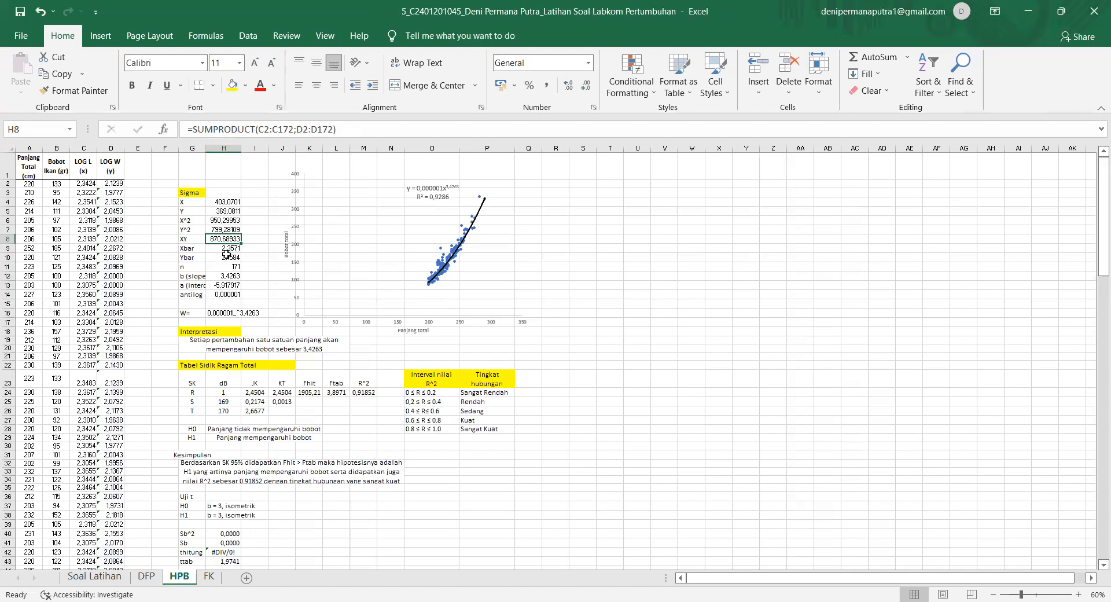
pyautogui.click(227, 221)
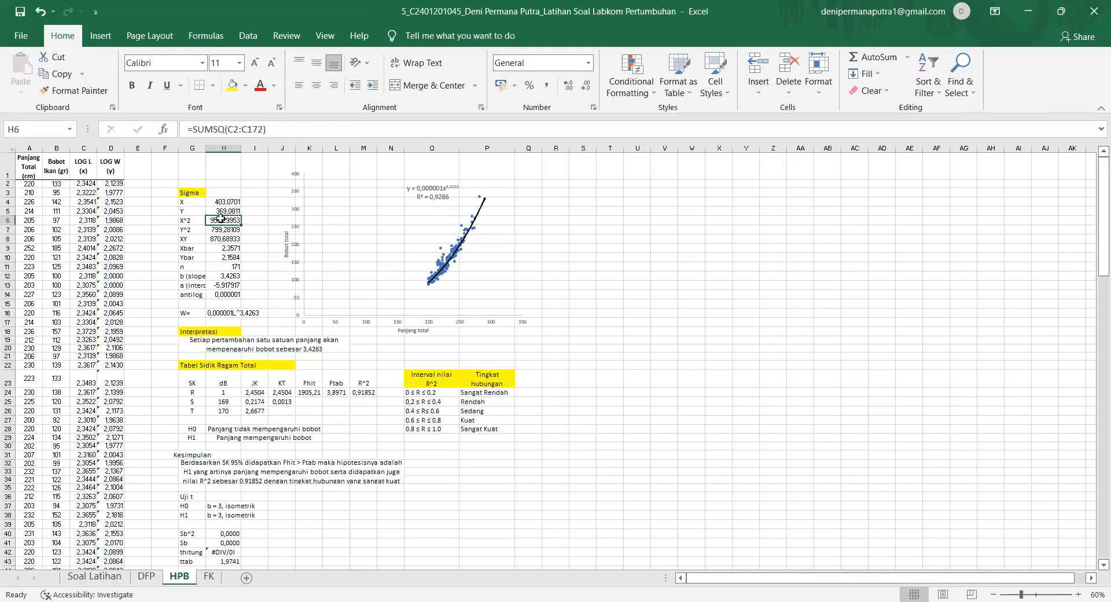
# - Inspect the AVERAGE formulas for Xbar and Ybar in H9 and H10 and the COUNT formula for n in H11
pyautogui.click(254, 230)
pyautogui.click(226, 248)
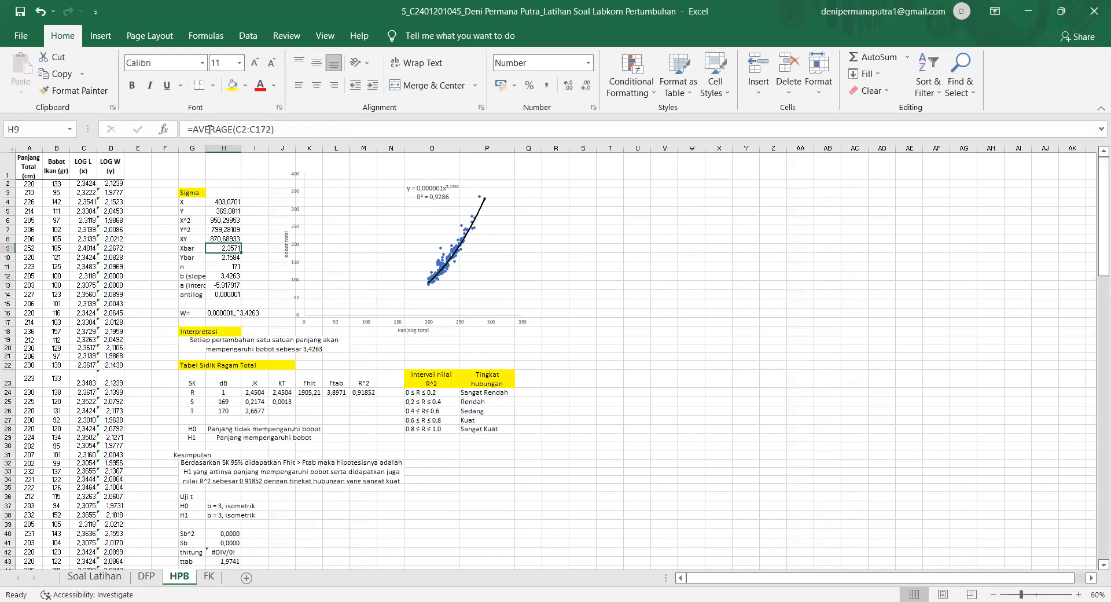
pyautogui.click(219, 258)
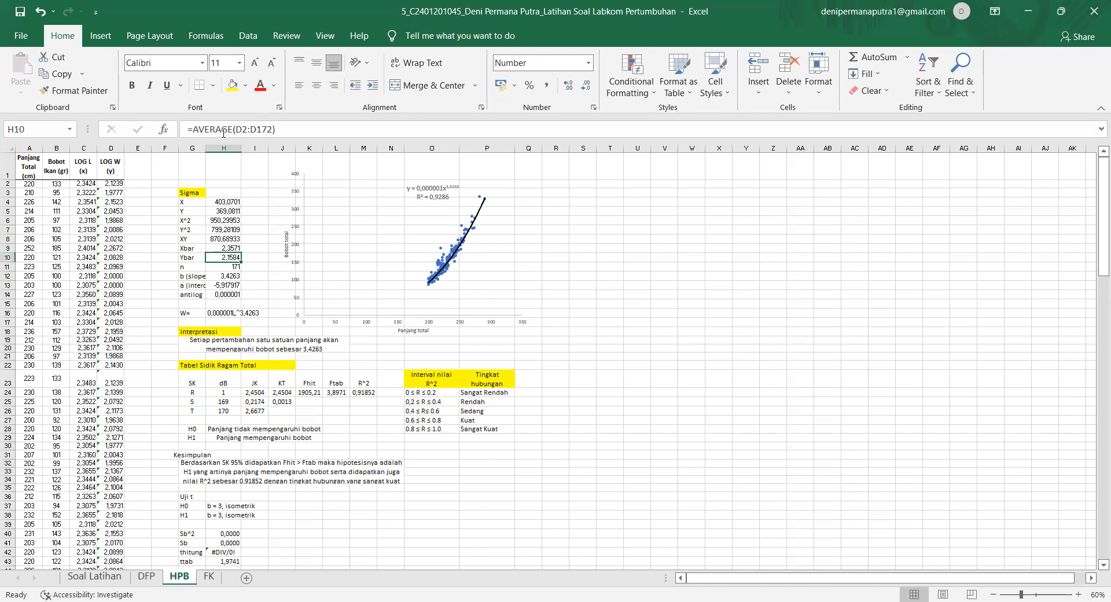
pyautogui.press('Down')
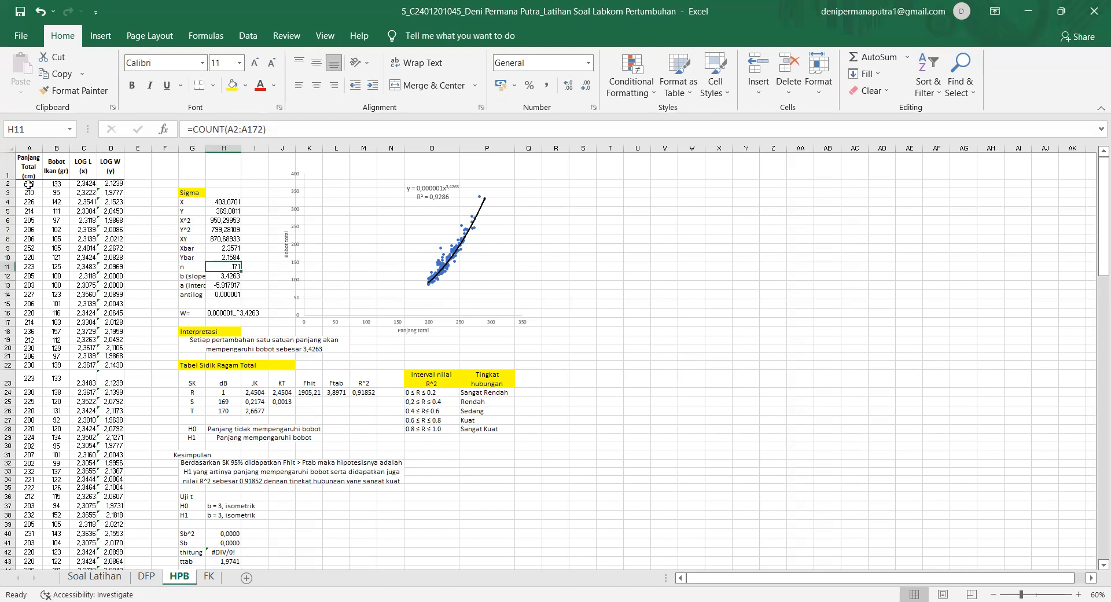
# - Examine the slope (b) formula in cell H12 and trace the Sigma table cells it references
pyautogui.click(227, 277)
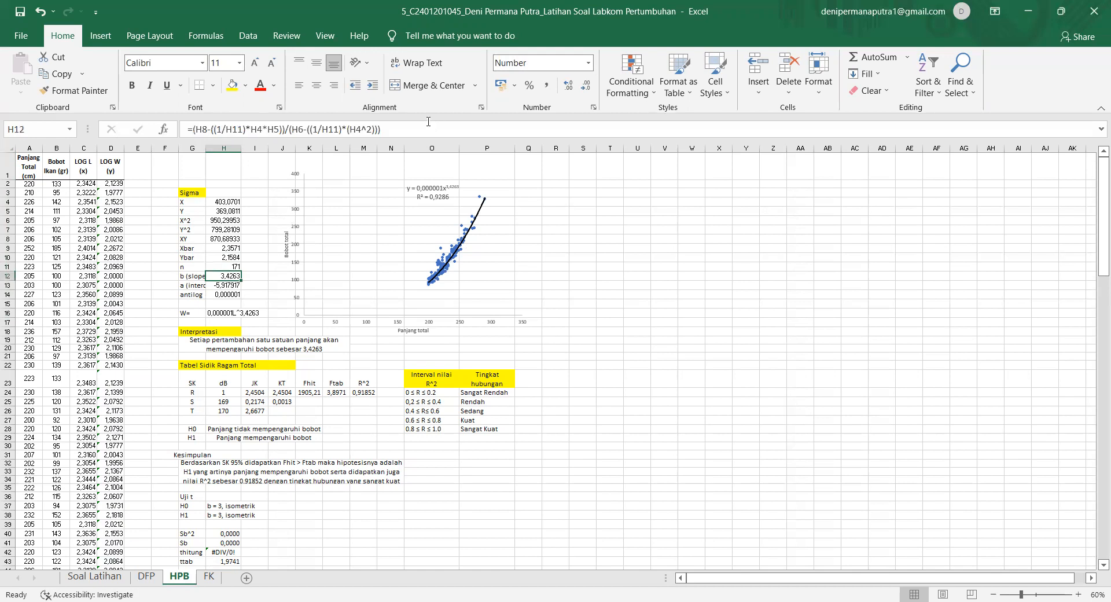
pyautogui.press('F2')
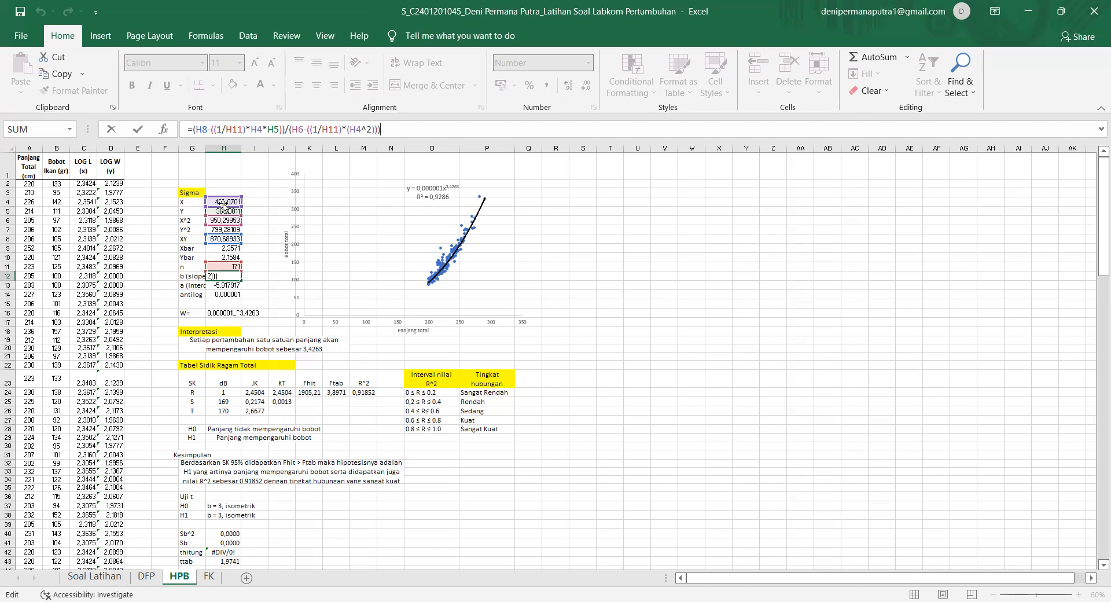
pyautogui.press('Return')
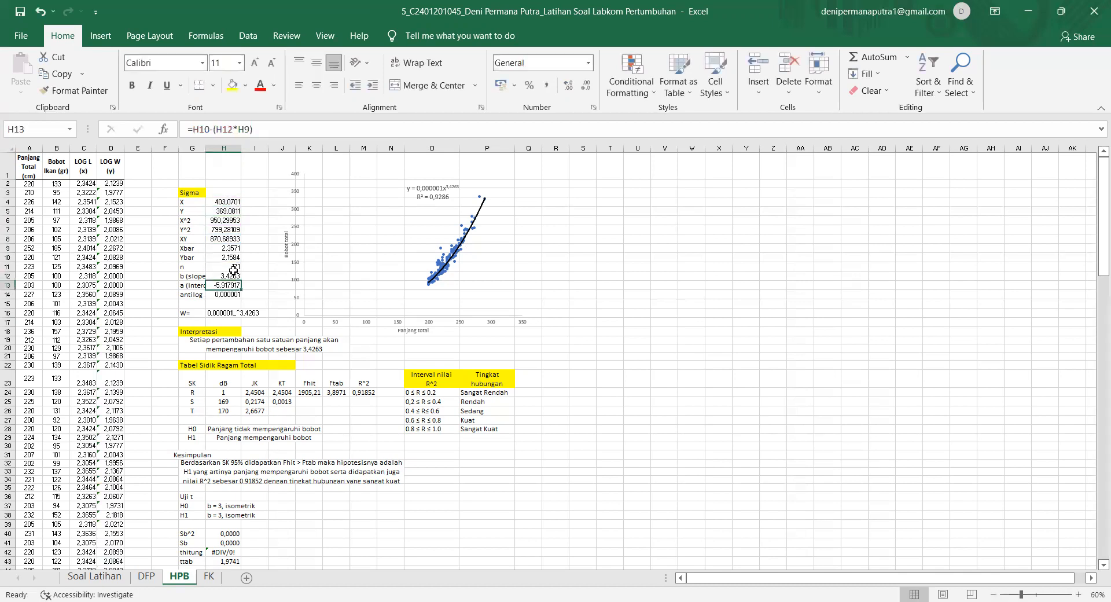
pyautogui.click(232, 277)
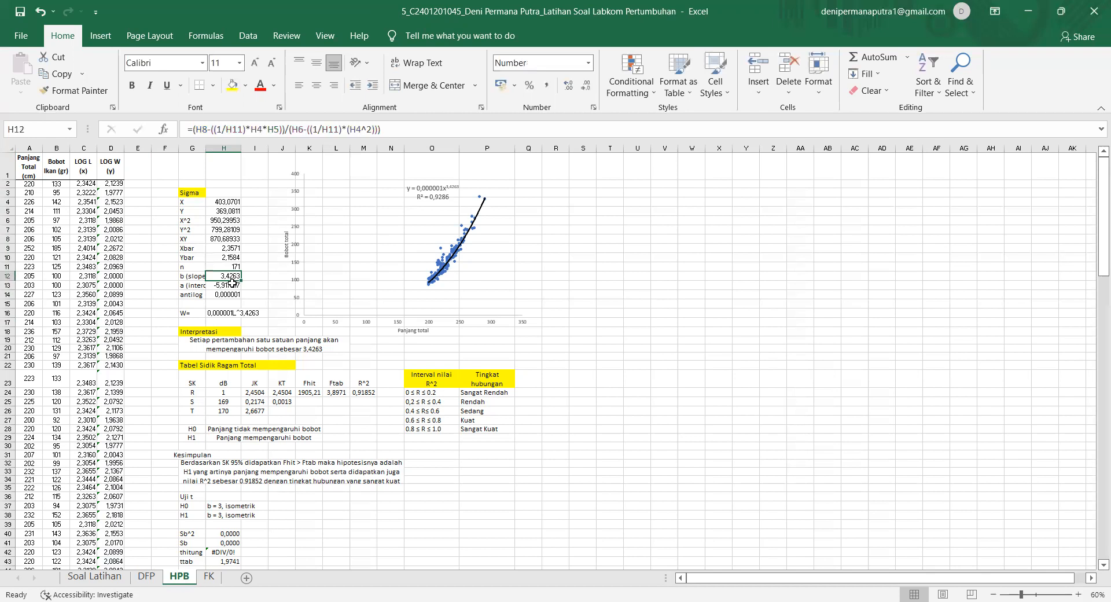
# - Inspect the intercept (a) formula in H13 and the antilog formula in H14 with their referenced cells
pyautogui.click(232, 284)
pyautogui.click(265, 131)
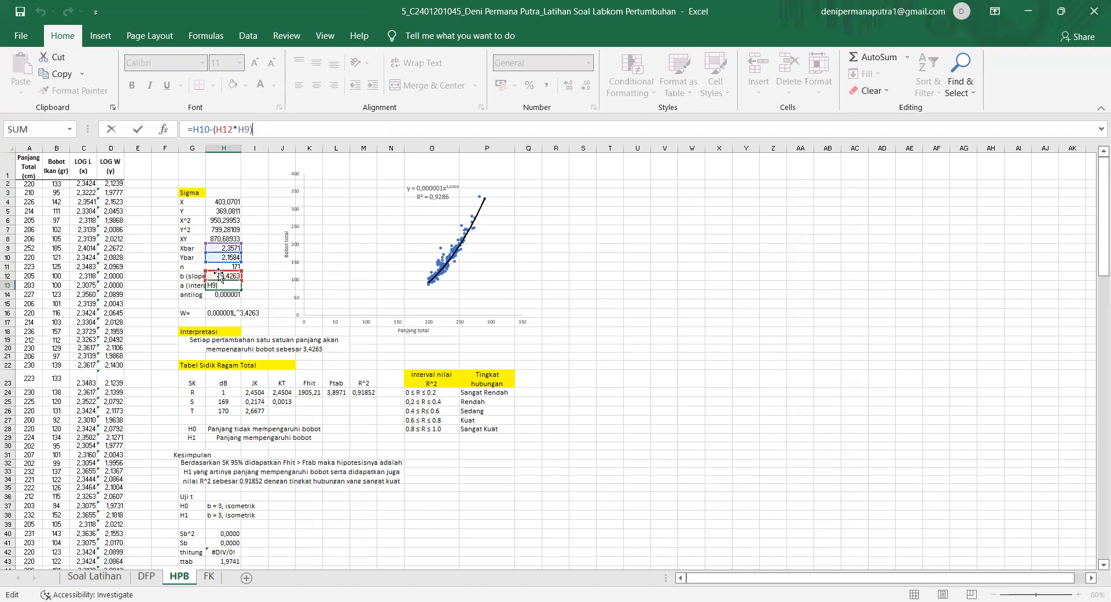
pyautogui.press('Return')
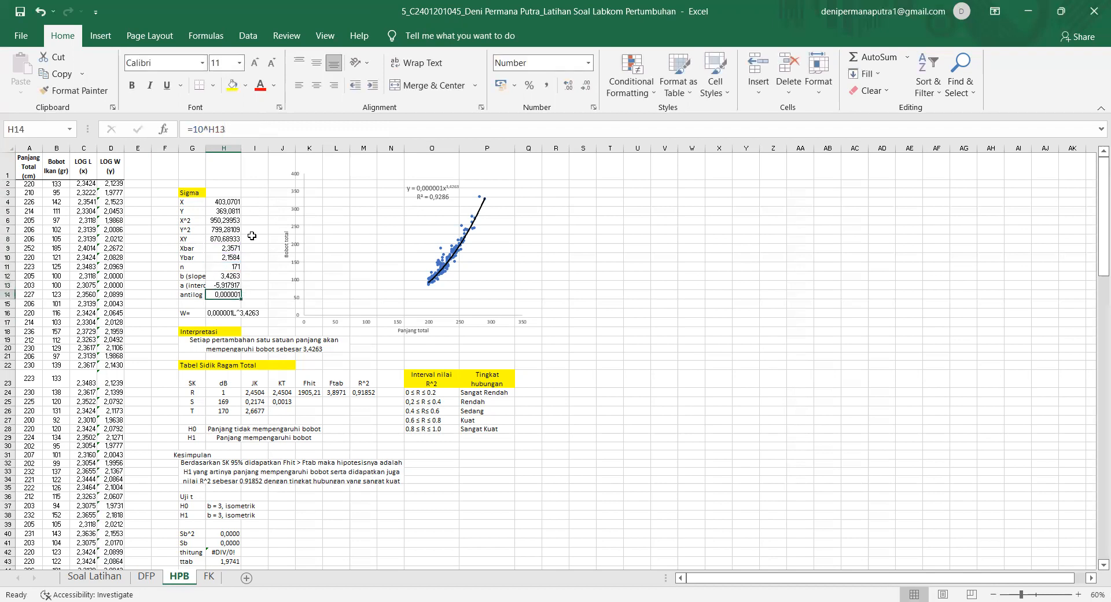
pyautogui.click(250, 133)
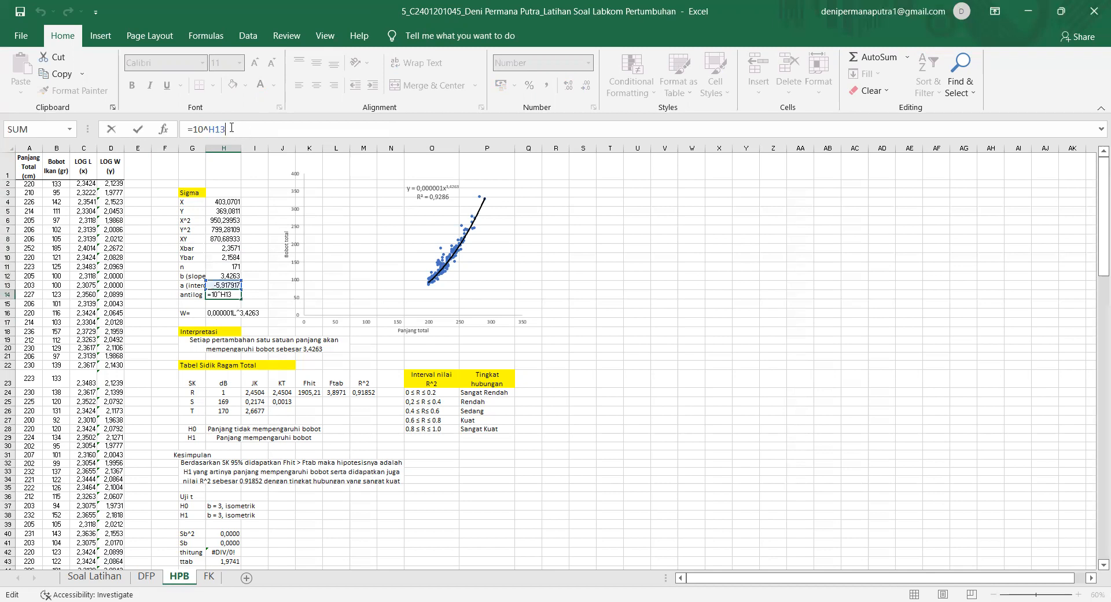
pyautogui.press('Return')
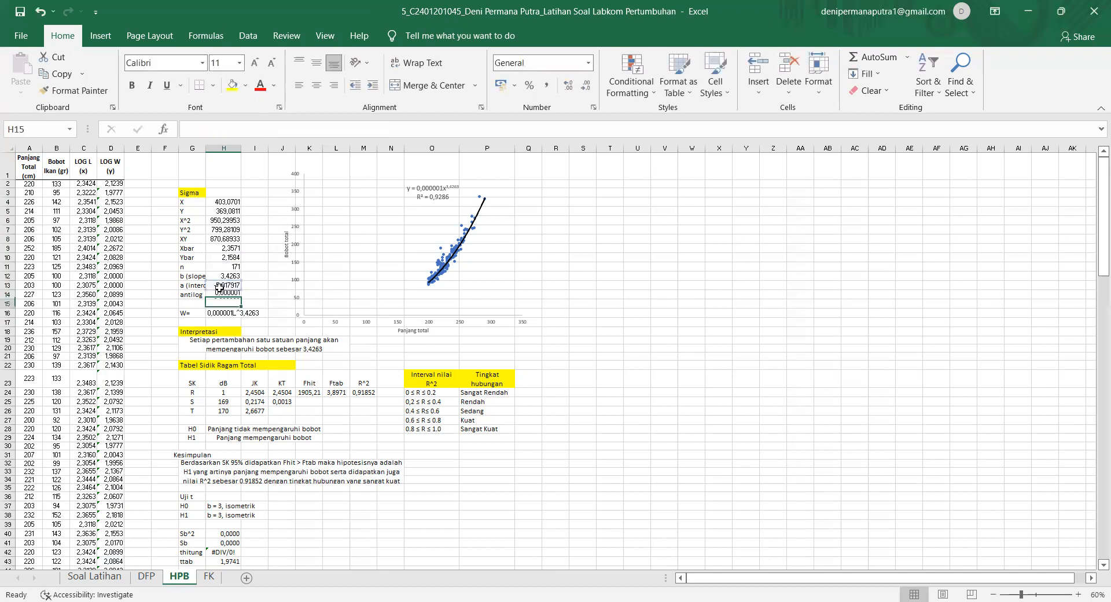
# - Review the W= growth equation in cell H16 and the Interpretasi text in G19
pyautogui.click(224, 316)
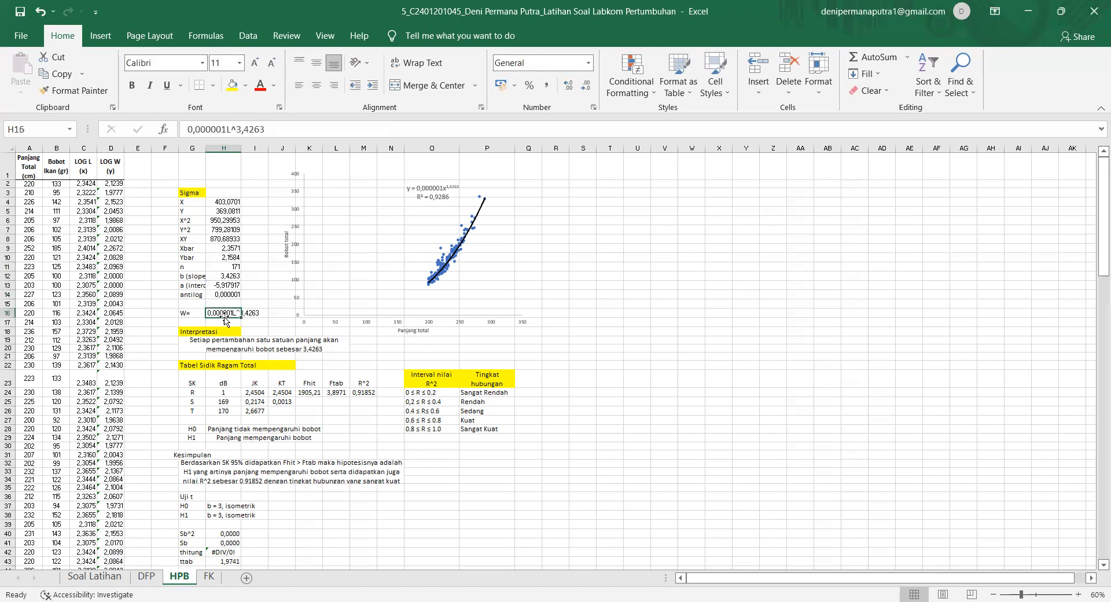
pyautogui.scroll(-2, 226, 319)
pyautogui.scroll(-1, 226, 312)
pyautogui.click(222, 301)
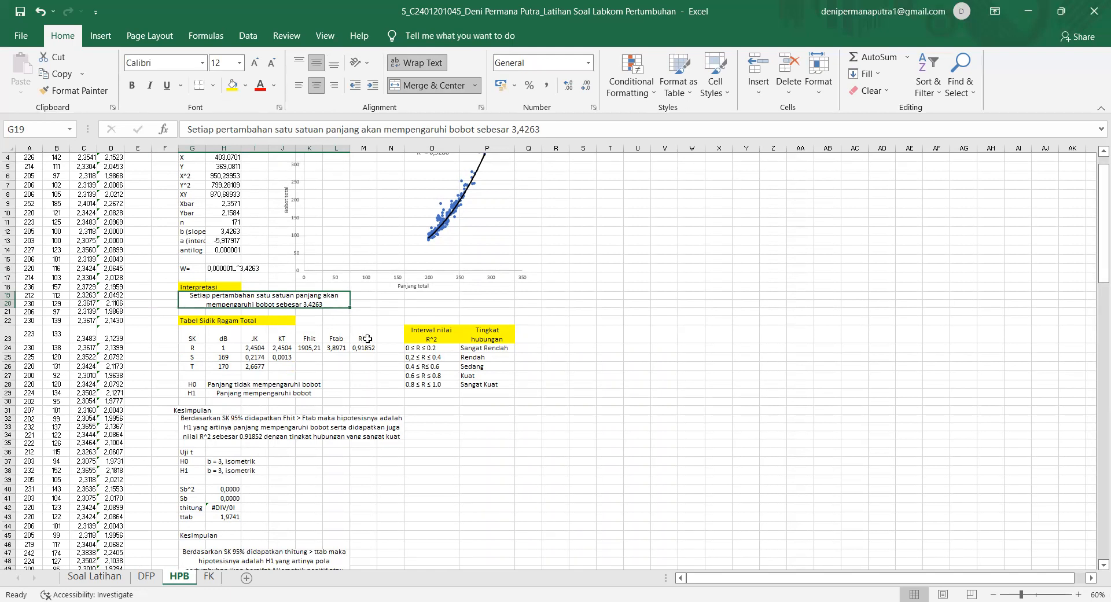
# - Examine the dB column of the Tabel Sidik Ragam Total, tracing the formulas in H25 and H26 back to n
pyautogui.scroll(-1, 351, 341)
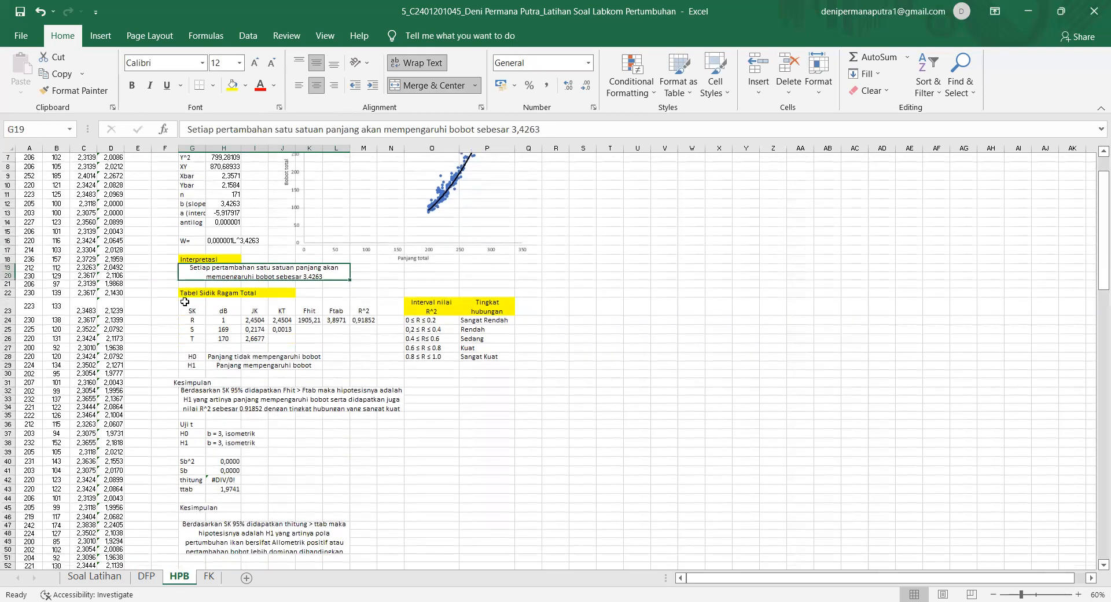
pyautogui.click(185, 302)
pyautogui.click(223, 320)
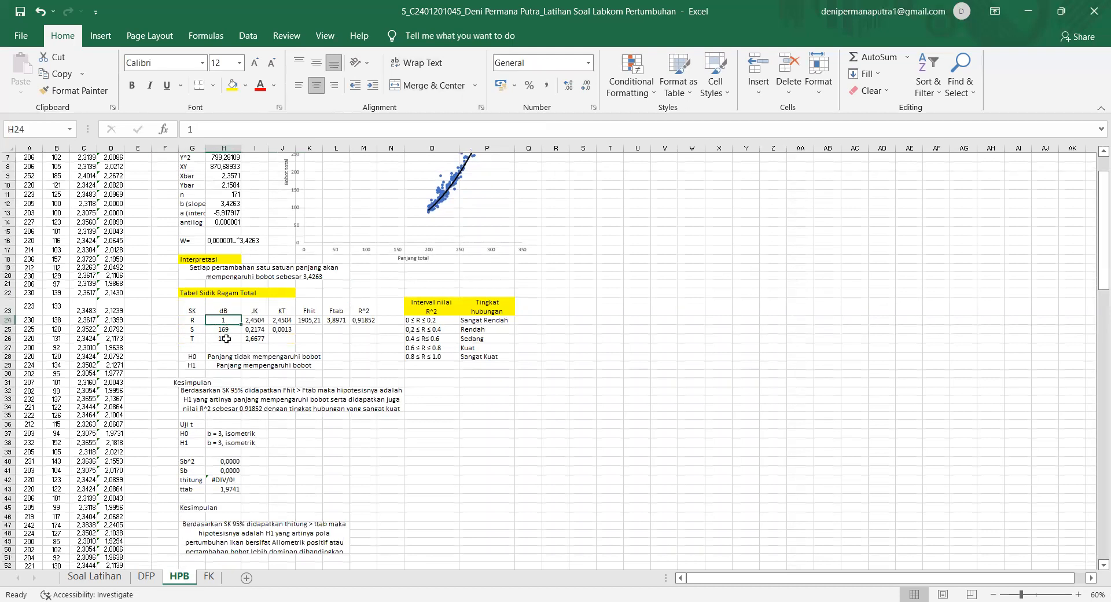
pyautogui.click(225, 330)
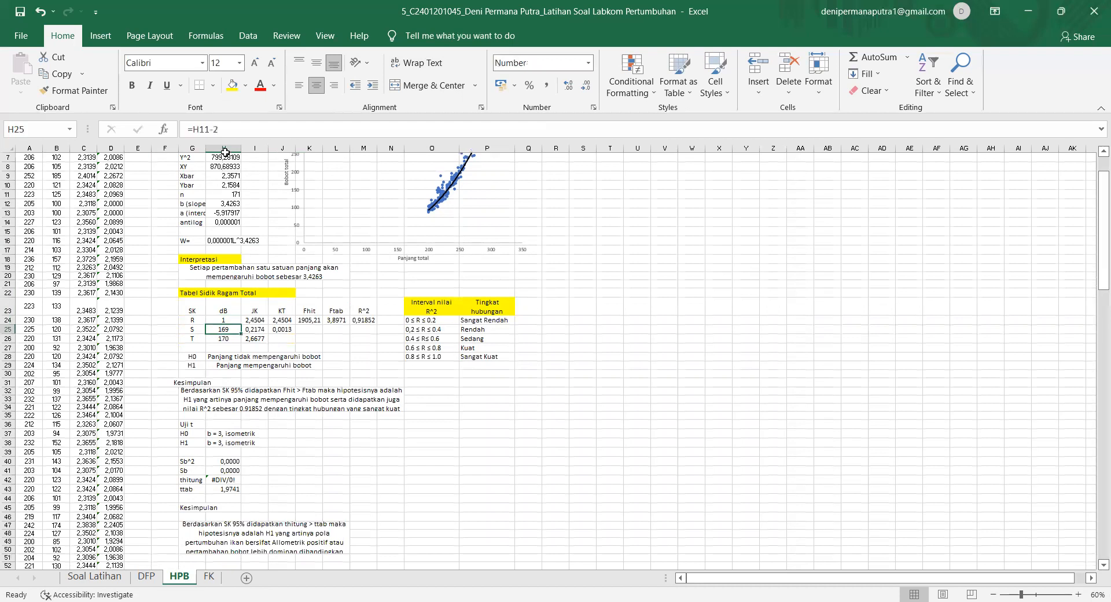
pyautogui.click(246, 129)
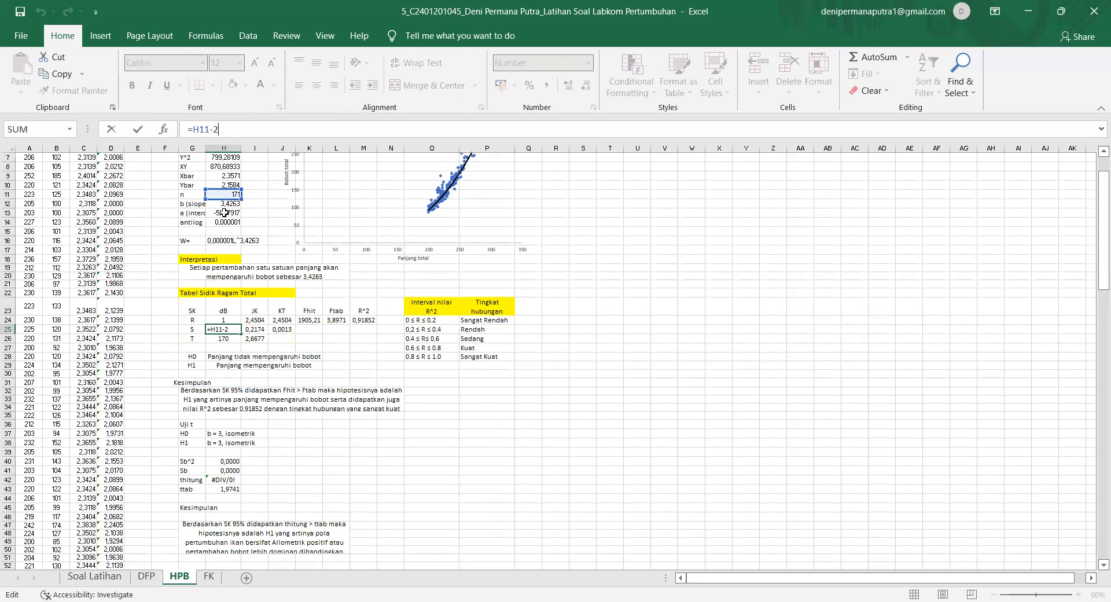
pyautogui.press('Return')
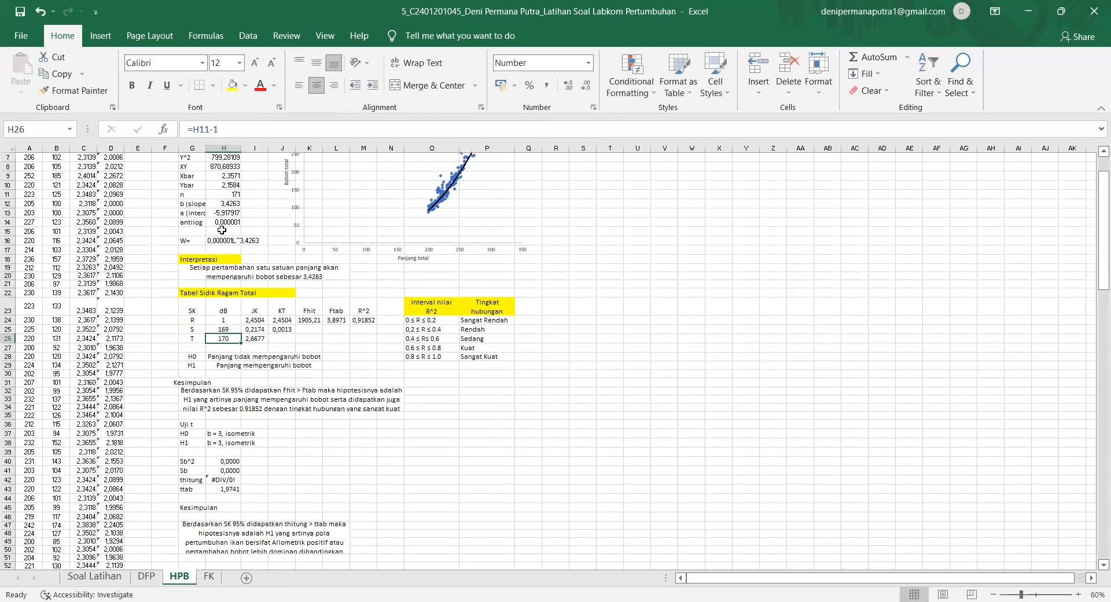
pyautogui.click(240, 133)
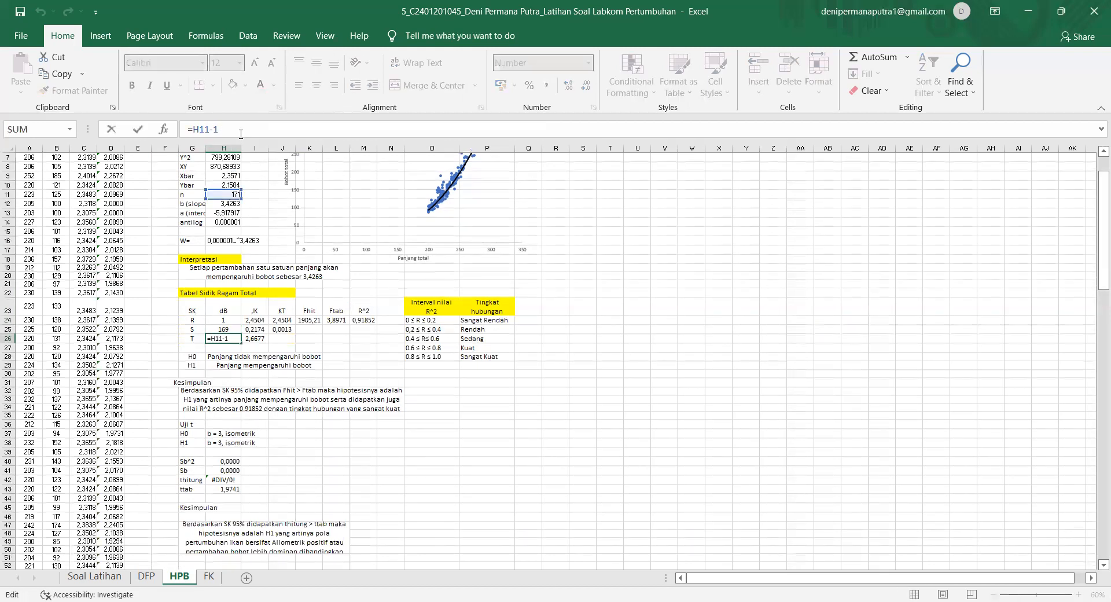
pyautogui.press('Return')
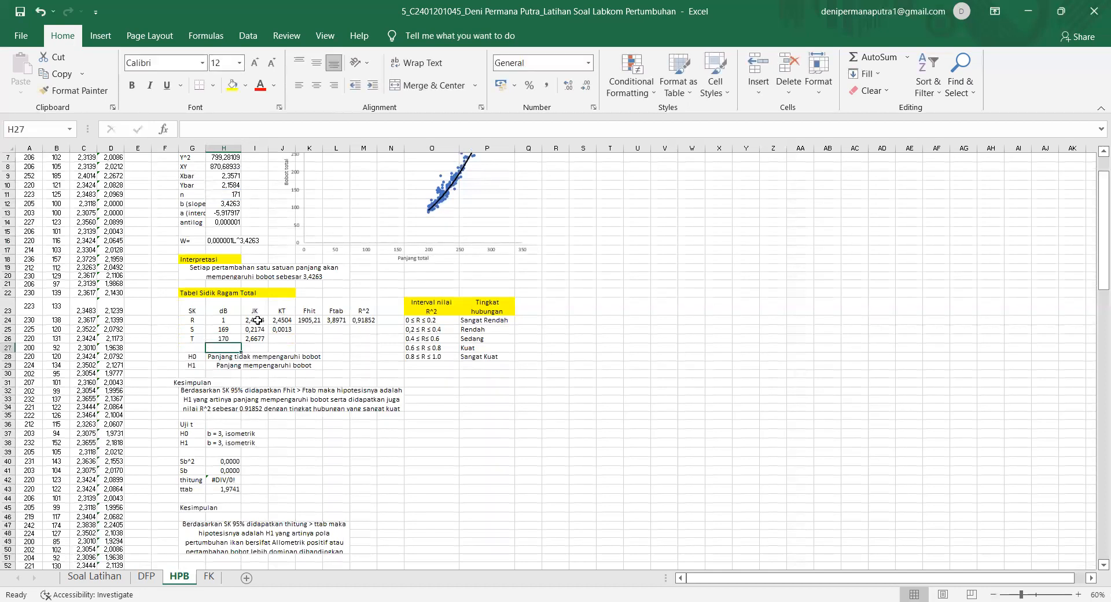
# - Inspect the JK formula of row R in cell I24 and trace its references in the Sigma table
pyautogui.click(256, 321)
pyautogui.click(323, 132)
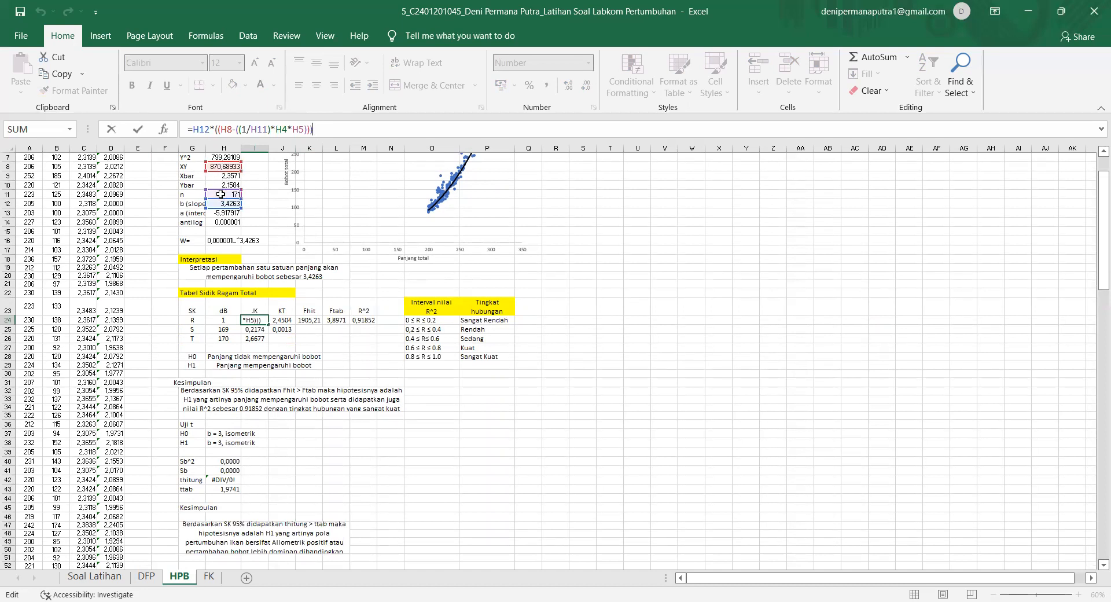
pyautogui.scroll(2, 221, 194)
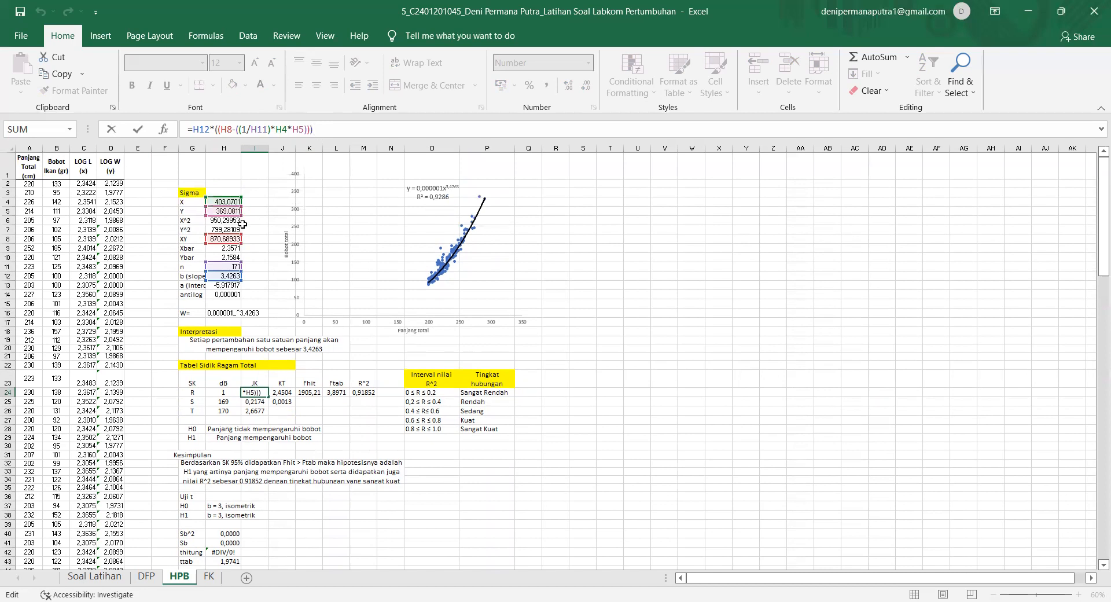
pyautogui.press('Return')
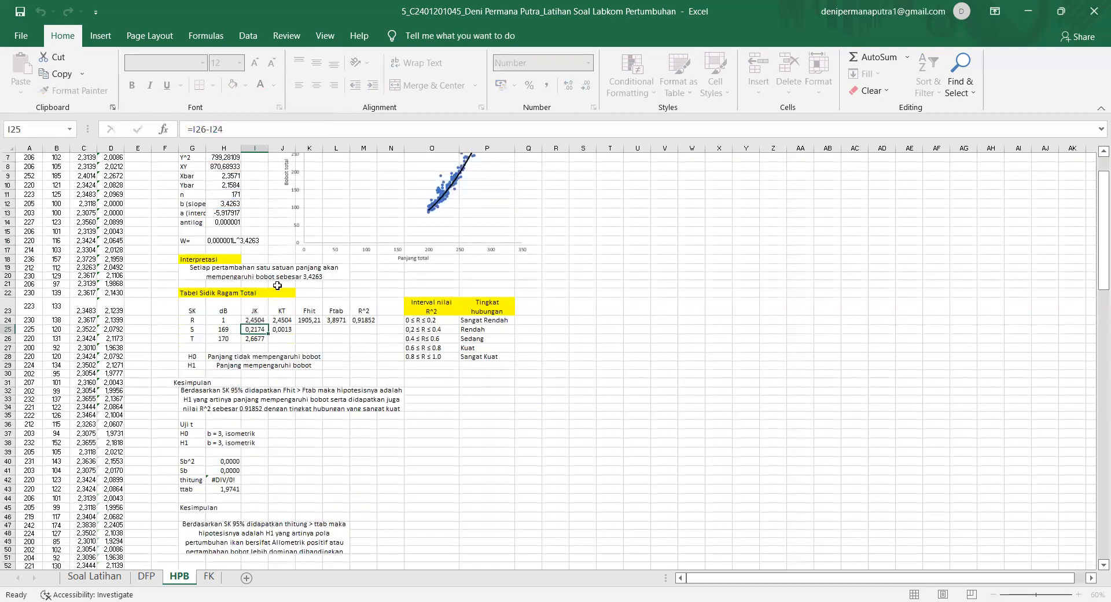
# - Inspect the JK formulas of rows S and T in cells I25 and I26 and the cells they reference
pyautogui.click(239, 136)
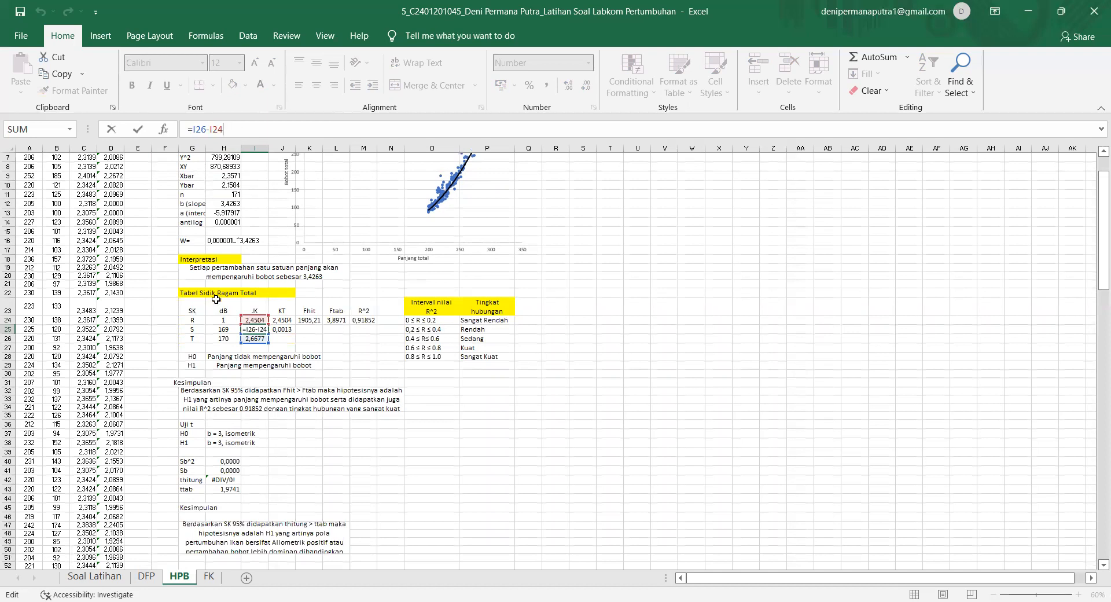
pyautogui.click(288, 339)
pyautogui.click(256, 339)
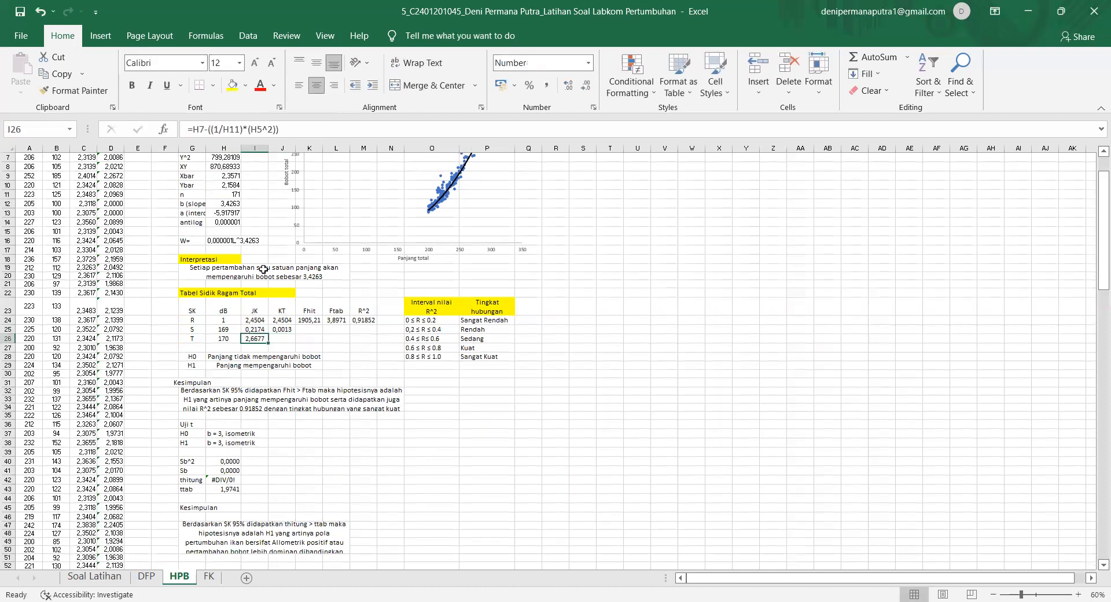
pyautogui.press('F2')
pyautogui.scroll(2, 346, 255)
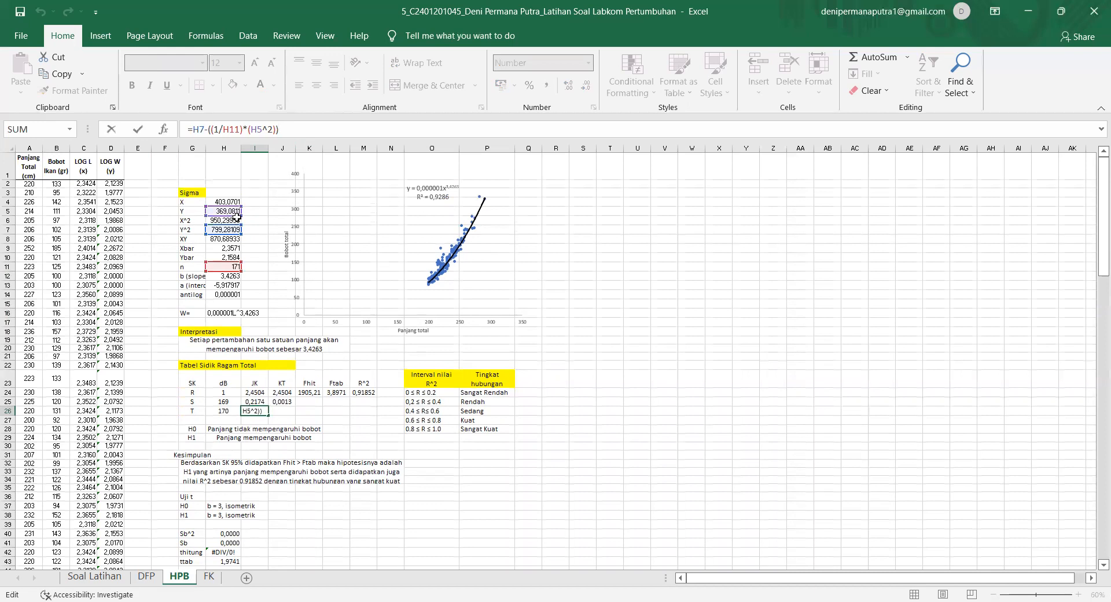
pyautogui.press('Return')
# - Check the KT formulas in cells J24 and J25, which divide each row's JK by its dB
pyautogui.click(282, 393)
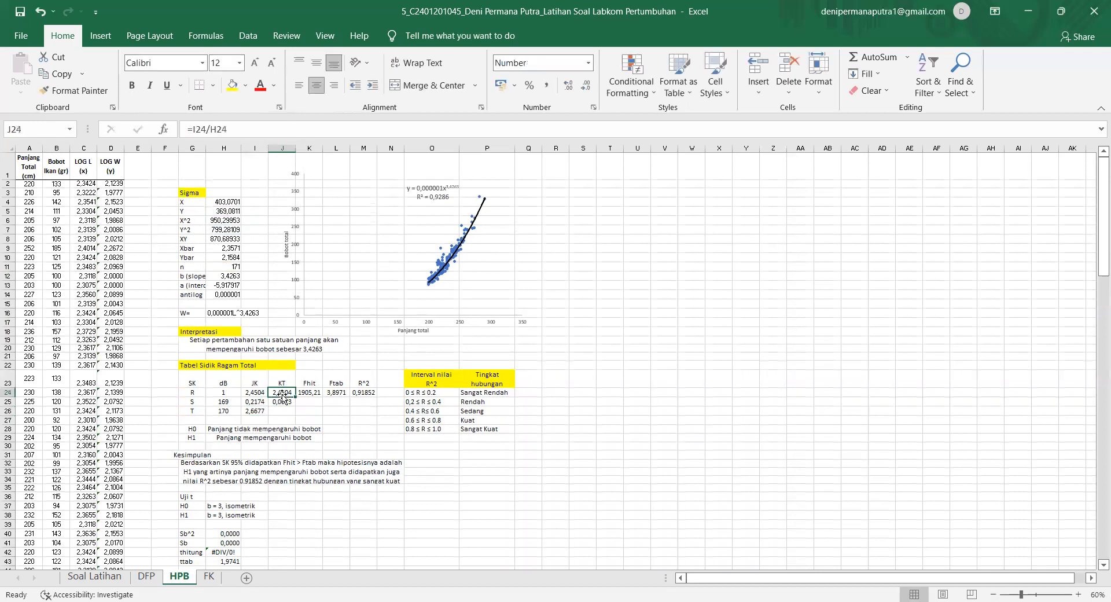
pyautogui.click(241, 134)
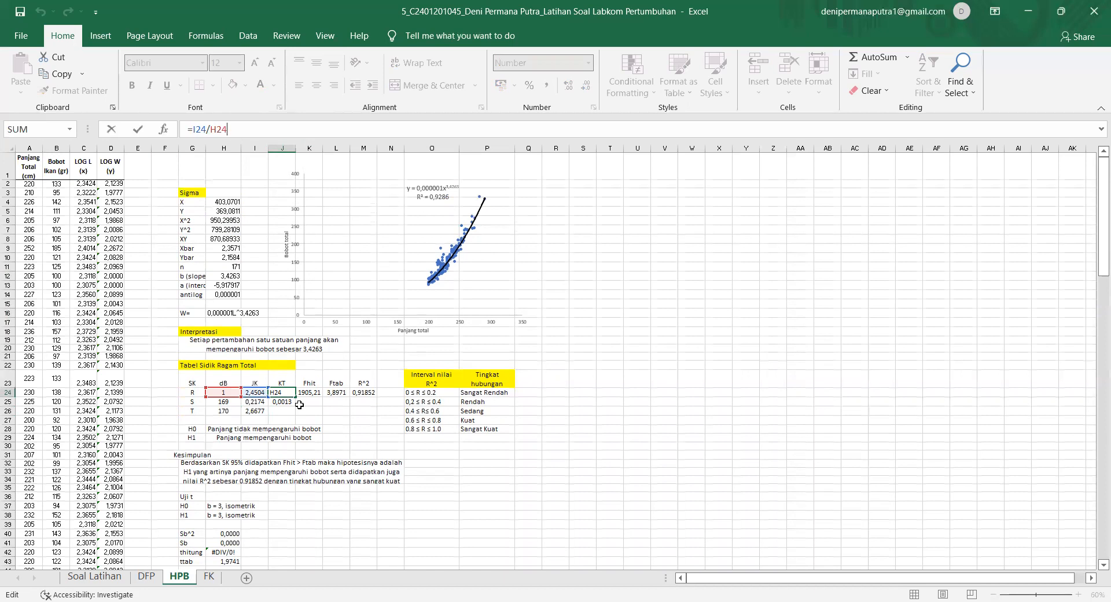
pyautogui.press('Return')
pyautogui.click(258, 130)
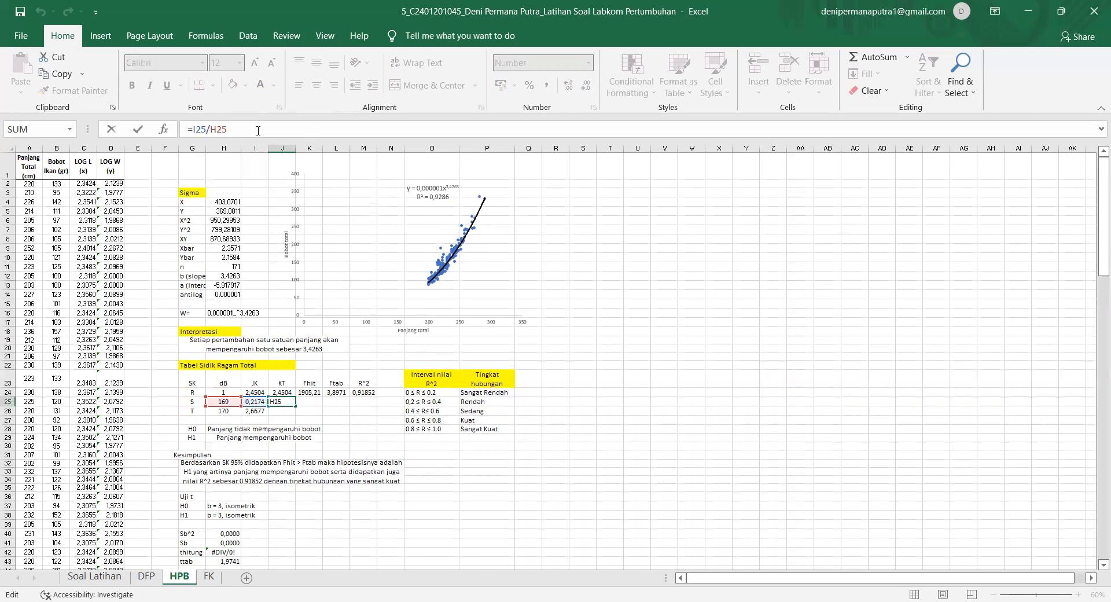
pyautogui.press('Return')
# - Inspect the Fhit, Ftab and R^2 formulas in cells K24, L24 and M24 and the cells they reference
pyautogui.click(310, 392)
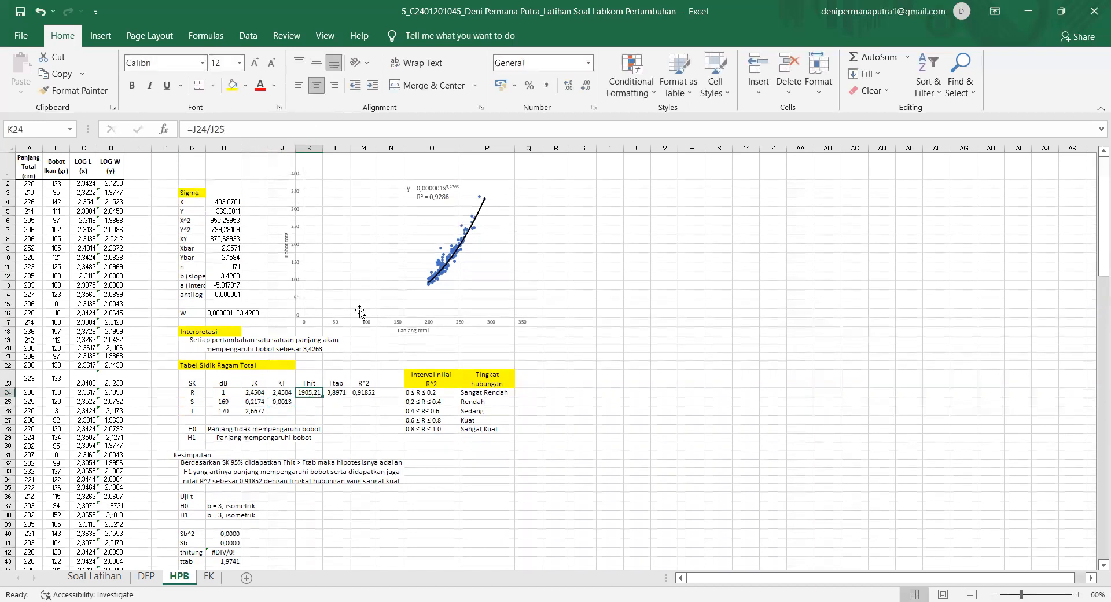
pyautogui.click(236, 129)
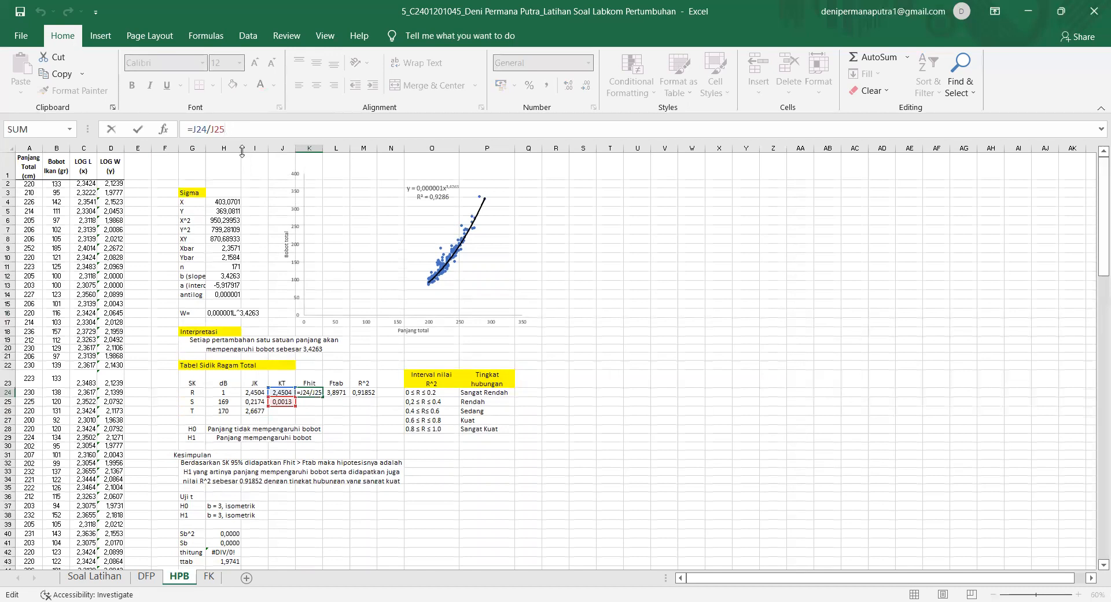
pyautogui.press('Return')
pyautogui.click(335, 393)
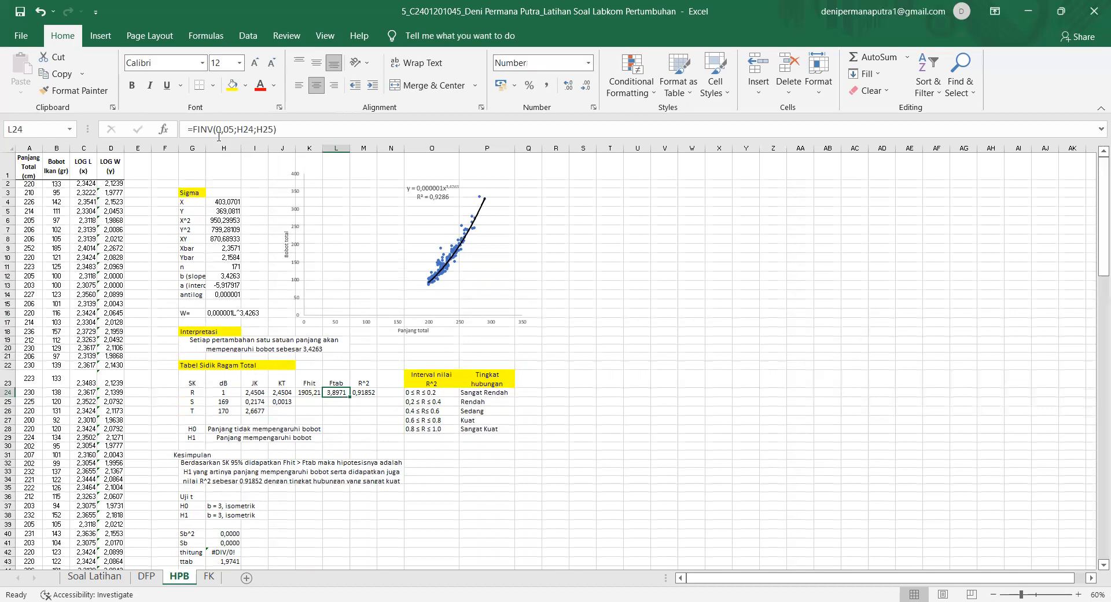
pyautogui.click(289, 130)
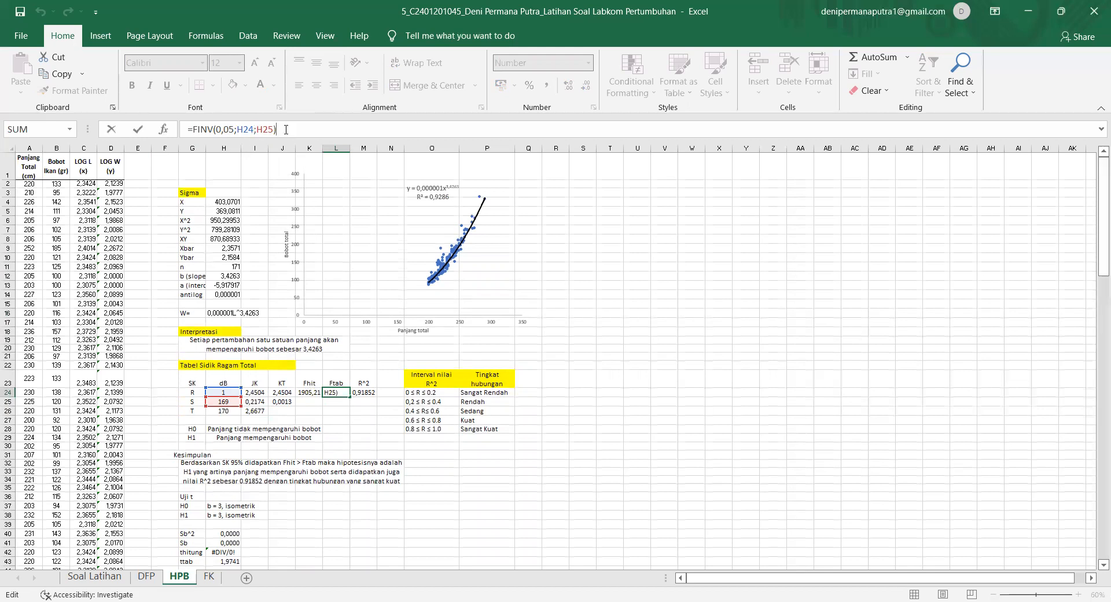
pyautogui.press('Return')
pyautogui.click(340, 393)
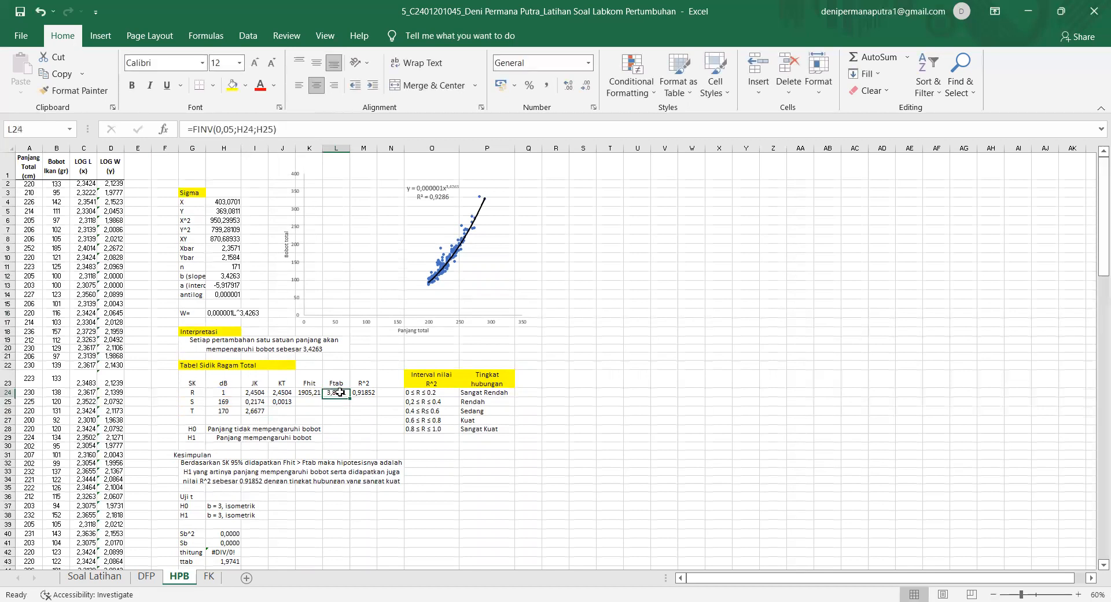
pyautogui.click(362, 392)
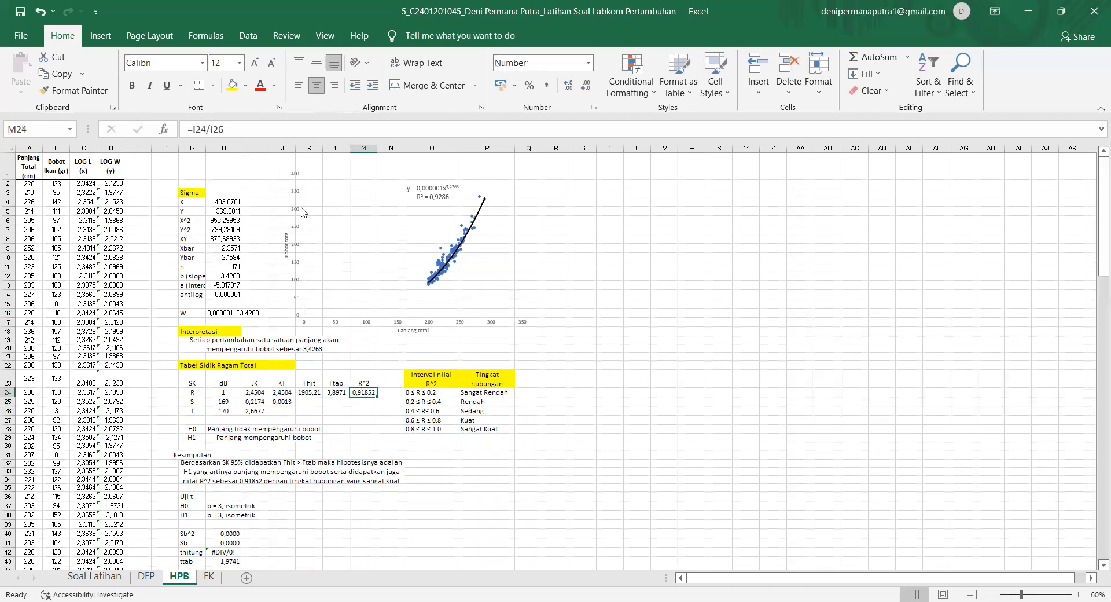
# - Check the cells referenced by the R^2 formula in M24 and review the H0 and H1 hypotheses below the table
pyautogui.click(252, 128)
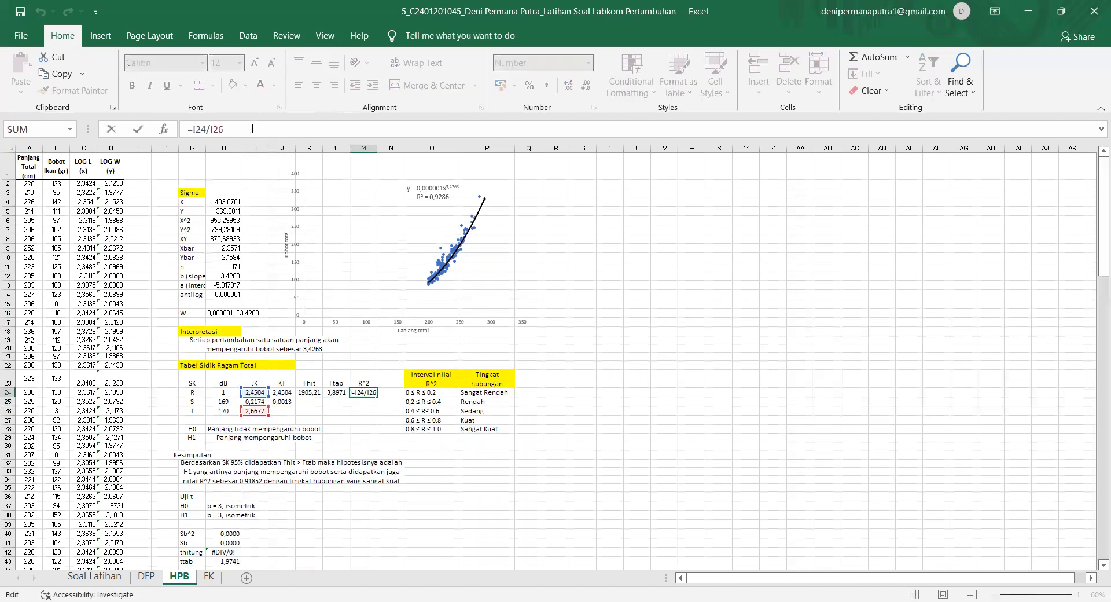
pyautogui.press('Return')
pyautogui.scroll(-1, 312, 414)
pyautogui.scroll(-1, 252, 403)
pyautogui.click(196, 356)
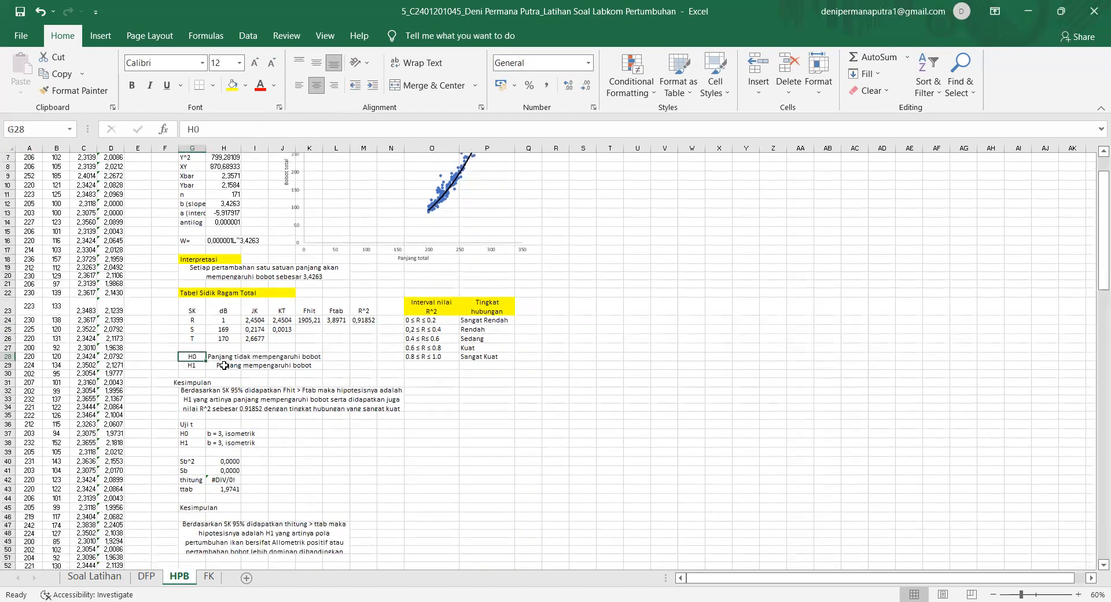
pyautogui.scroll(-1, 193, 366)
pyautogui.click(195, 354)
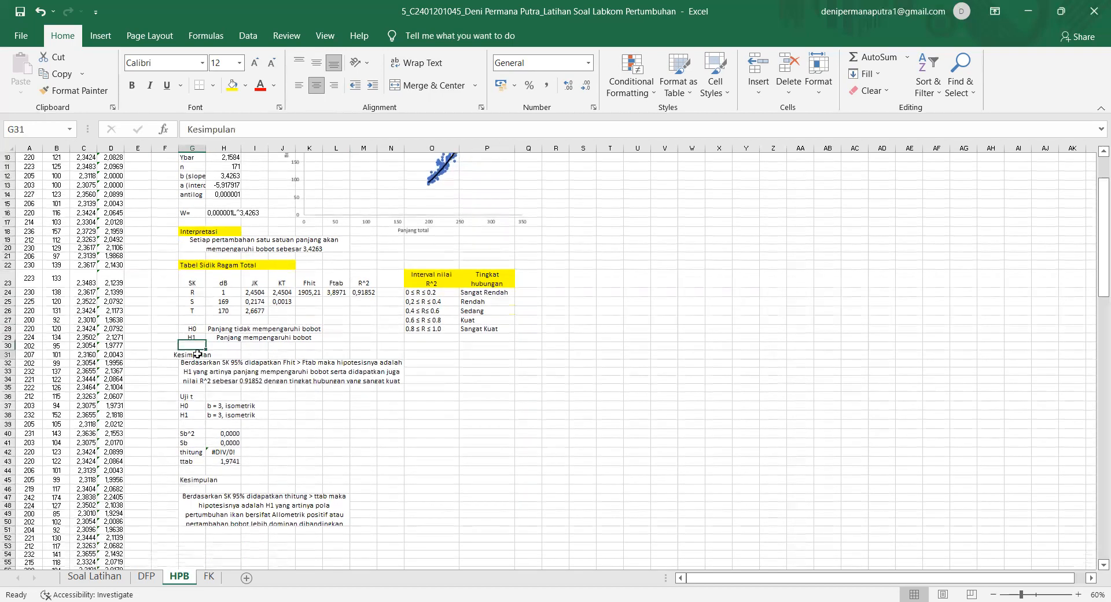
# - Compare the conclusion text in G32 with the R^2 value in M24 and the R^2 interval table
pyautogui.click(226, 371)
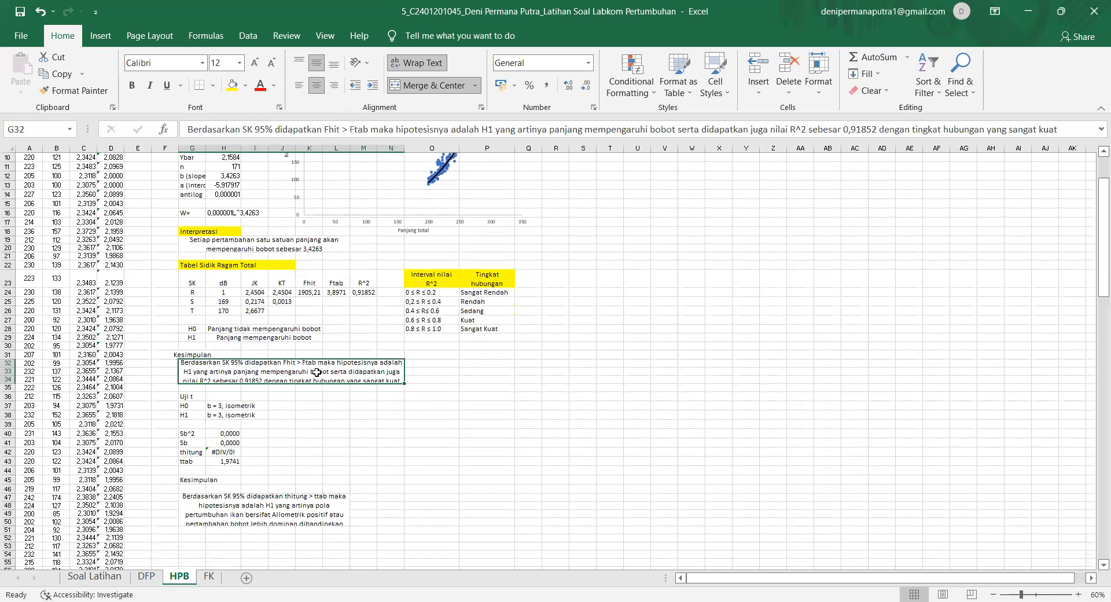
pyautogui.click(364, 293)
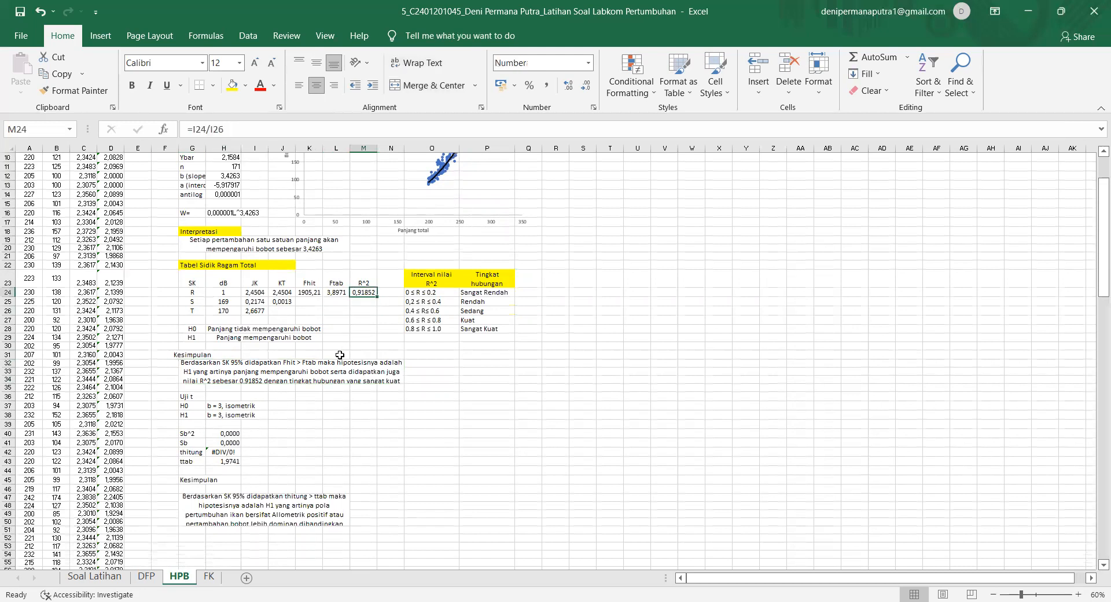
pyautogui.click(283, 385)
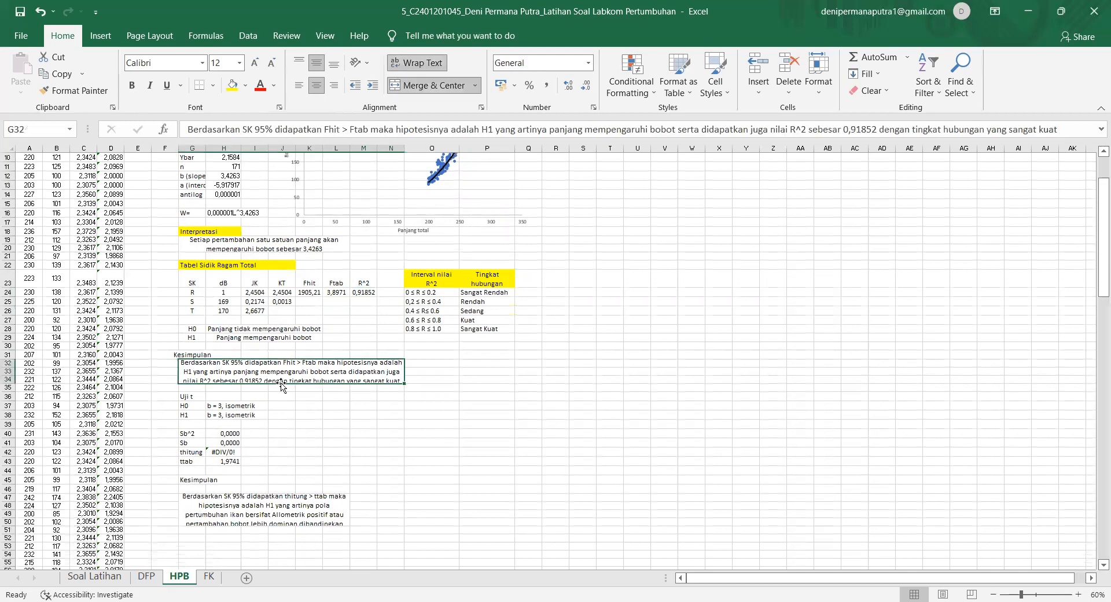
pyautogui.click(435, 328)
pyautogui.click(436, 320)
pyautogui.click(433, 338)
# - Fill the "Uji t" heading in cell G36 with yellow
pyautogui.scroll(-2, 214, 420)
pyautogui.click(191, 340)
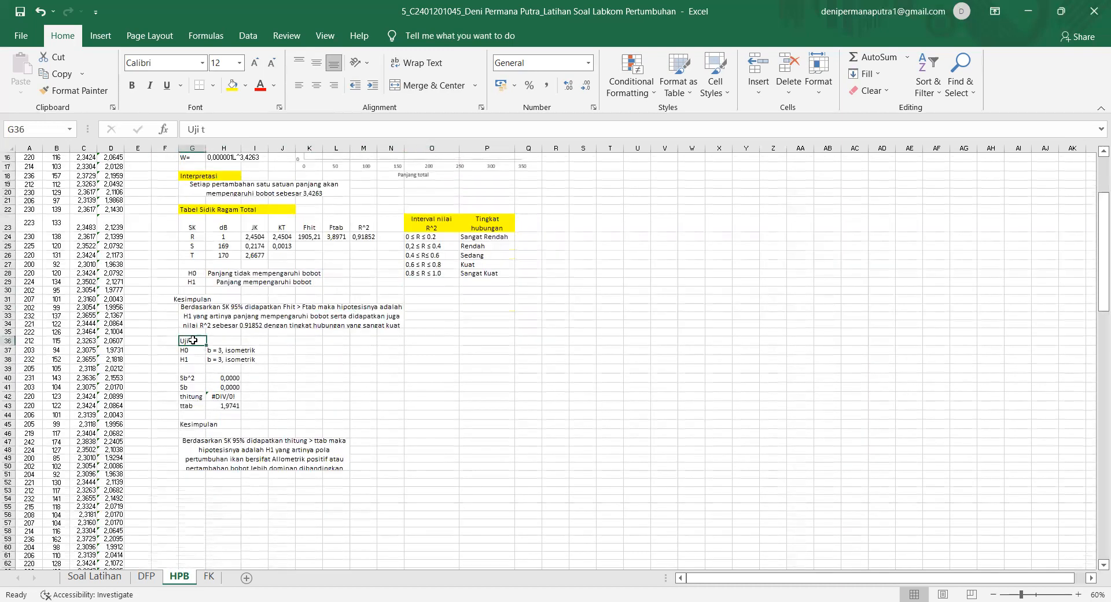
pyautogui.click(232, 85)
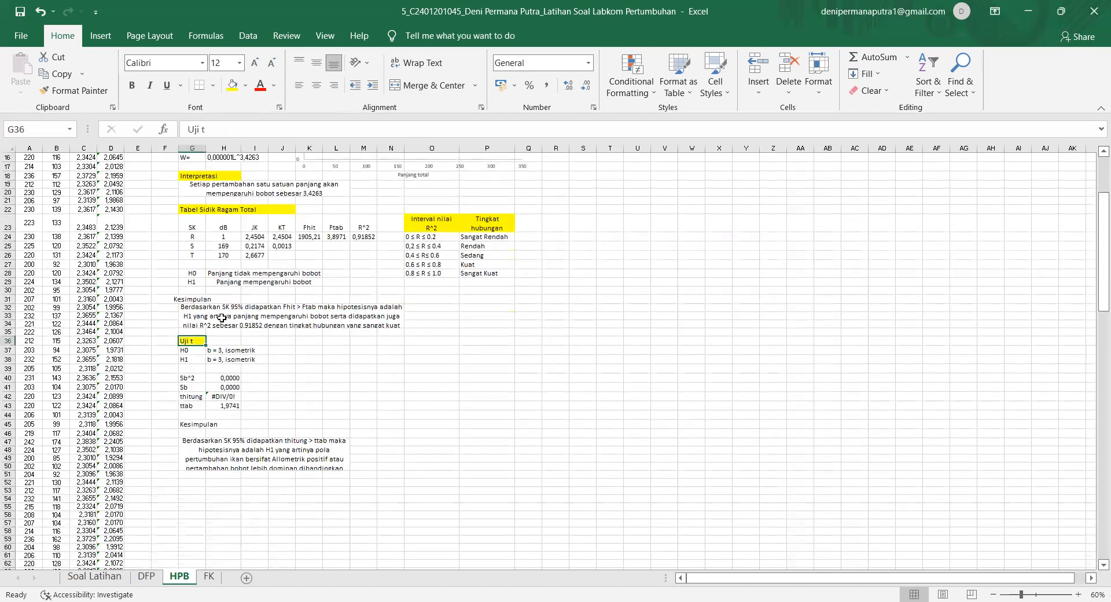
# - Review the H0 and H1 hypotheses of the t-test in rows 37 and 38
pyautogui.click(190, 352)
pyautogui.click(189, 359)
pyautogui.click(196, 351)
pyautogui.click(219, 352)
pyautogui.click(223, 361)
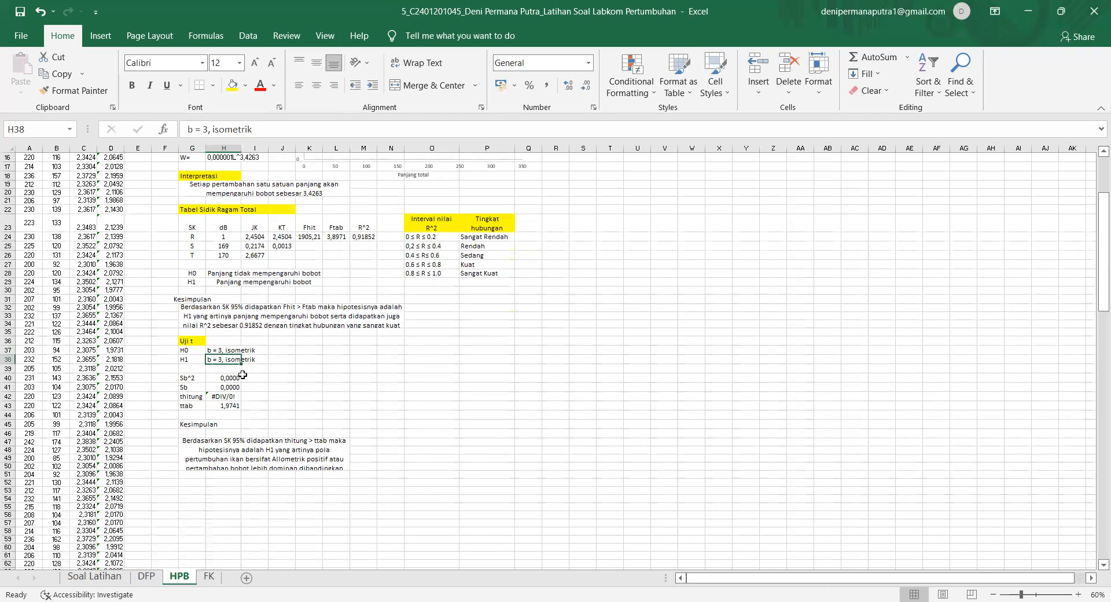
# - Inspect the Sb^2, Sb, thitung and ttab cells H40 to H43 and the t-test conclusion in G47
pyautogui.click(193, 377)
pyautogui.click(219, 378)
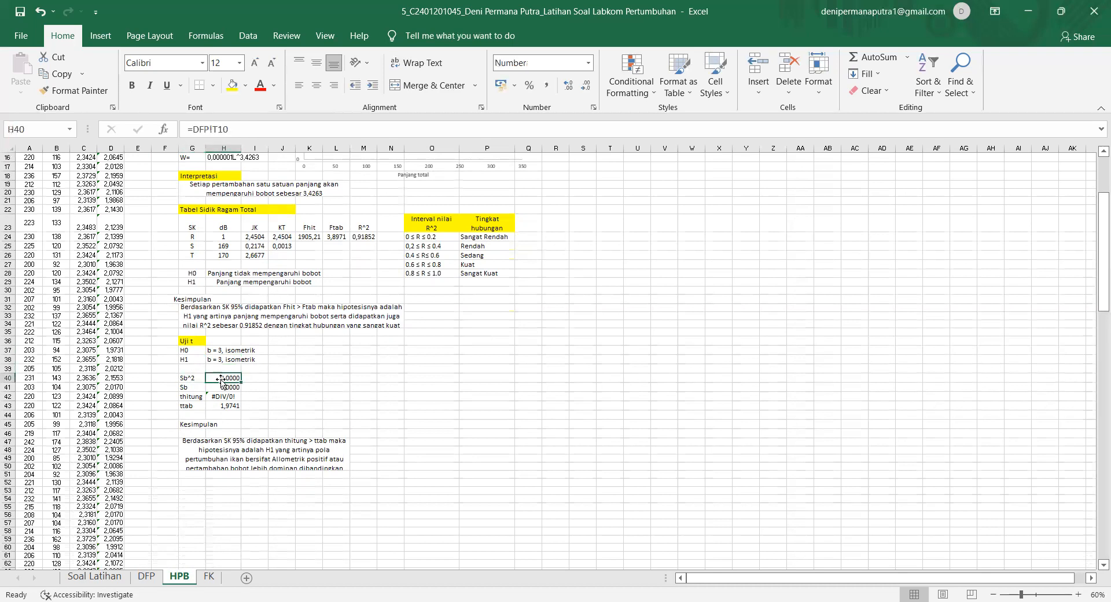
pyautogui.click(228, 386)
pyautogui.click(226, 396)
pyautogui.click(226, 405)
pyautogui.click(243, 412)
pyautogui.click(195, 447)
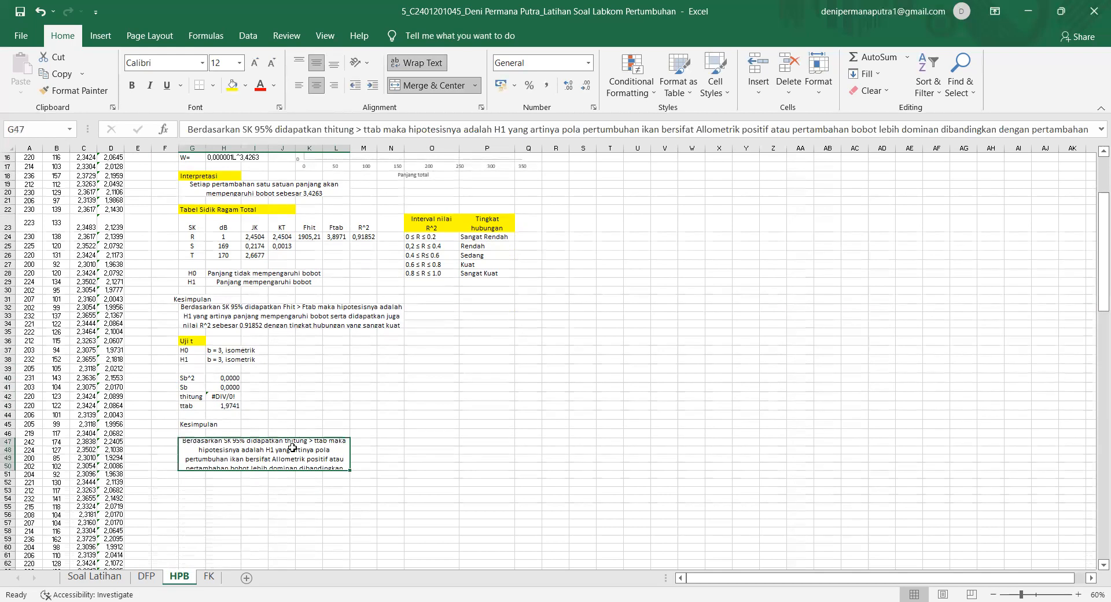
pyautogui.click(343, 405)
# - Select the length-weight chart and view the available scatter chart types without inserting one
pyautogui.scroll(4, 263, 506)
pyautogui.scroll(1, 263, 507)
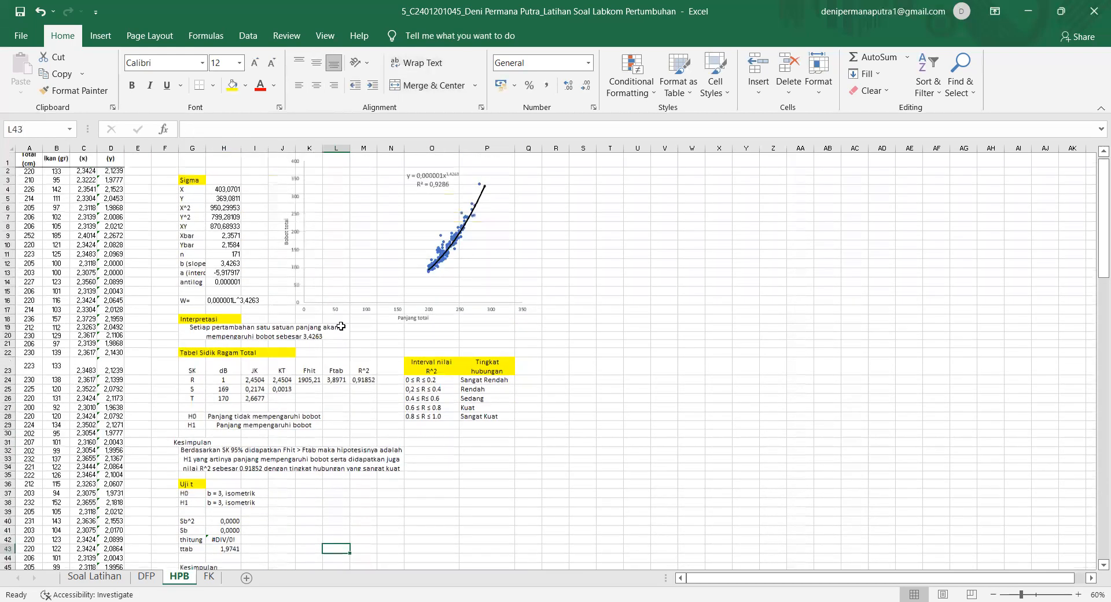
pyautogui.click(367, 255)
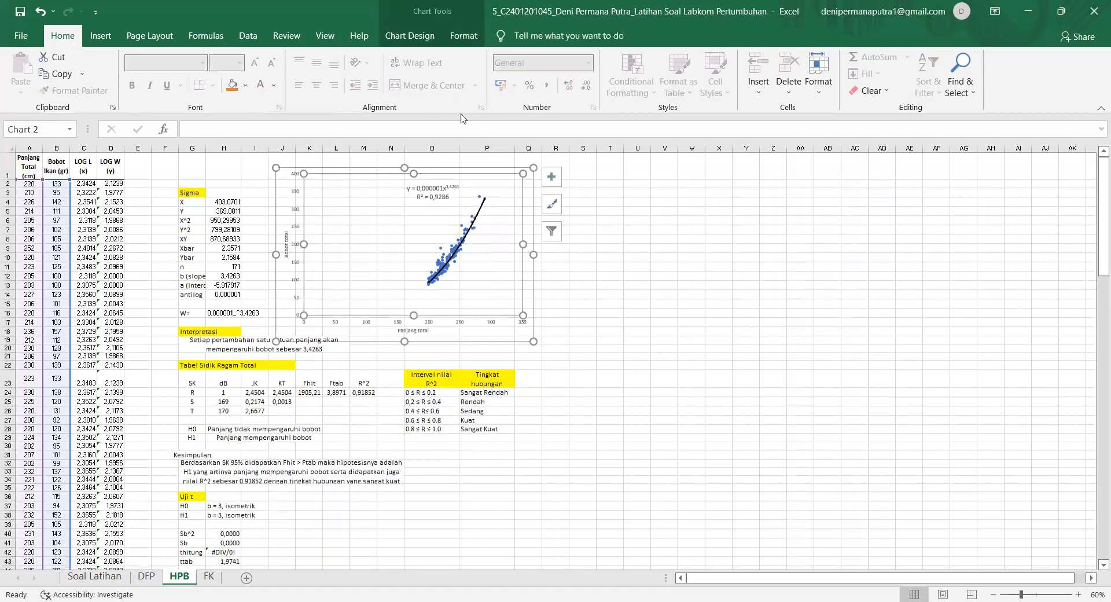
pyautogui.click(417, 39)
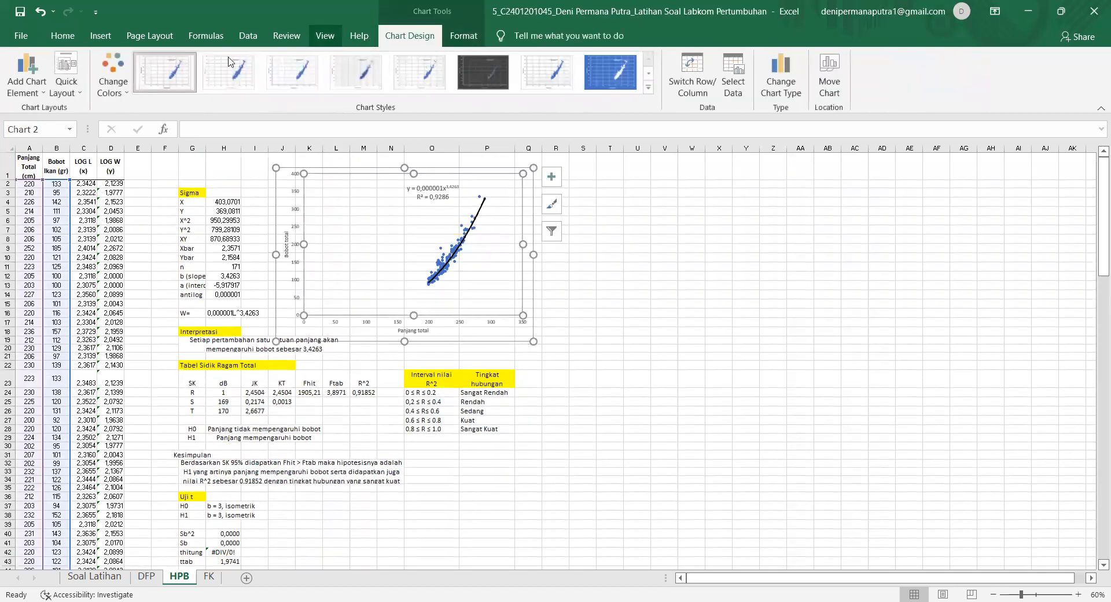
pyautogui.click(637, 284)
pyautogui.click(481, 323)
pyautogui.click(465, 285)
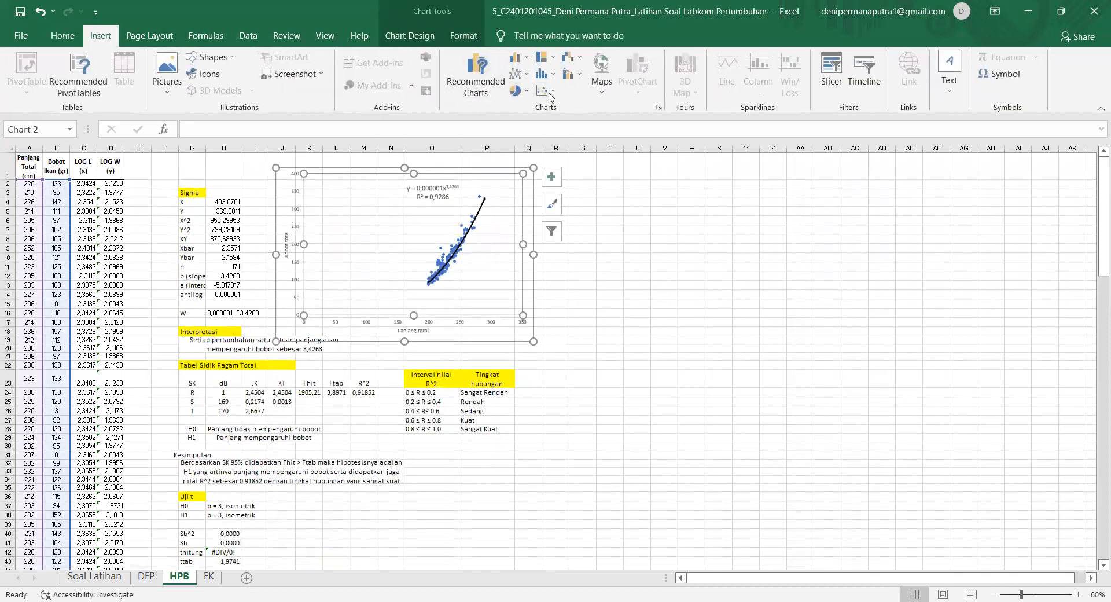
pyautogui.click(543, 90)
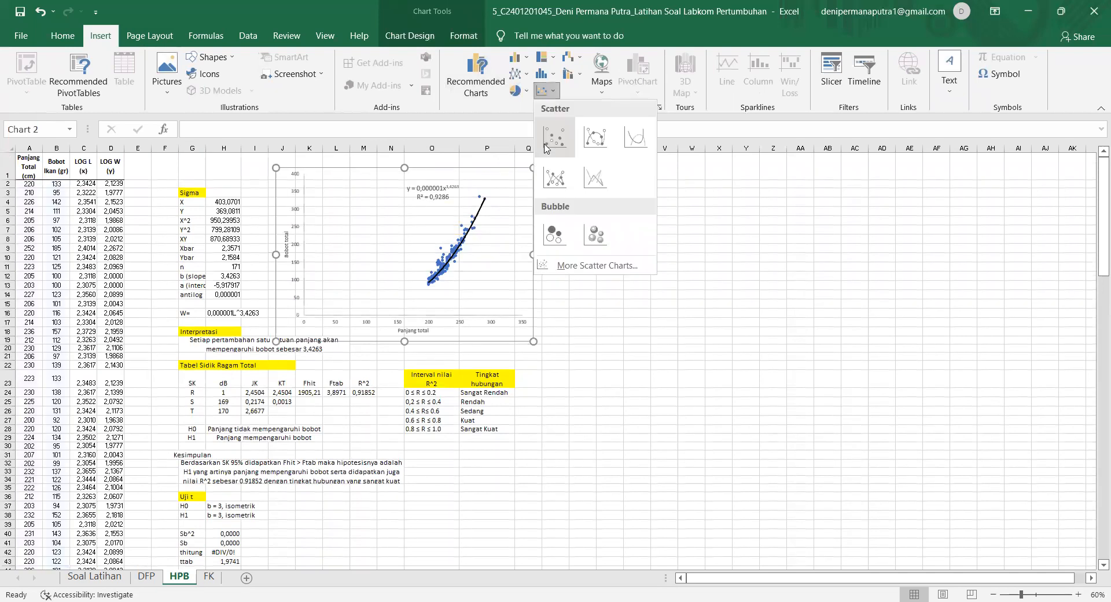
pyautogui.press('Escape')
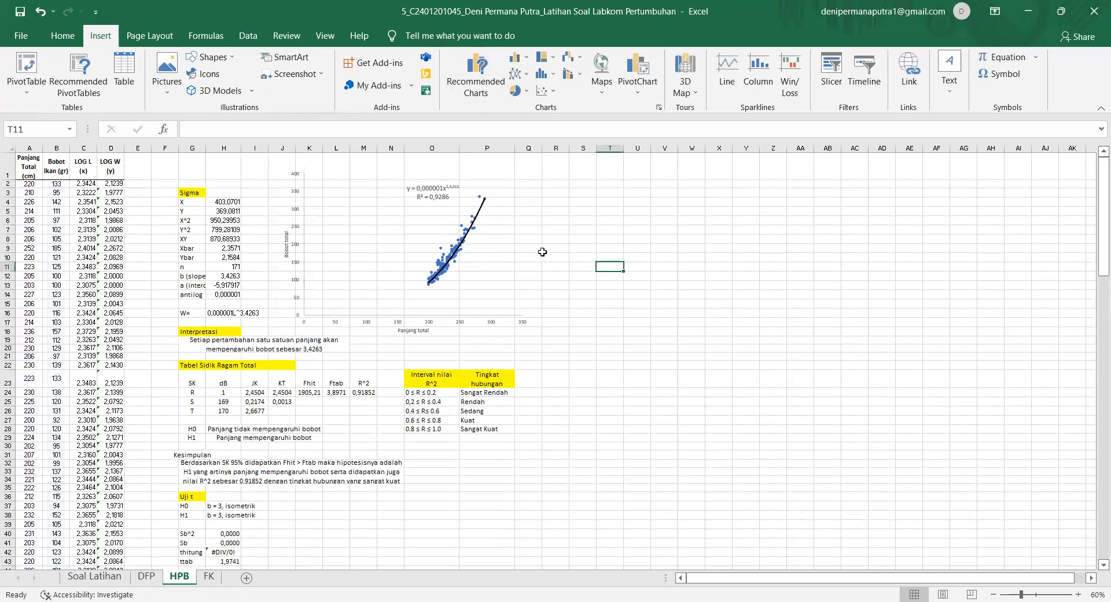
# - Examine the length-weight chart's data source, the form for adding a series, and the existing series formula
pyautogui.click(426, 255)
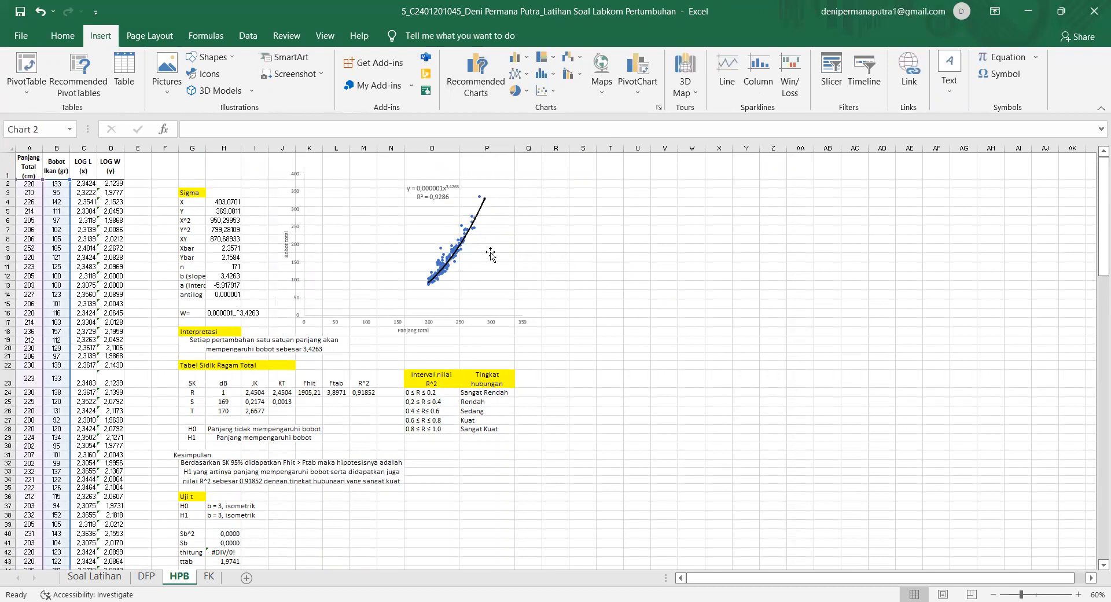
pyautogui.rightClick(506, 219)
pyautogui.click(538, 300)
pyautogui.click(620, 477)
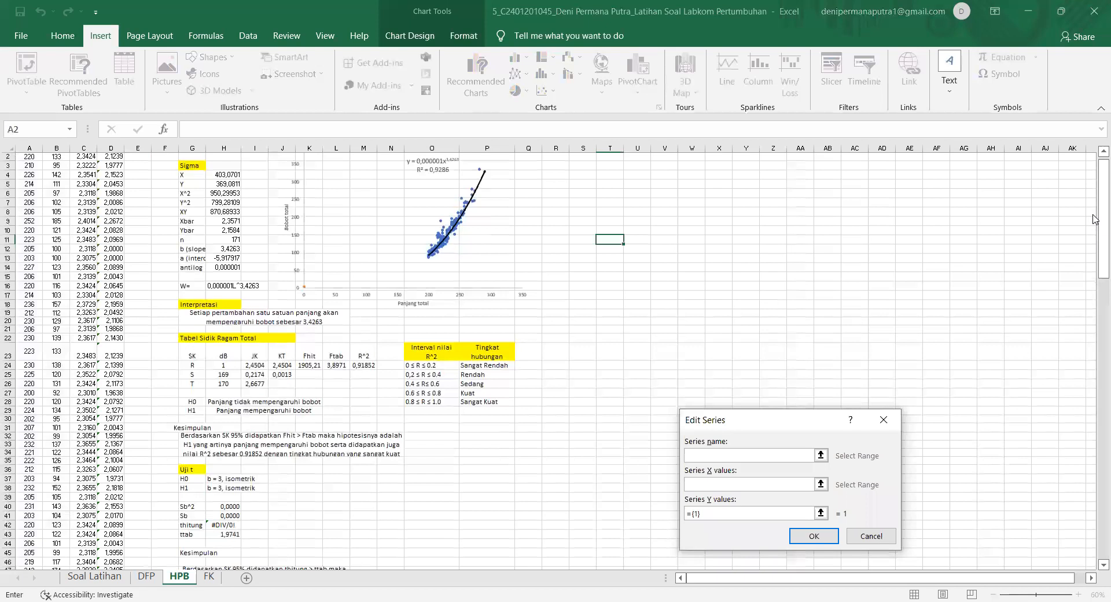
pyautogui.scroll(1, 1058, 246)
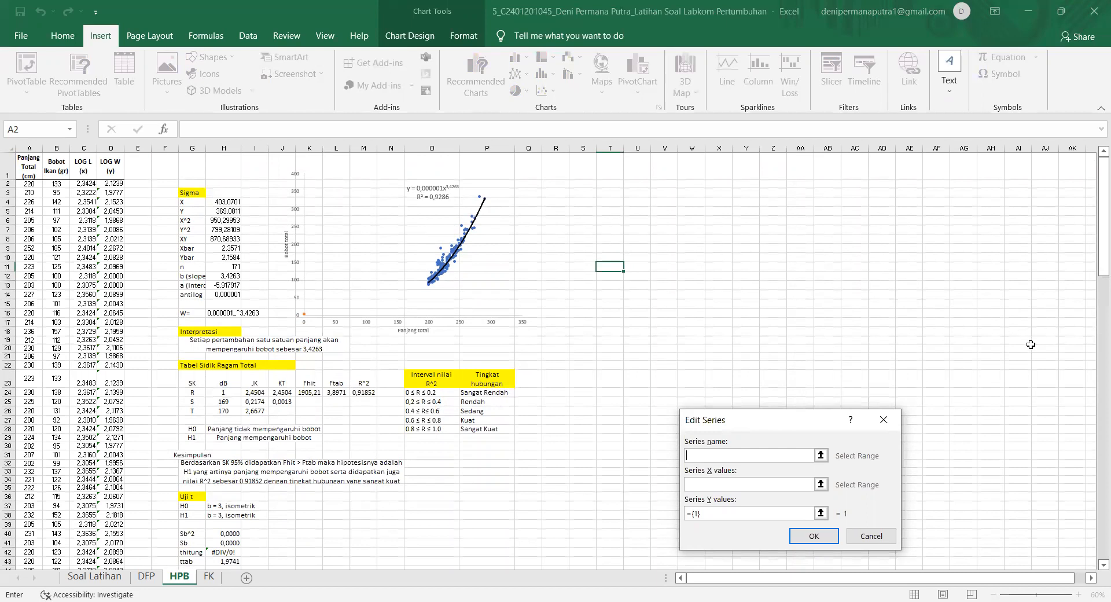
pyautogui.click(883, 420)
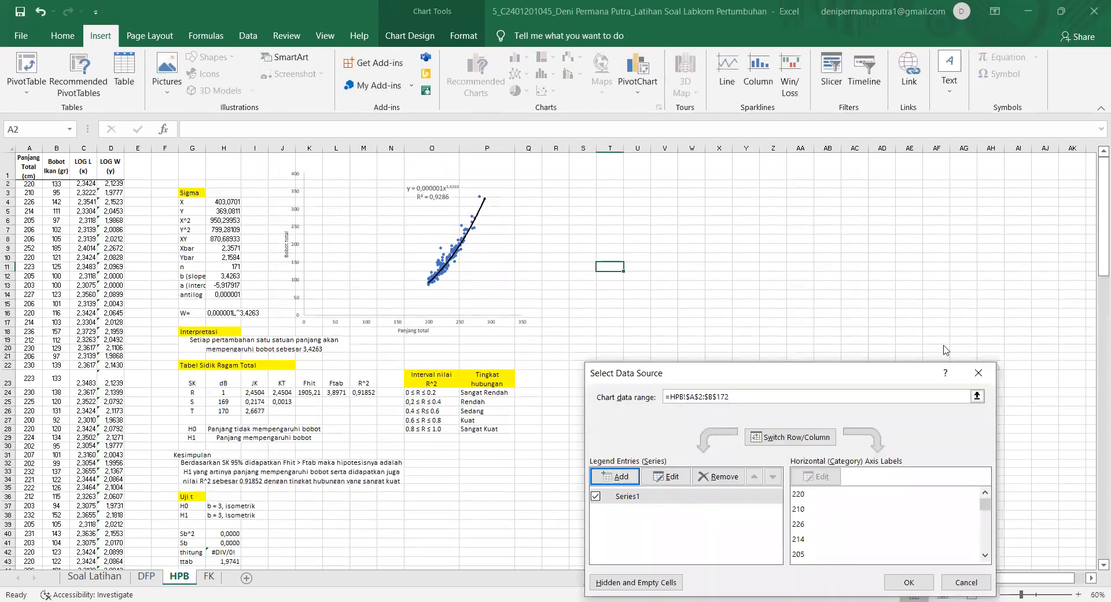
pyautogui.click(976, 369)
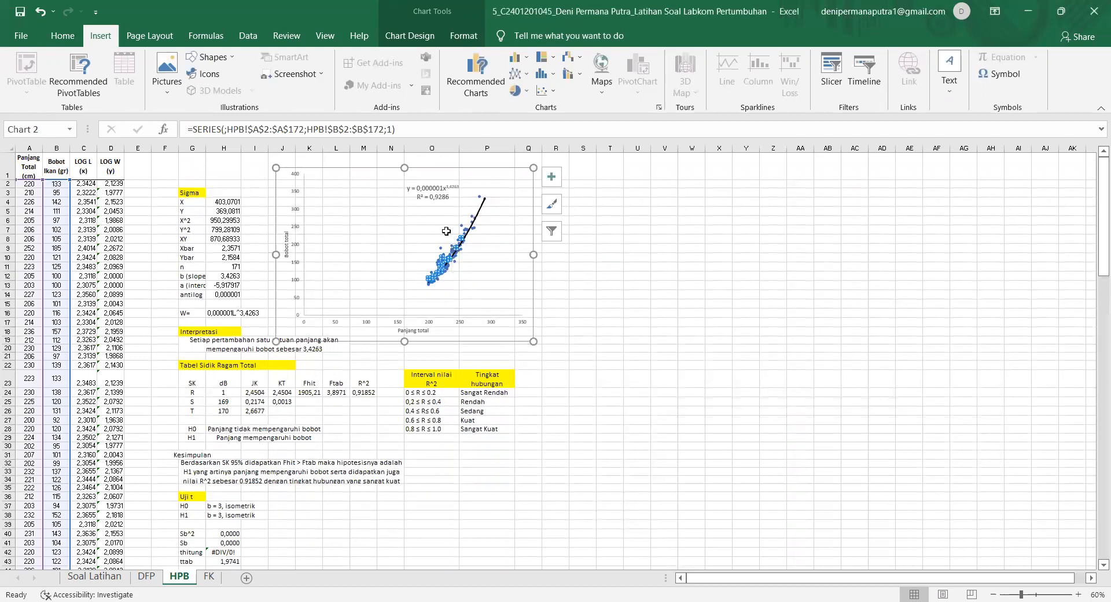
pyautogui.click(350, 129)
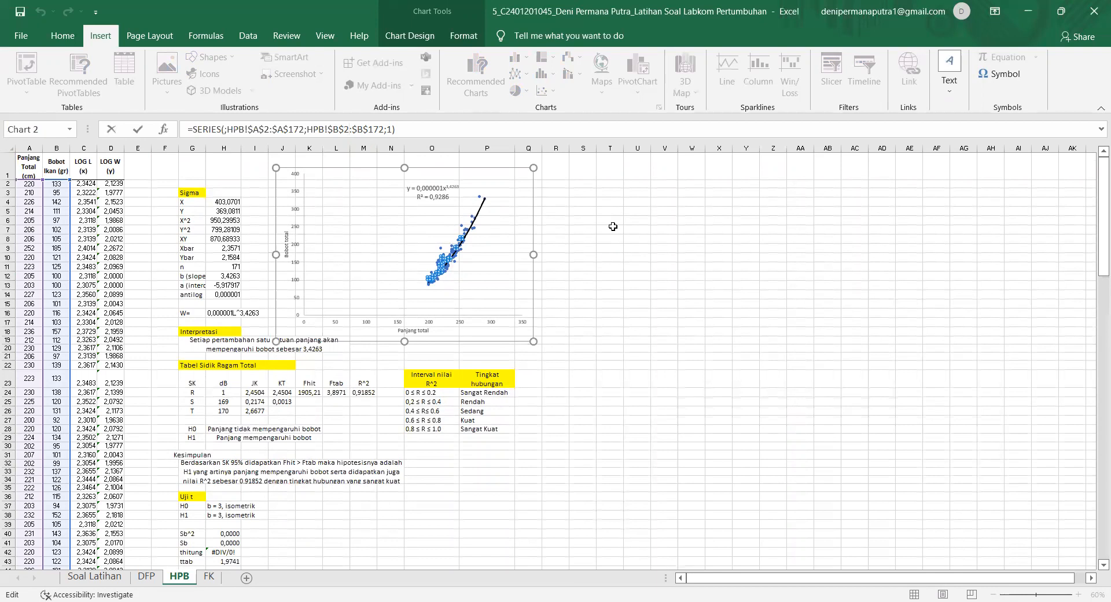
pyautogui.click(593, 213)
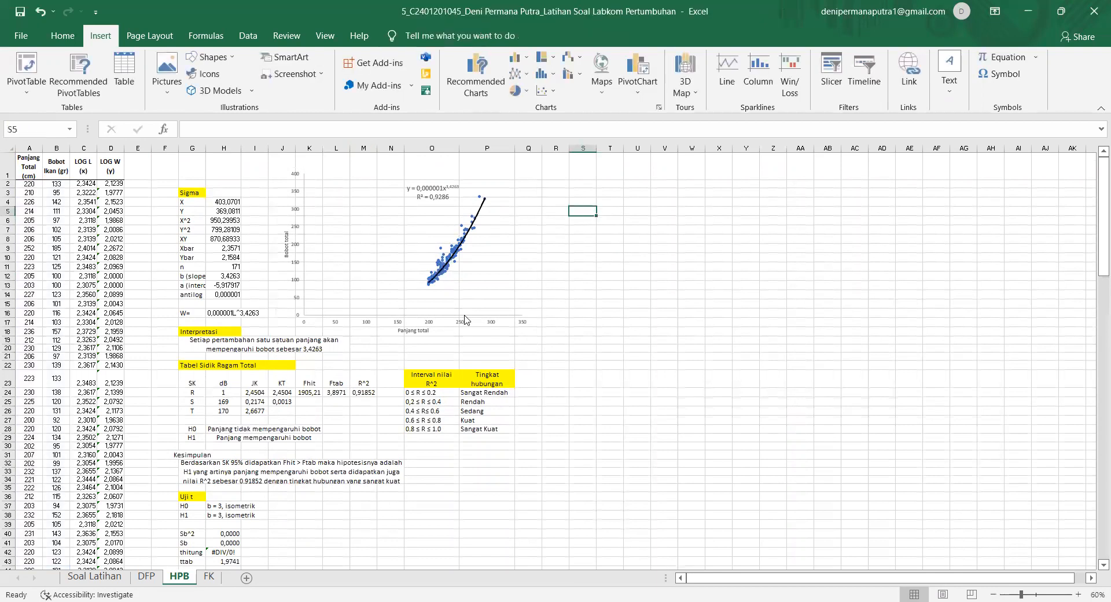
# - Add another trendline to the length-weight chart and set its type to Power
pyautogui.click(474, 282)
pyautogui.click(552, 176)
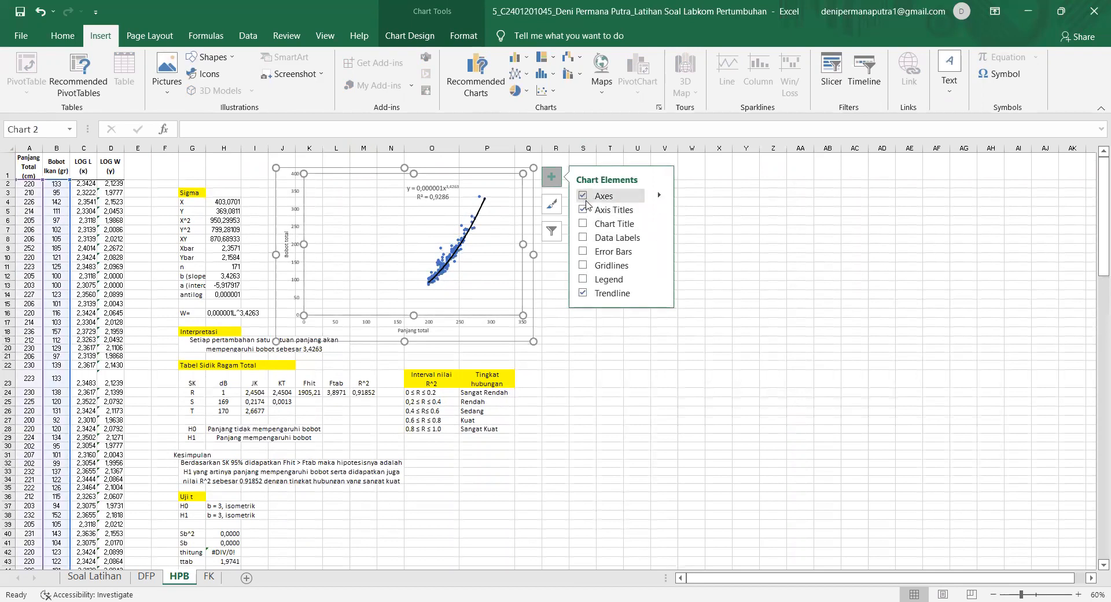
pyautogui.click(660, 294)
pyautogui.click(723, 369)
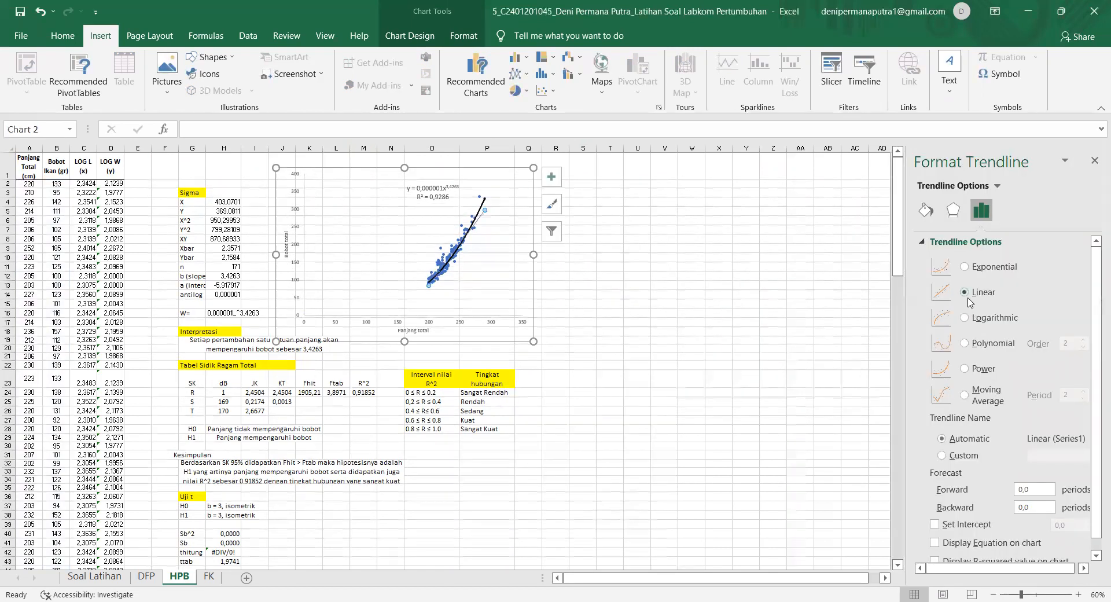
pyautogui.click(967, 372)
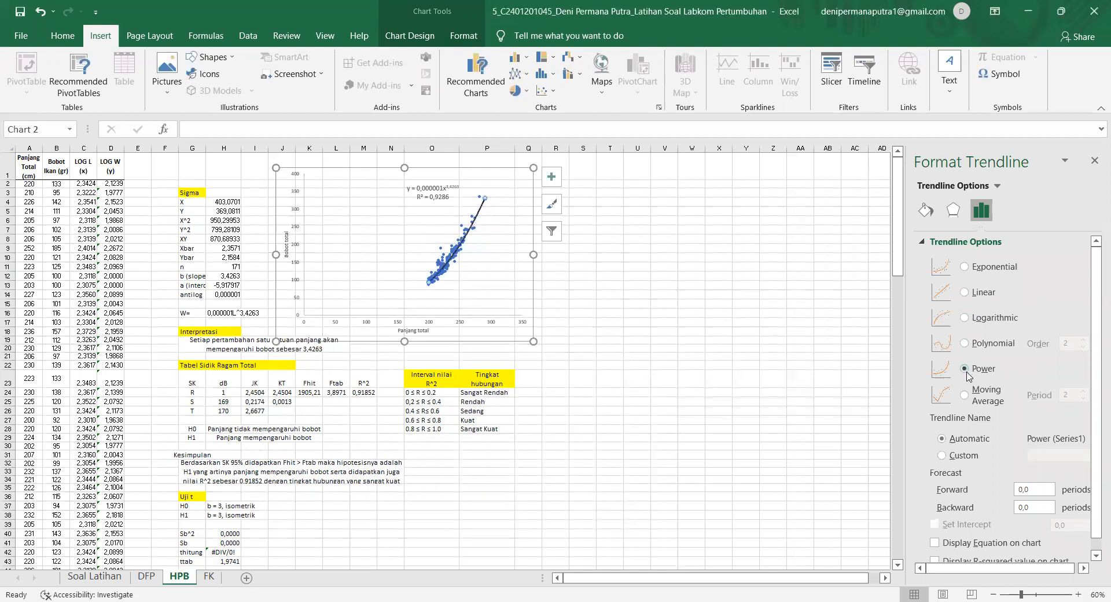
# - View the trendline's equation and R-squared display options and its effects and line settings, then close the formatting options
pyautogui.scroll(-1, 968, 376)
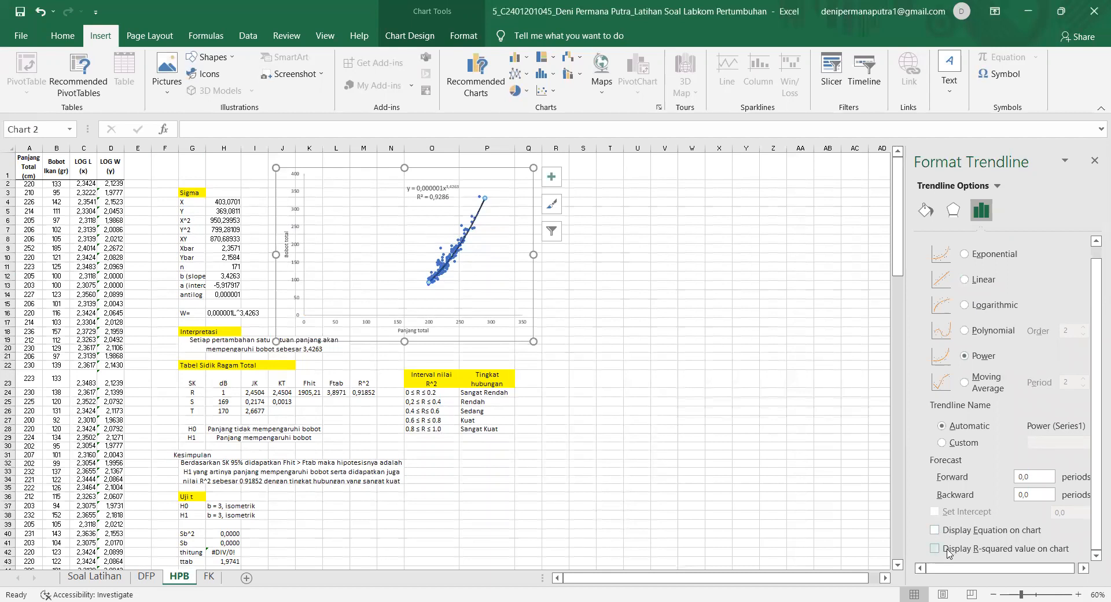
pyautogui.click(953, 210)
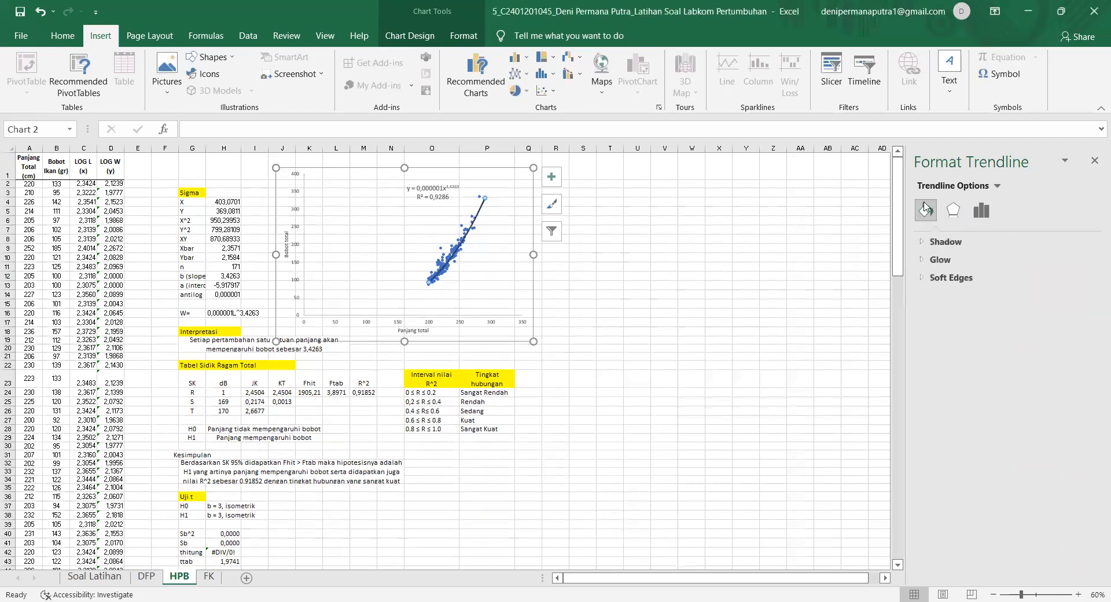
pyautogui.click(932, 209)
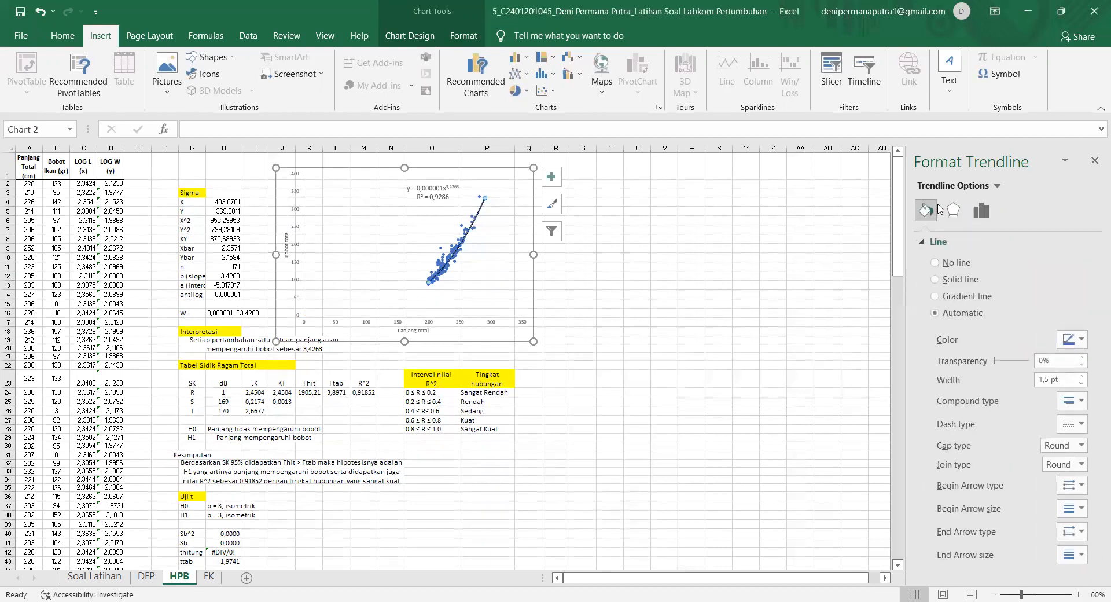
pyautogui.click(1094, 166)
pyautogui.click(712, 211)
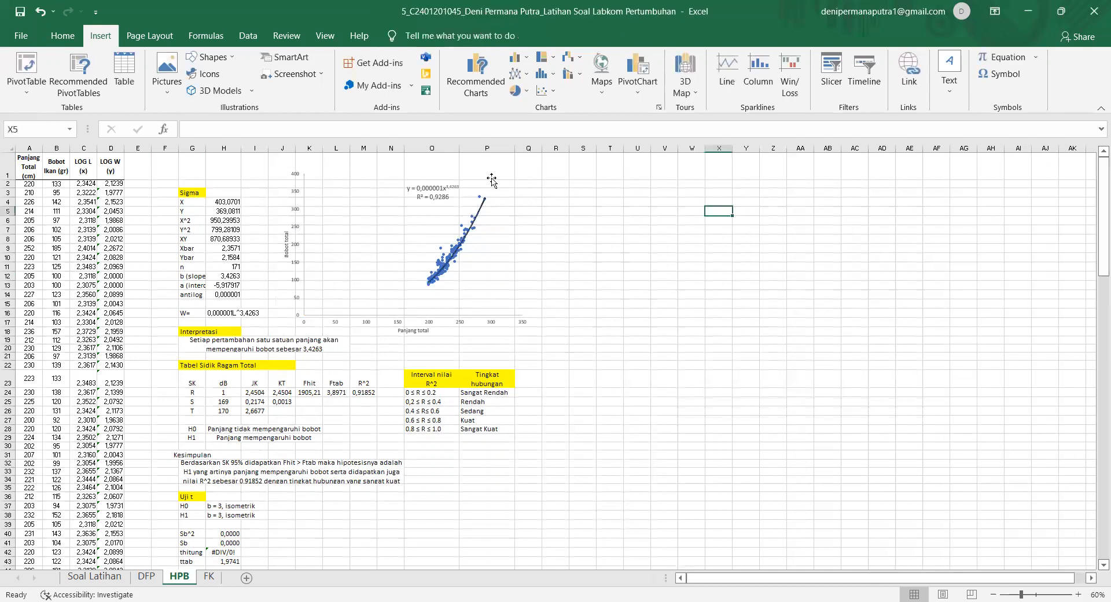
pyautogui.click(474, 177)
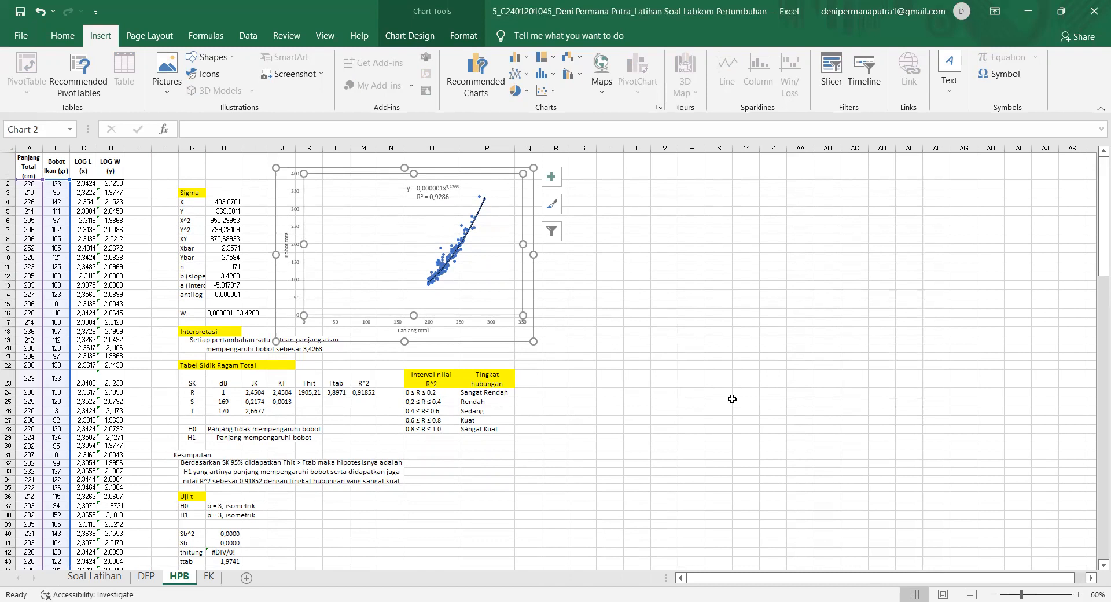
pyautogui.press('Escape')
# - Switch from the HPB sheet to the FK sheet to view its condition factor data
pyautogui.scroll(-3, 408, 519)
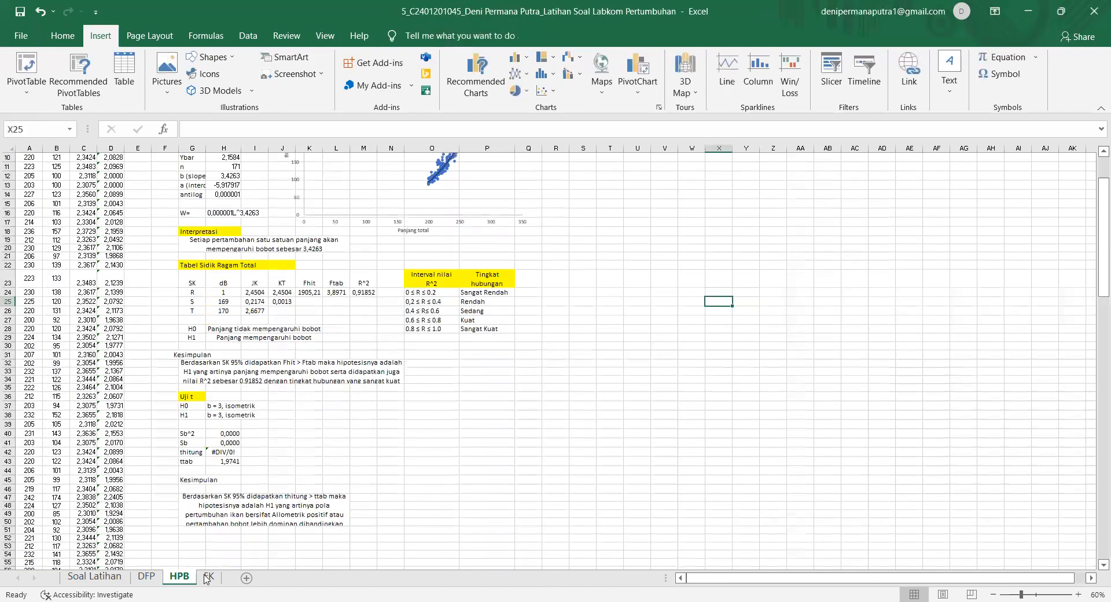
pyautogui.click(209, 576)
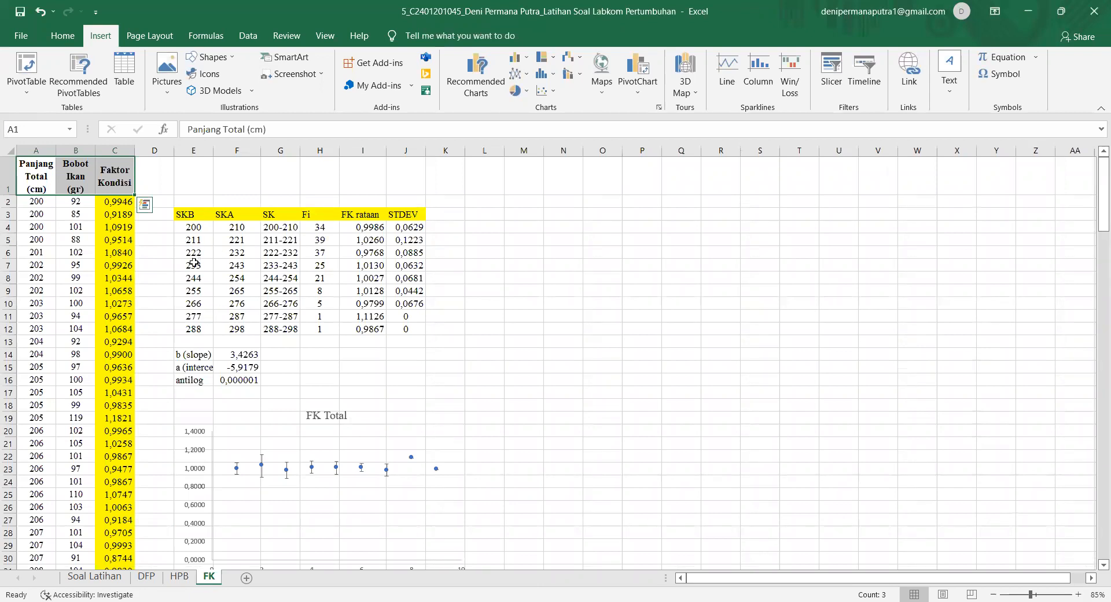
pyautogui.click(149, 260)
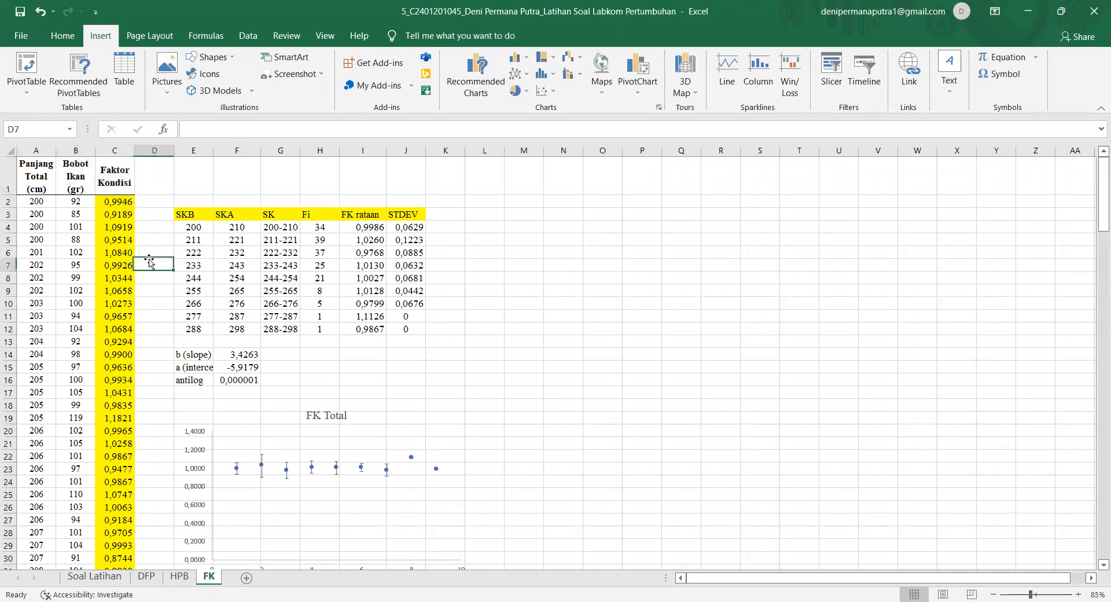
# - Examine the FK sheet's length class table, covering the SKB, SKA, SK, Fi and FK rataan columns
pyautogui.click(193, 213)
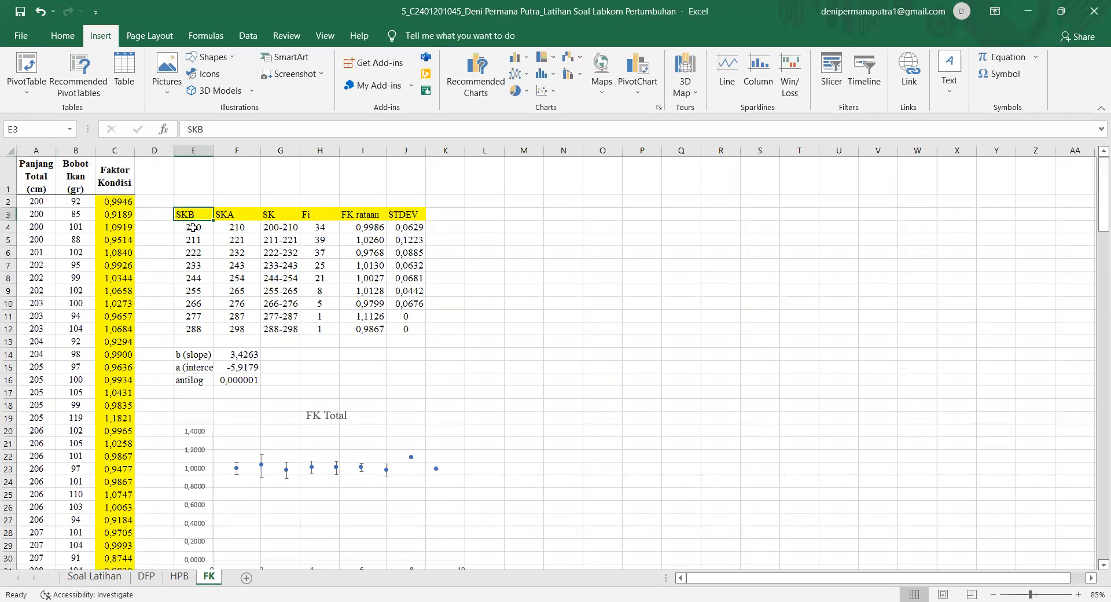
pyautogui.click(231, 229)
pyautogui.click(188, 243)
pyautogui.click(232, 243)
pyautogui.click(289, 253)
pyautogui.click(380, 252)
pyautogui.click(377, 228)
pyautogui.click(364, 243)
pyautogui.click(307, 230)
pyautogui.click(278, 230)
pyautogui.click(276, 248)
pyautogui.click(272, 275)
# - Examine the slope, intercept and antilog values listed below the class table
pyautogui.click(193, 359)
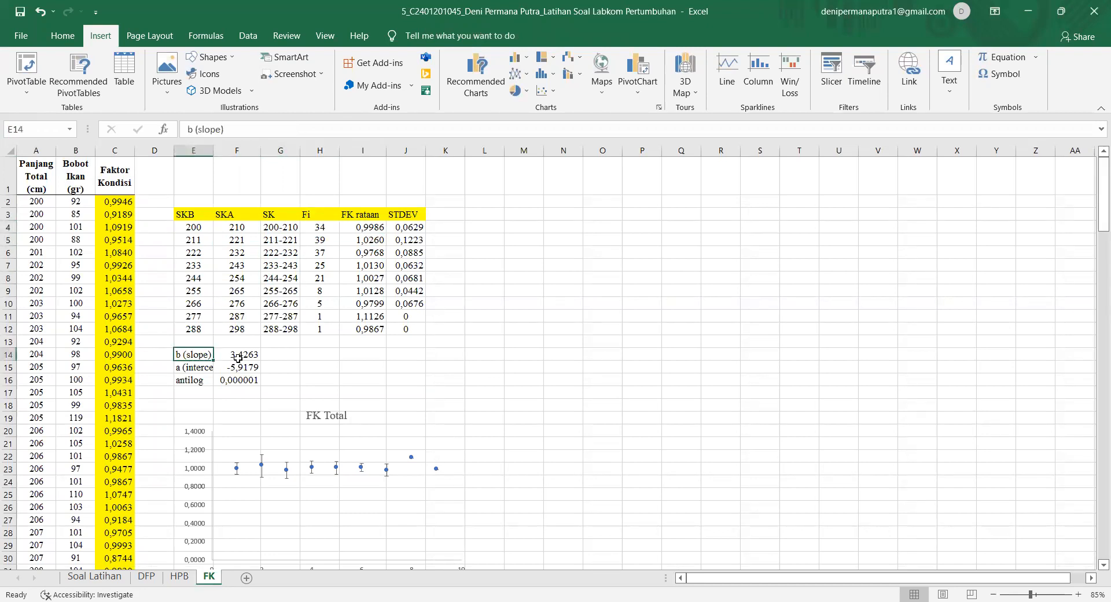
pyautogui.click(241, 357)
pyautogui.click(245, 368)
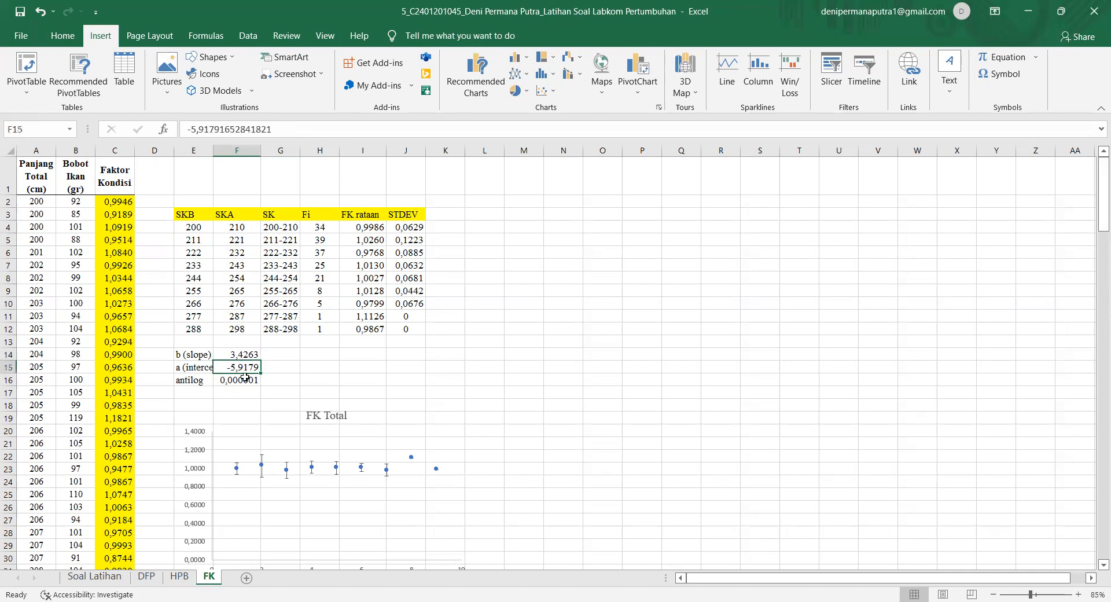
pyautogui.click(245, 382)
pyautogui.scroll(-3, 249, 389)
pyautogui.scroll(3, 255, 391)
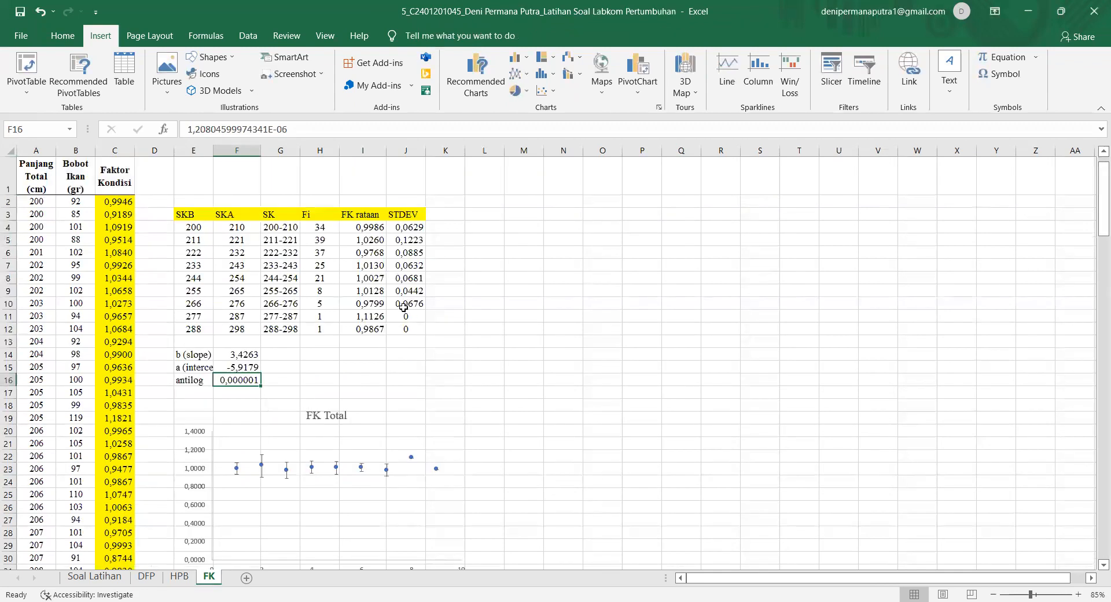
# - Inspect the STDEV formula of the 200-210 length class and the condition factor range it references
pyautogui.click(186, 198)
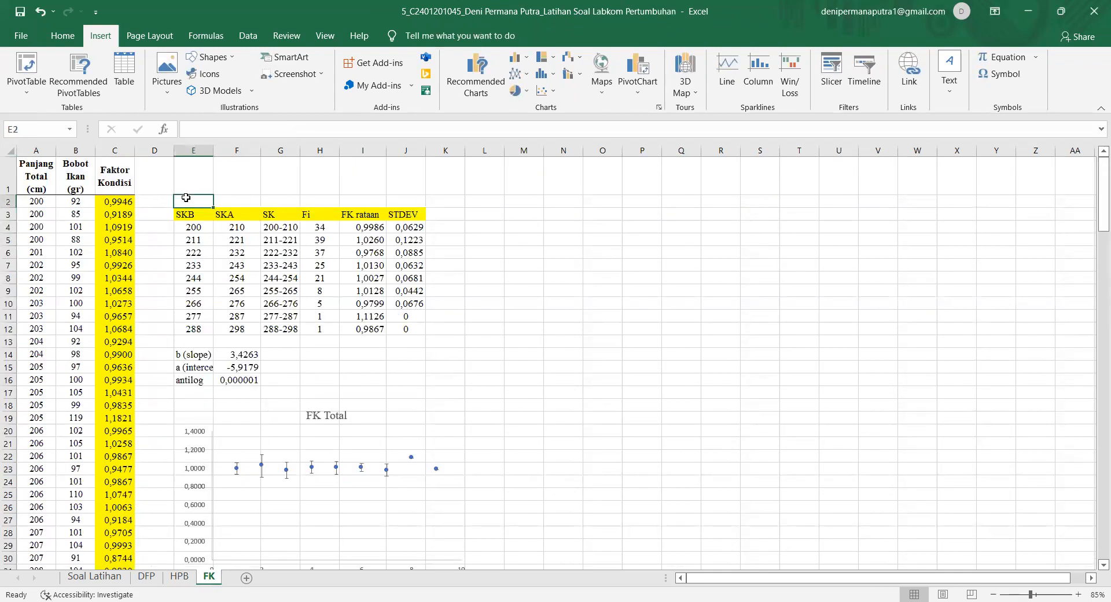
pyautogui.click(420, 229)
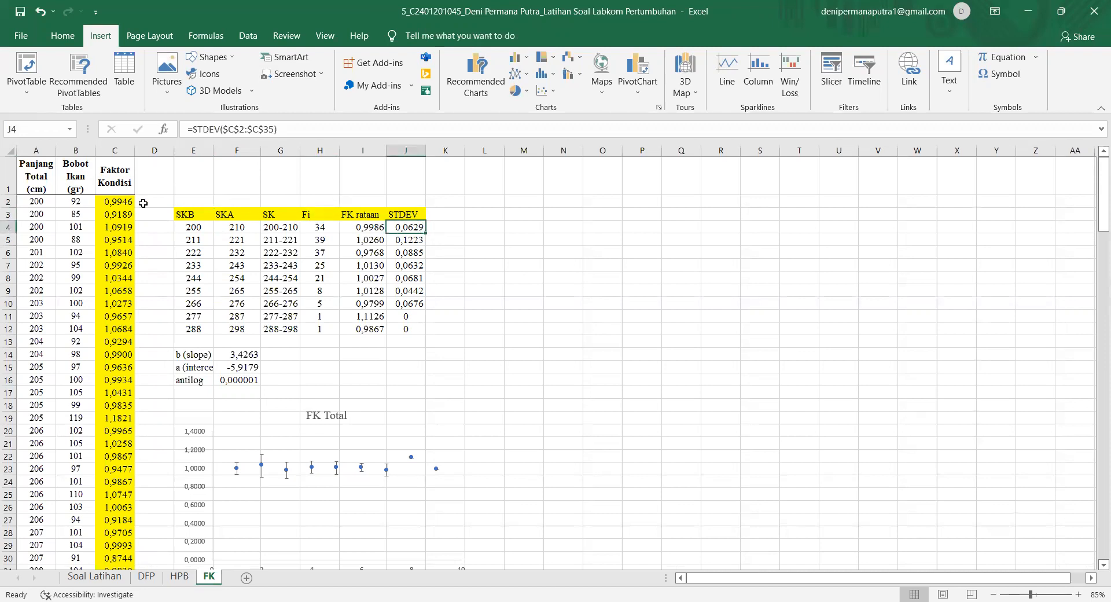
pyautogui.click(296, 124)
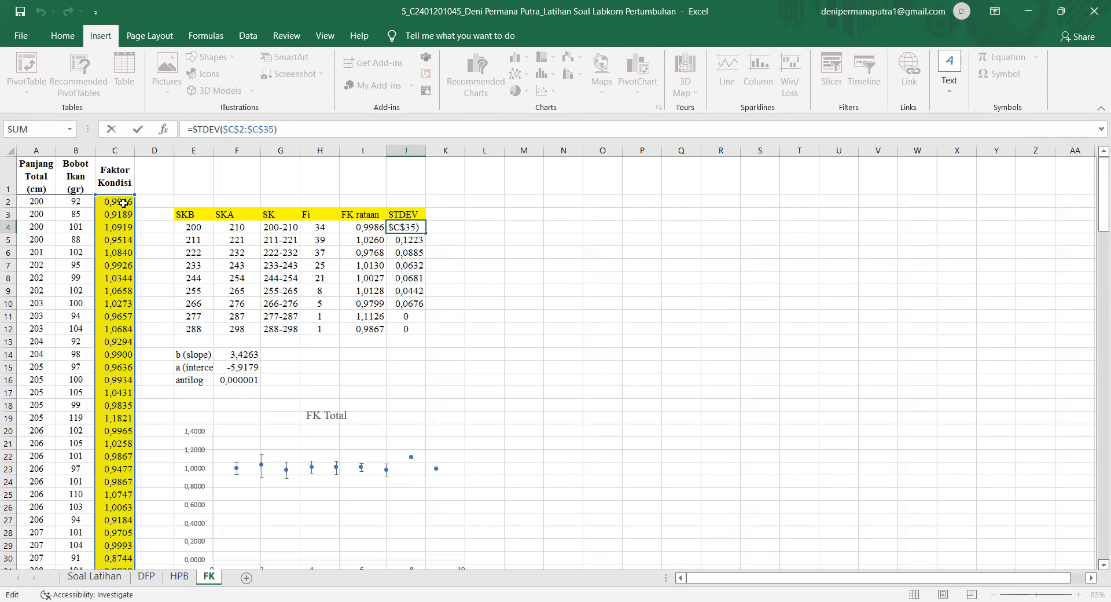
pyautogui.press('Return')
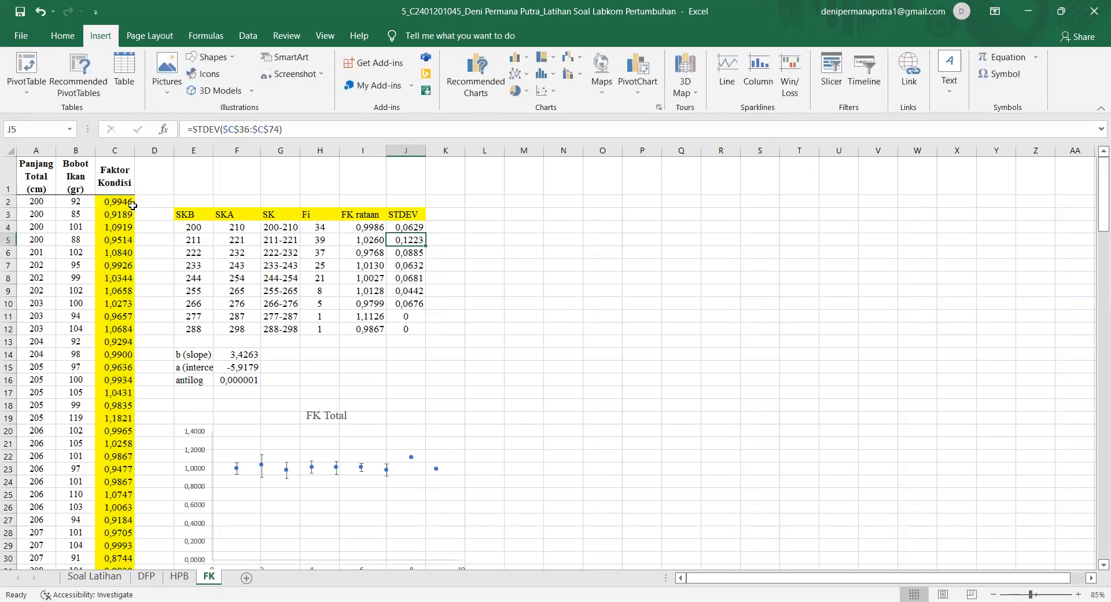
# - Inspect the formula in the first Faktor Kondisi cell and the cells it references, and look over the column
pyautogui.click(132, 206)
pyautogui.click(296, 129)
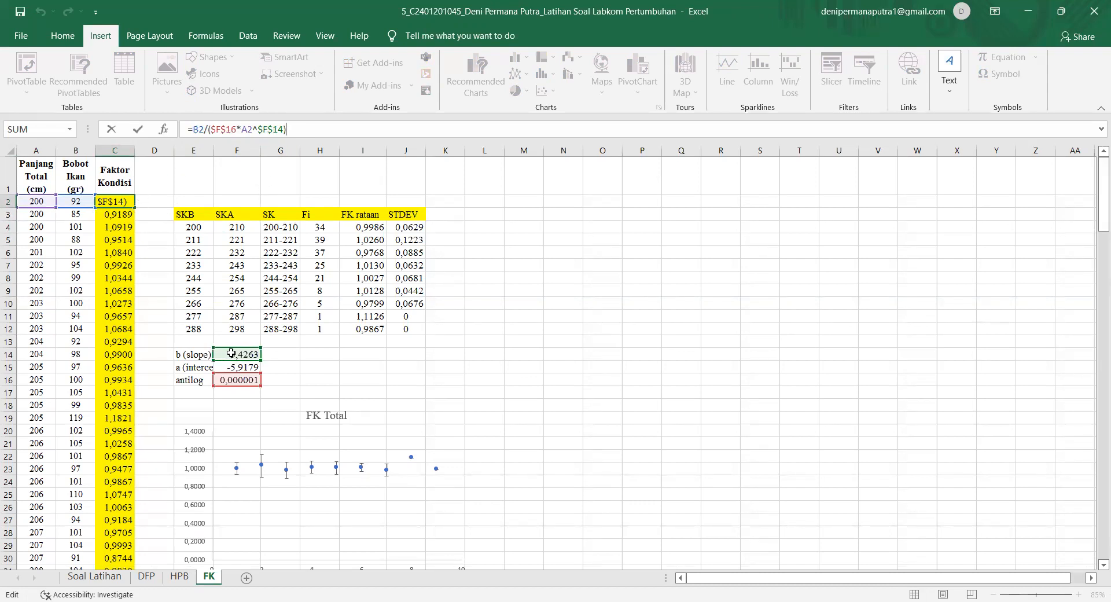
pyautogui.click(151, 220)
pyautogui.click(119, 200)
pyautogui.scroll(-5, 139, 316)
pyautogui.scroll(5, 138, 317)
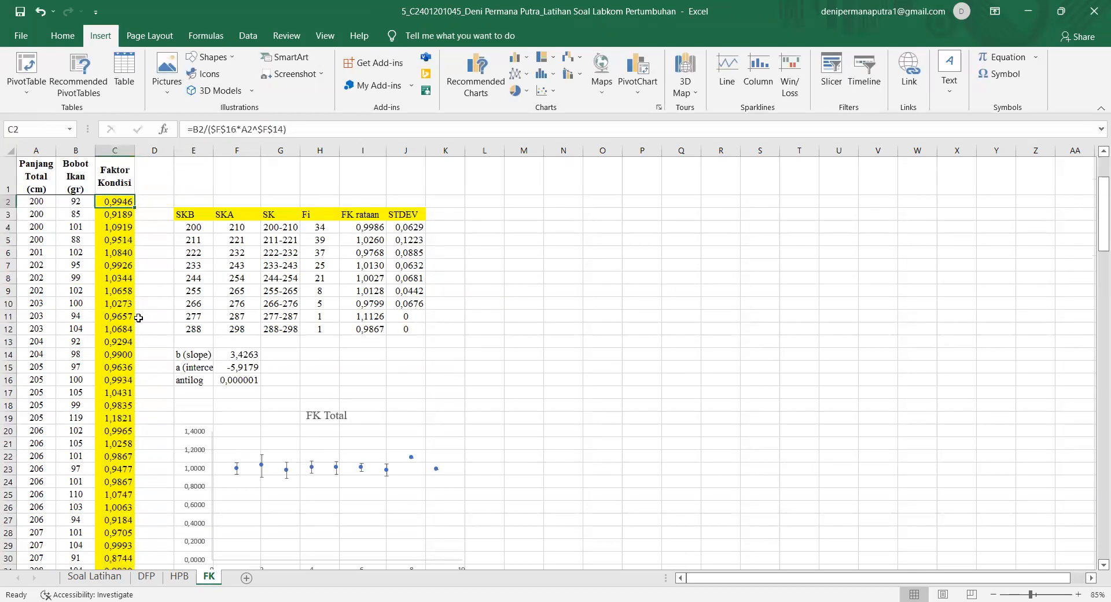
# - Review the standard deviation and mean condition factor formulas of the 200-210 length class
pyautogui.click(412, 226)
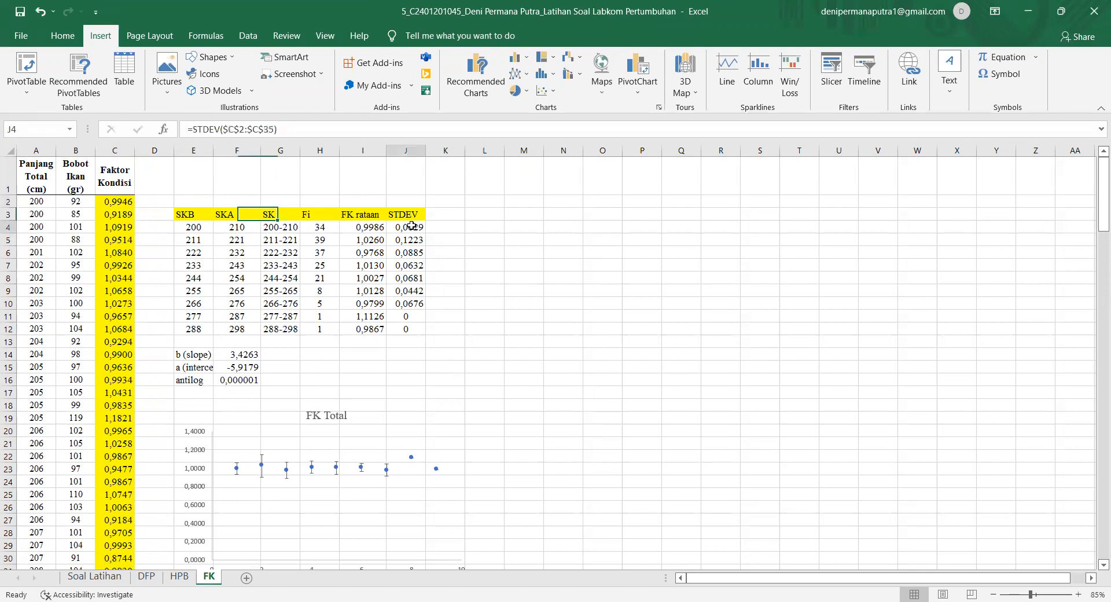
pyautogui.click(281, 128)
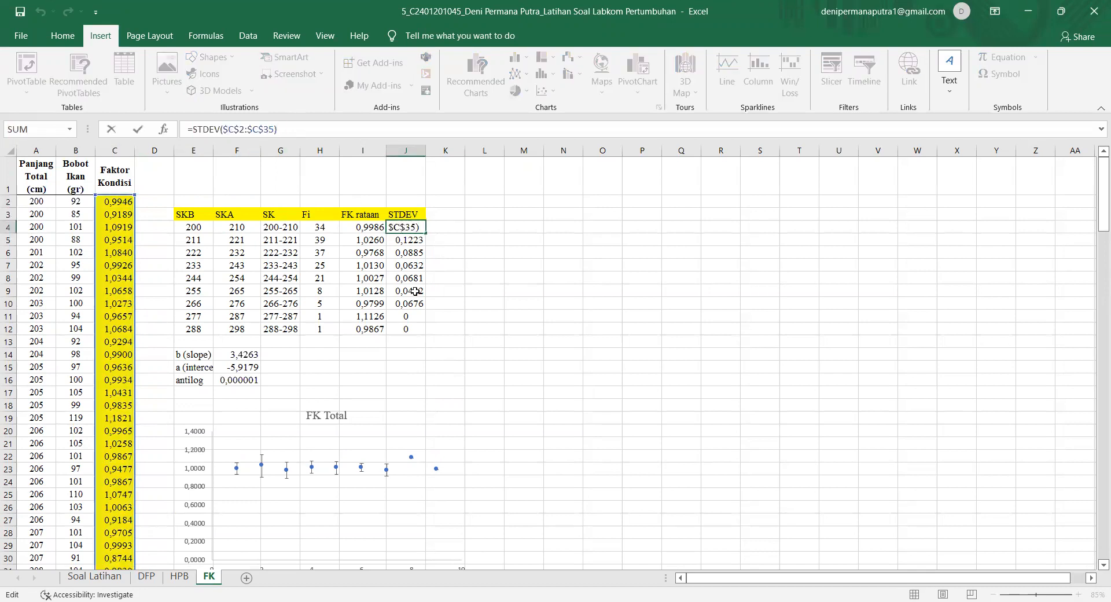
pyautogui.press('Return')
pyautogui.click(411, 320)
pyautogui.click(373, 279)
pyautogui.click(367, 261)
pyautogui.click(368, 231)
pyautogui.click(317, 132)
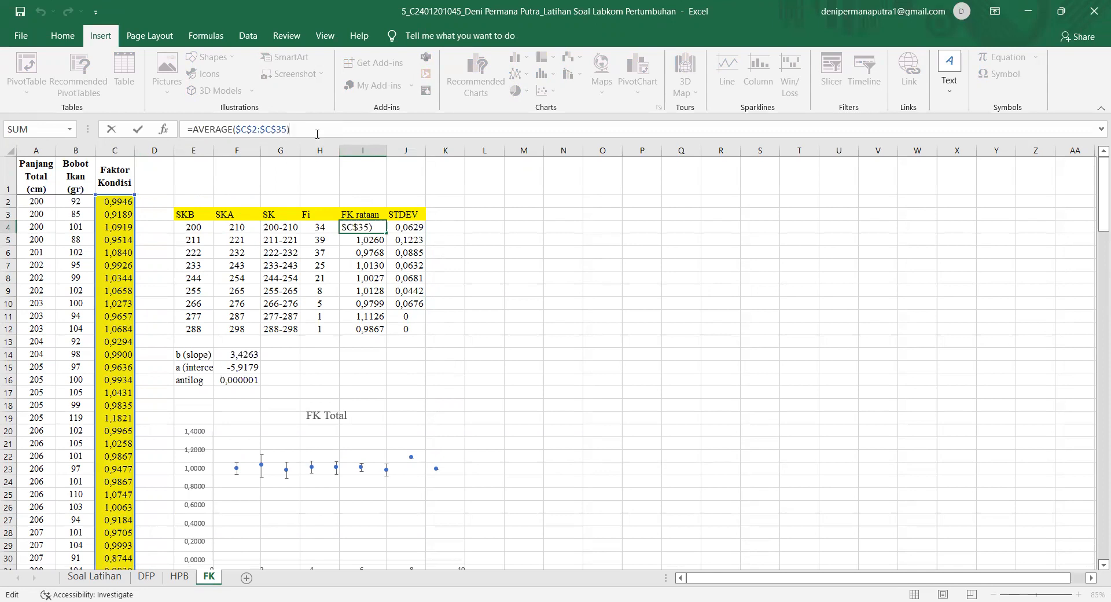
pyautogui.press('Return')
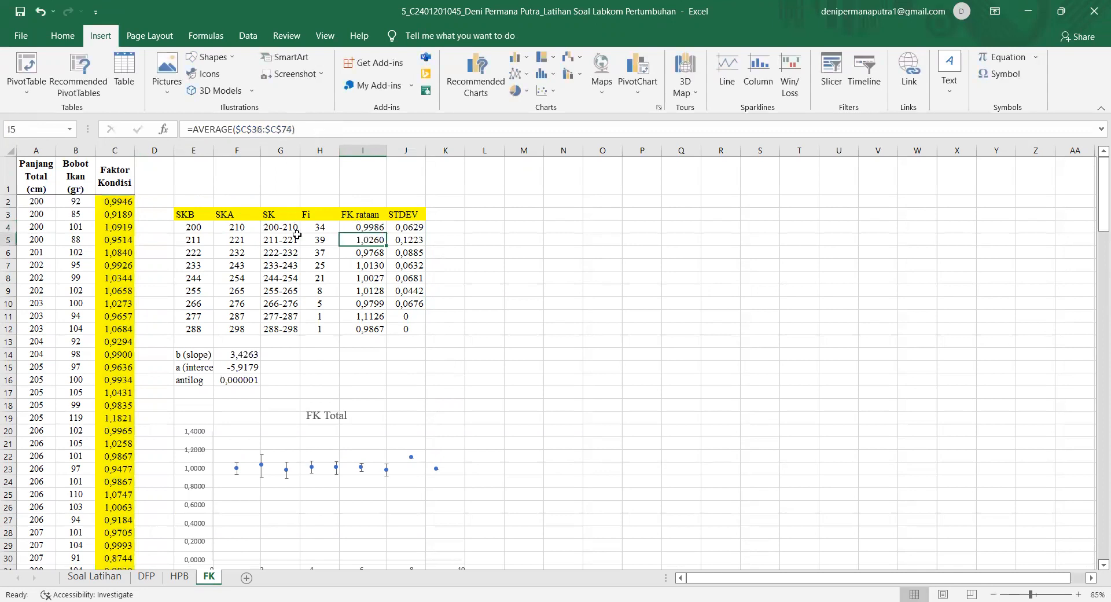
# - Review the slope, intercept and antilog inputs used for the condition factor once more
pyautogui.click(321, 252)
pyautogui.click(239, 367)
pyautogui.click(238, 354)
pyautogui.click(239, 367)
pyautogui.click(239, 380)
pyautogui.click(242, 355)
pyautogui.click(239, 367)
pyautogui.click(240, 392)
# - Look over the existing FK Total chart and its source ranges in the class table
pyautogui.scroll(-6, 429, 425)
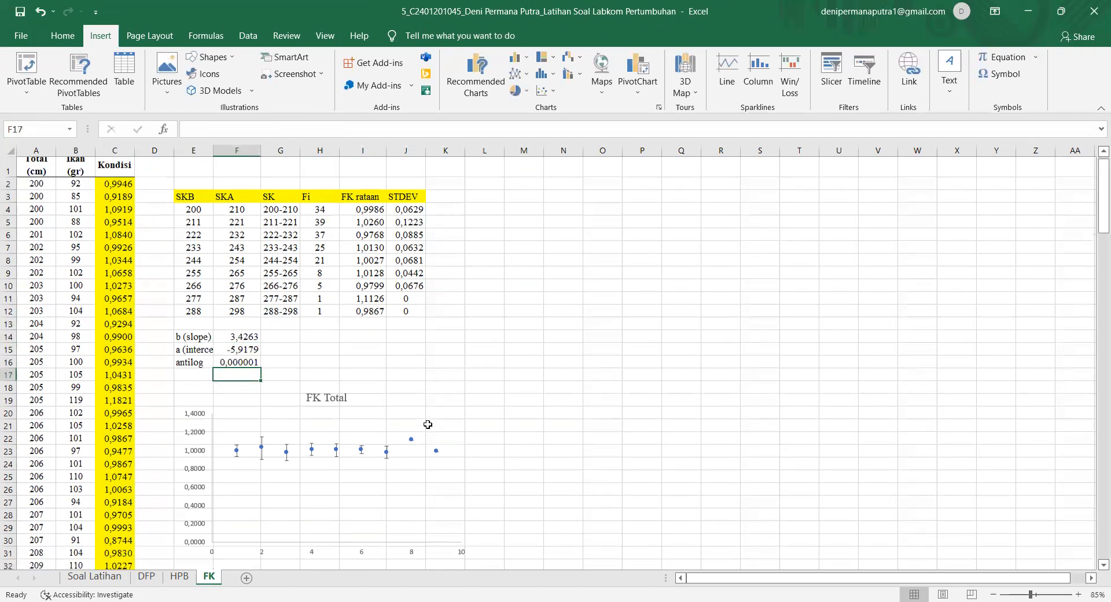
pyautogui.scroll(3, 575, 324)
pyautogui.click(404, 263)
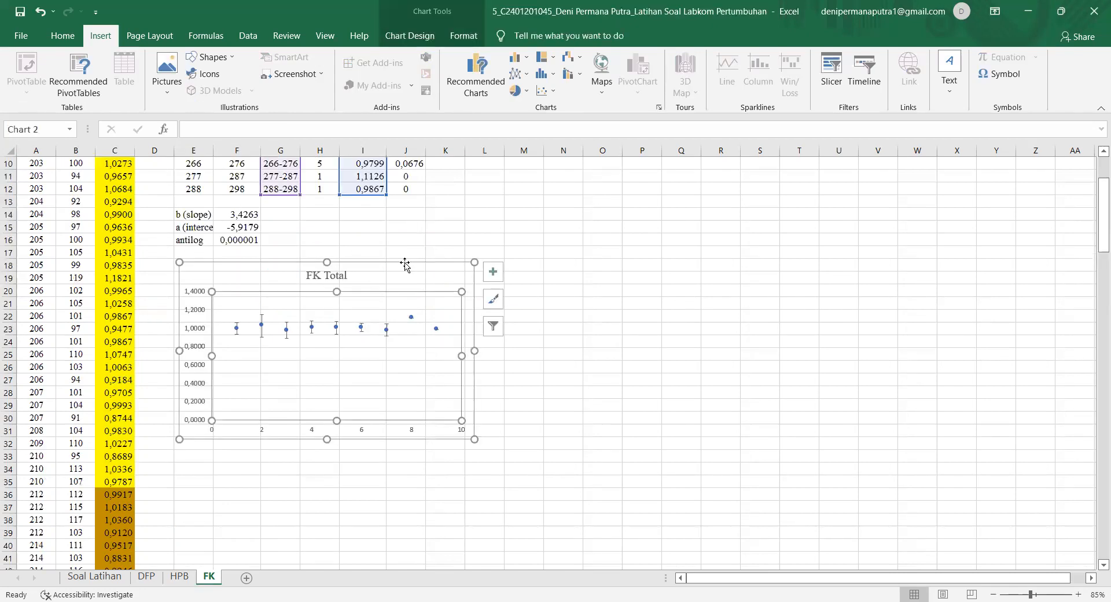
pyautogui.click(397, 273)
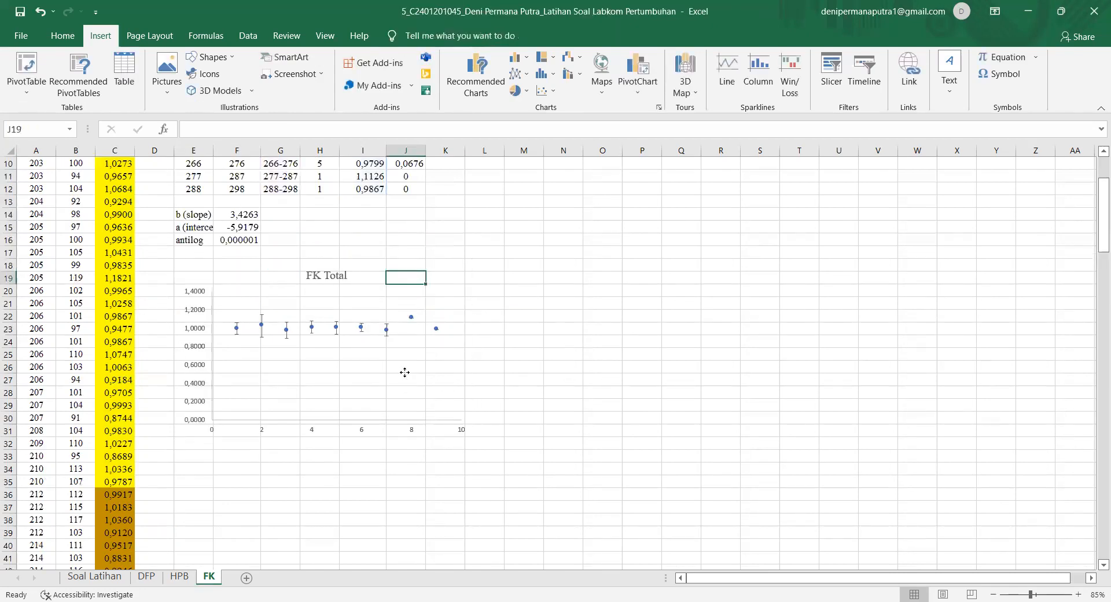
pyautogui.click(434, 369)
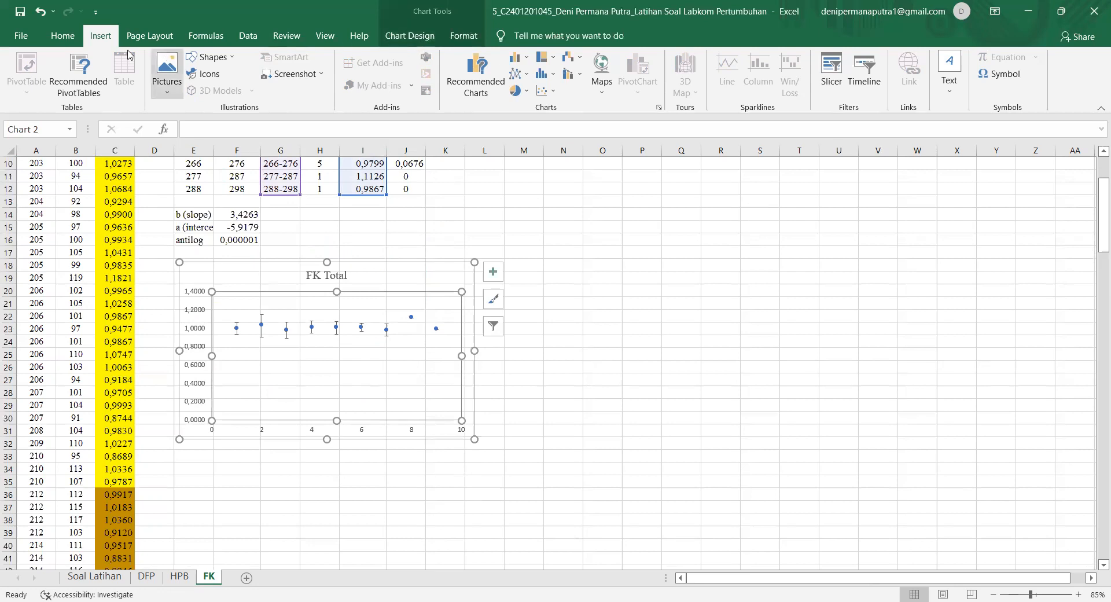
pyautogui.click(149, 35)
pyautogui.click(419, 272)
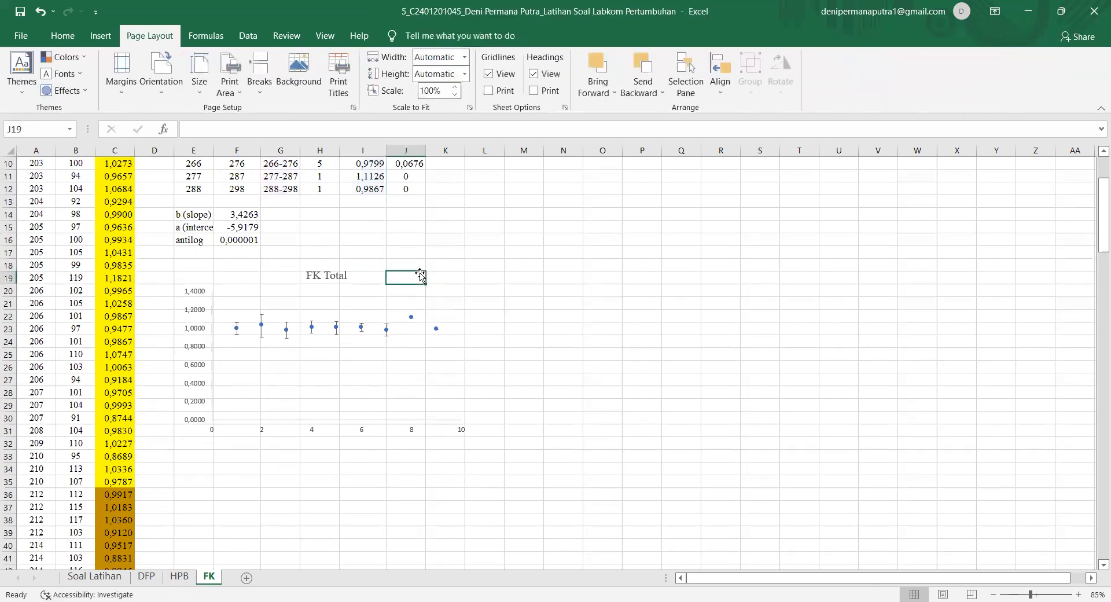
pyautogui.click(476, 279)
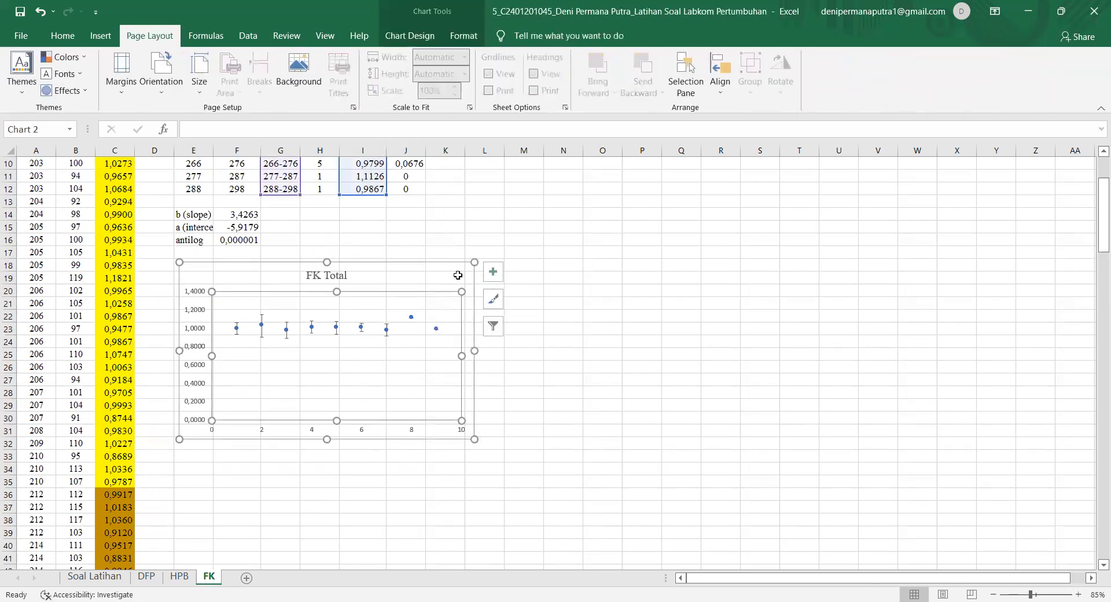
pyautogui.click(494, 280)
pyautogui.click(486, 241)
pyautogui.click(407, 268)
# - Insert an empty scatter chart on the FK sheet from a blank cell
pyautogui.click(395, 287)
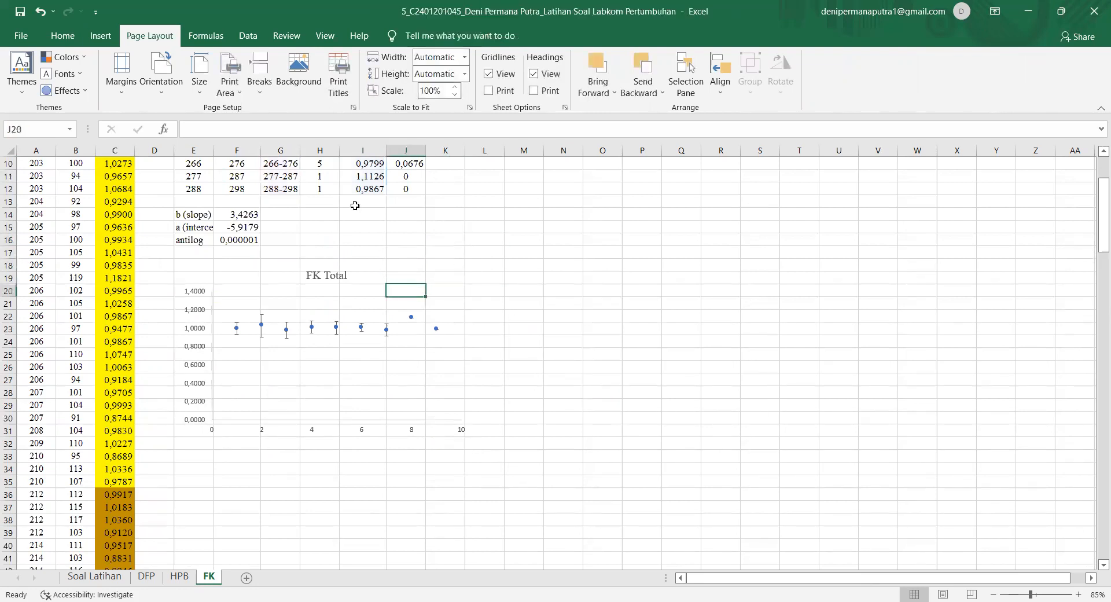
pyautogui.click(100, 35)
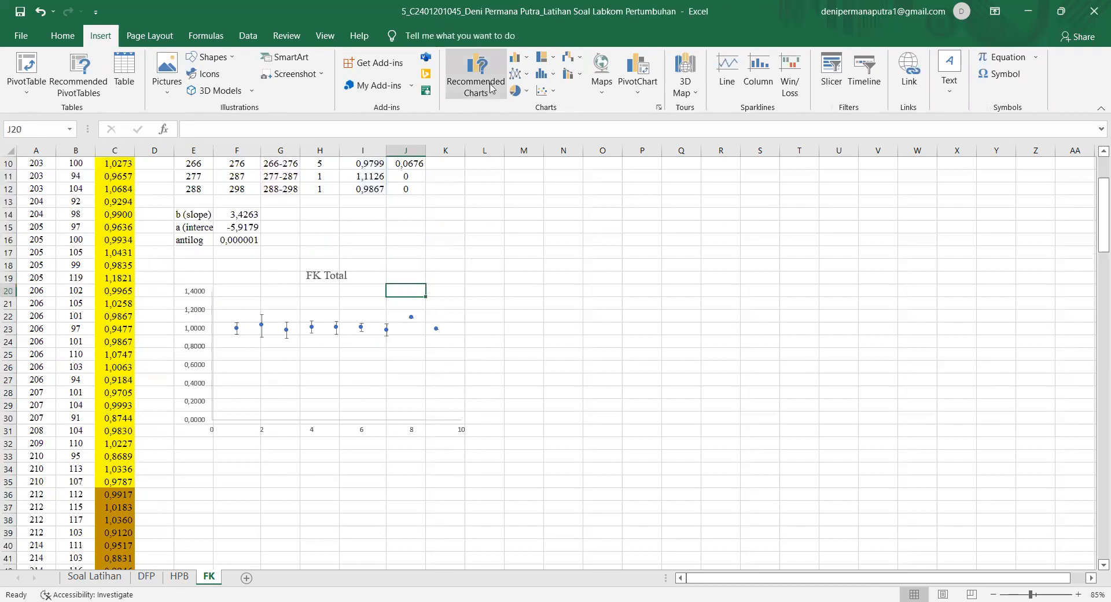
pyautogui.click(557, 95)
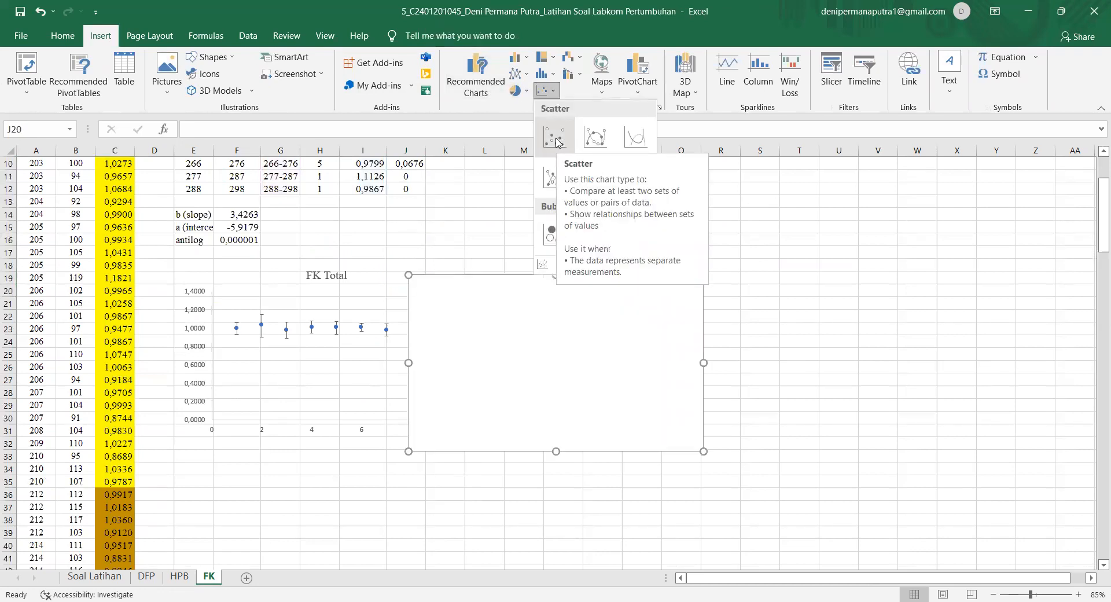
pyautogui.rightClick(523, 314)
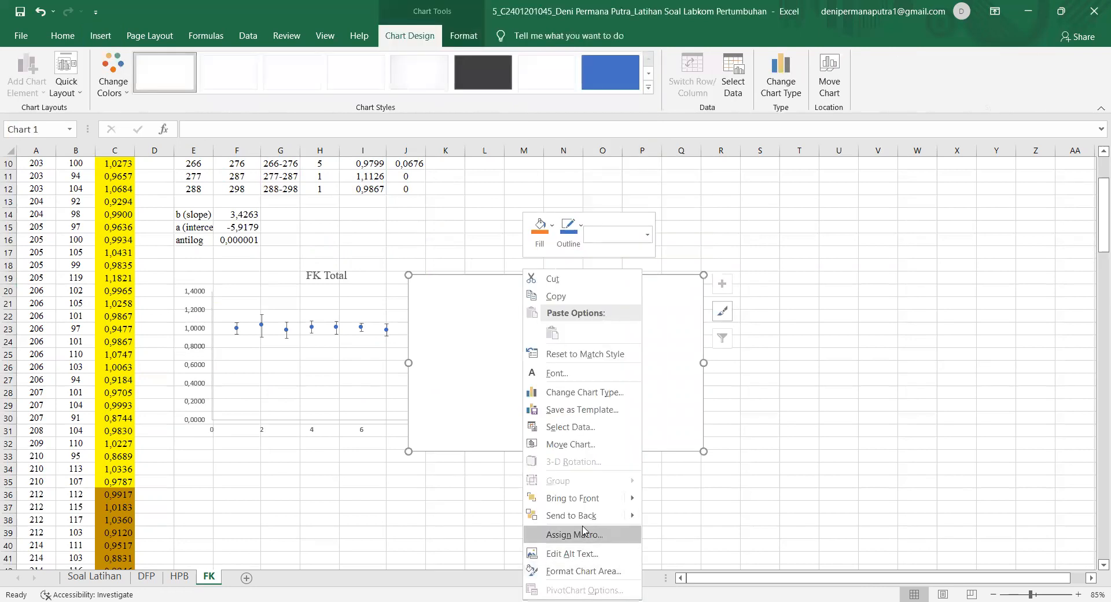
pyautogui.click(613, 426)
pyautogui.click(618, 477)
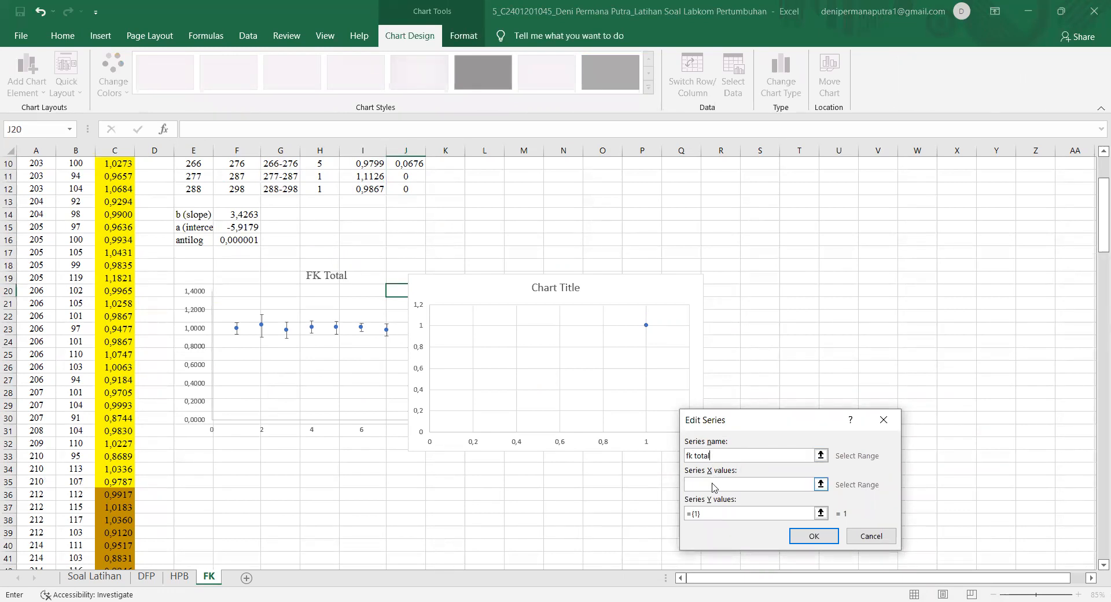
pyautogui.scroll(3, 1057, 346)
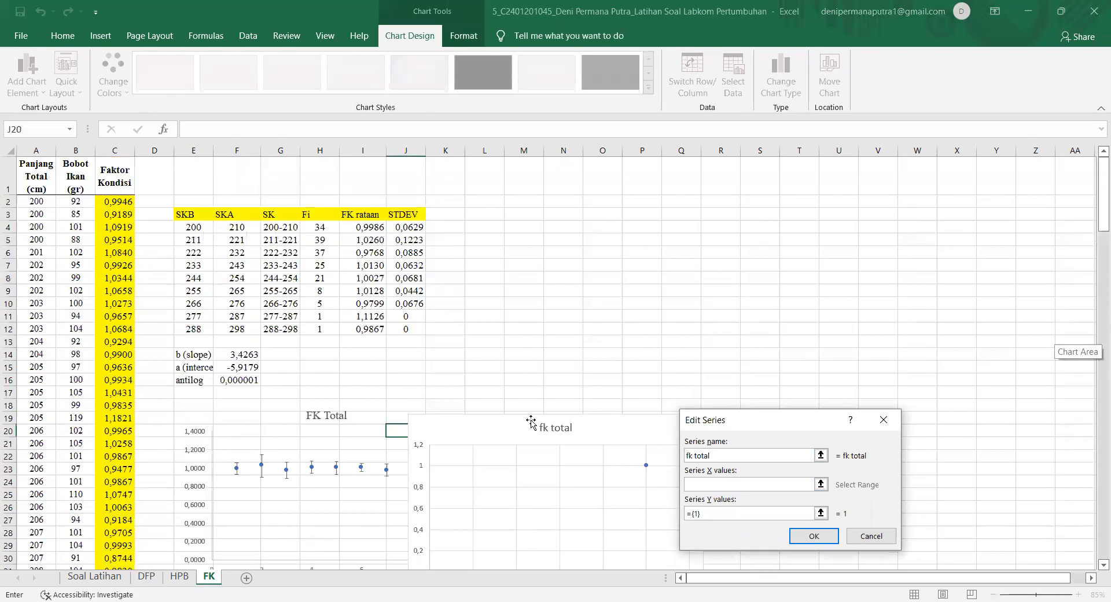
pyautogui.scroll(-2, 521, 405)
pyautogui.scroll(2, 518, 401)
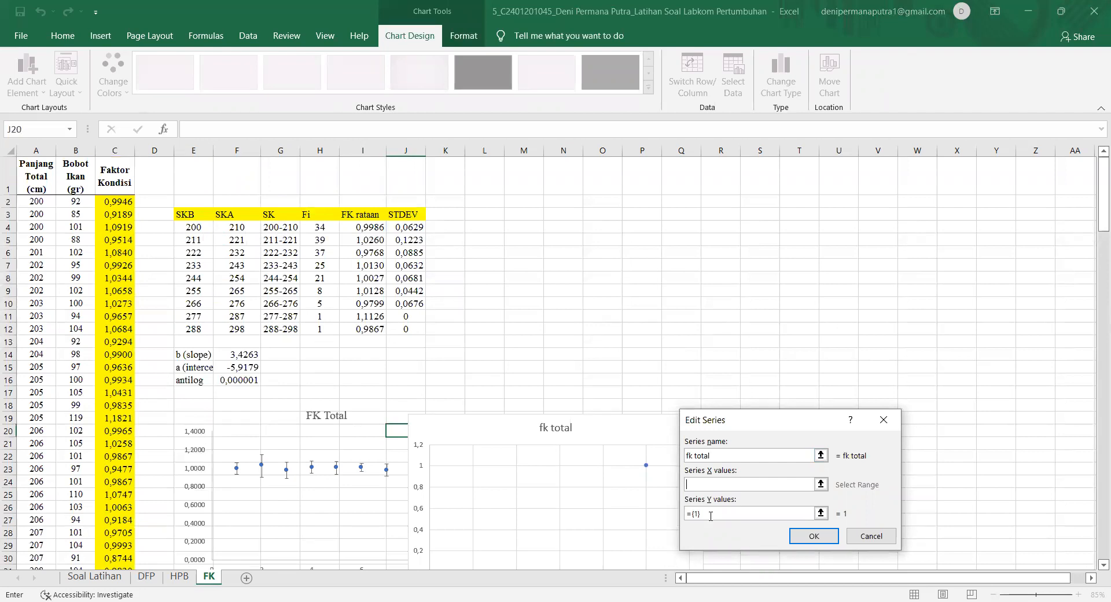
pyautogui.moveTo(711, 516); pyautogui.dragTo(678, 515)
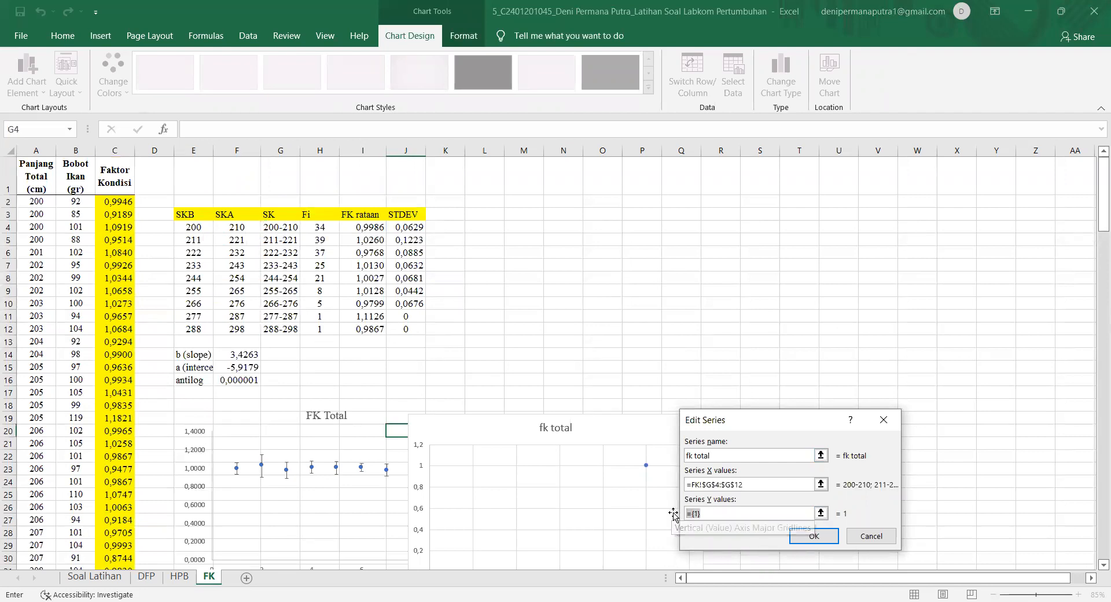
pyautogui.press('BackSpace')
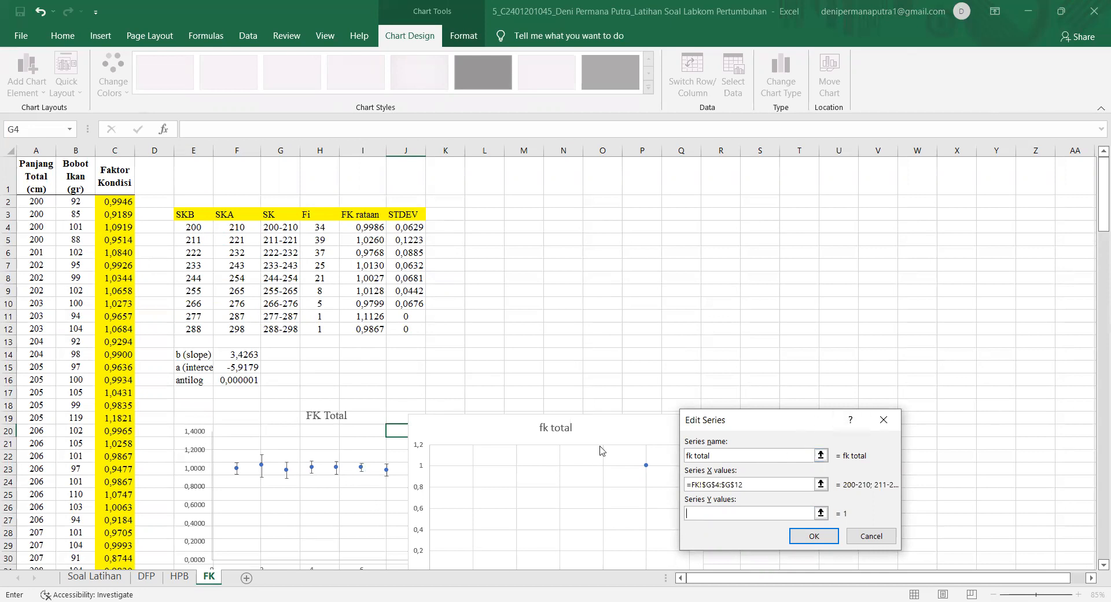
pyautogui.press('Escape')
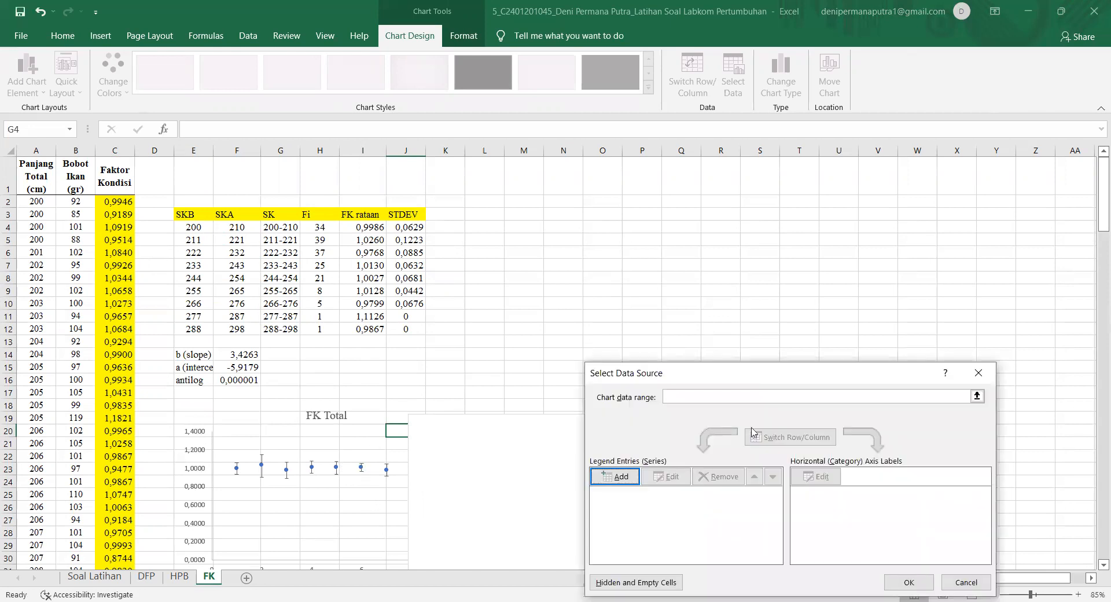
pyautogui.click(978, 372)
# - Add a data series named "fk total" to the empty scatter chart
pyautogui.click(388, 470)
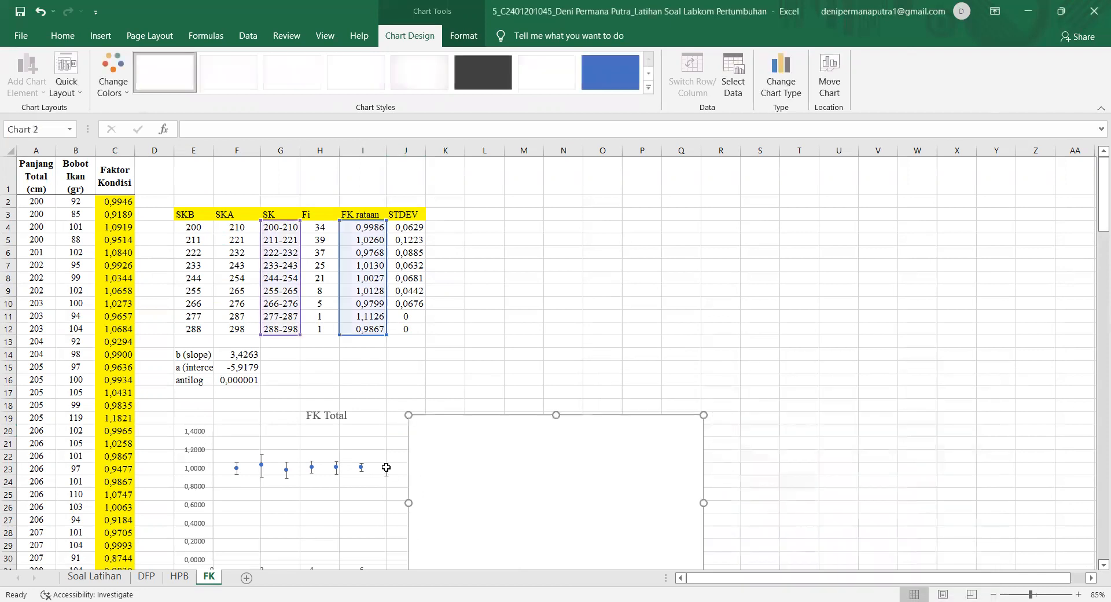
pyautogui.click(605, 391)
pyautogui.click(560, 489)
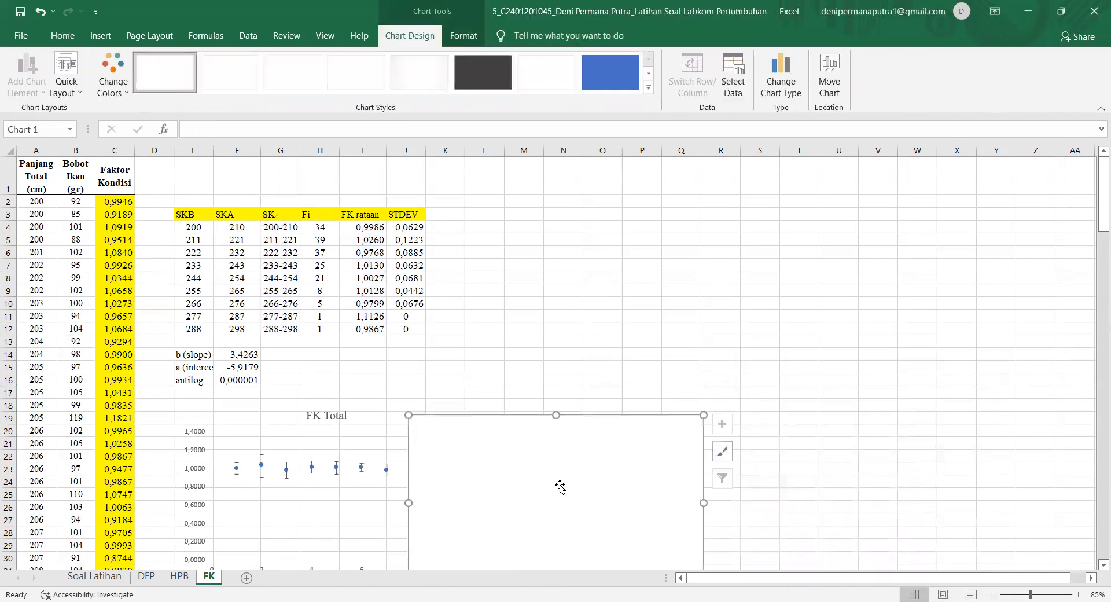
pyautogui.rightClick(560, 485)
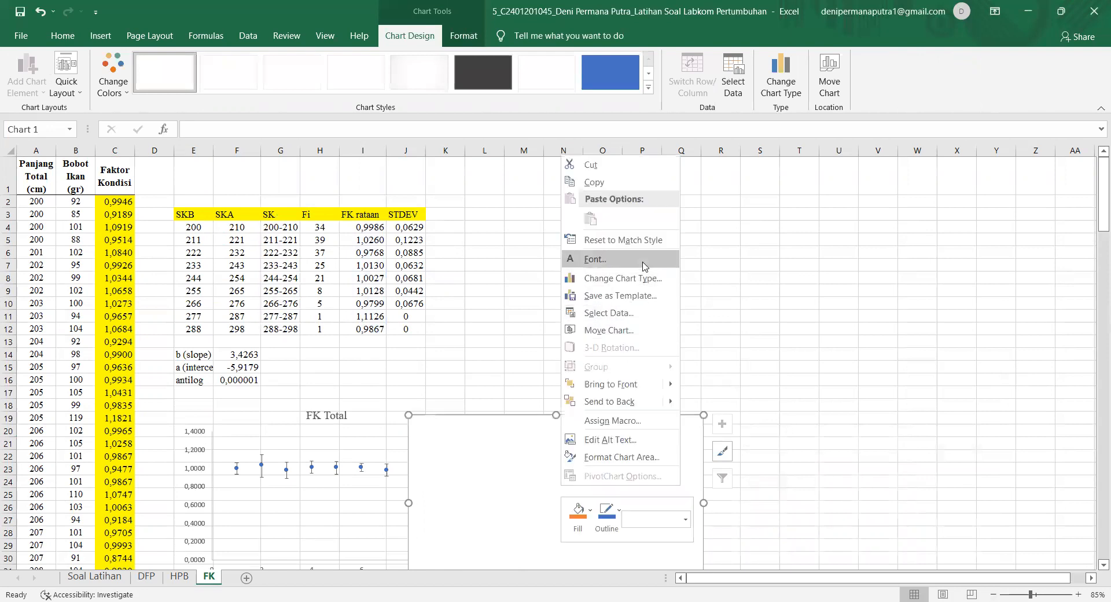
pyautogui.click(644, 313)
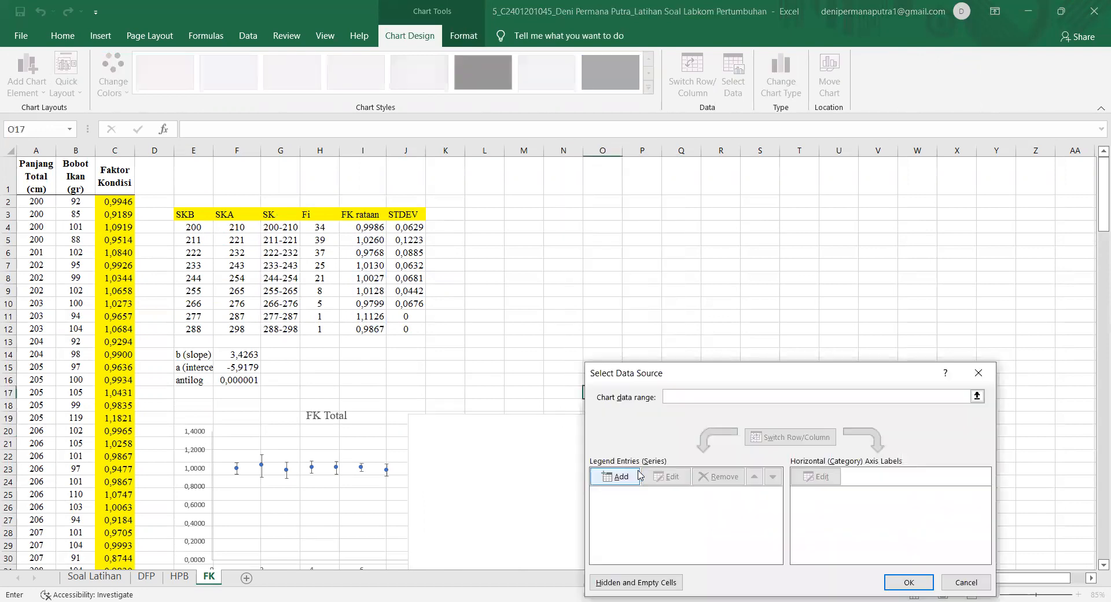
pyautogui.click(635, 475)
pyautogui.write('fk')
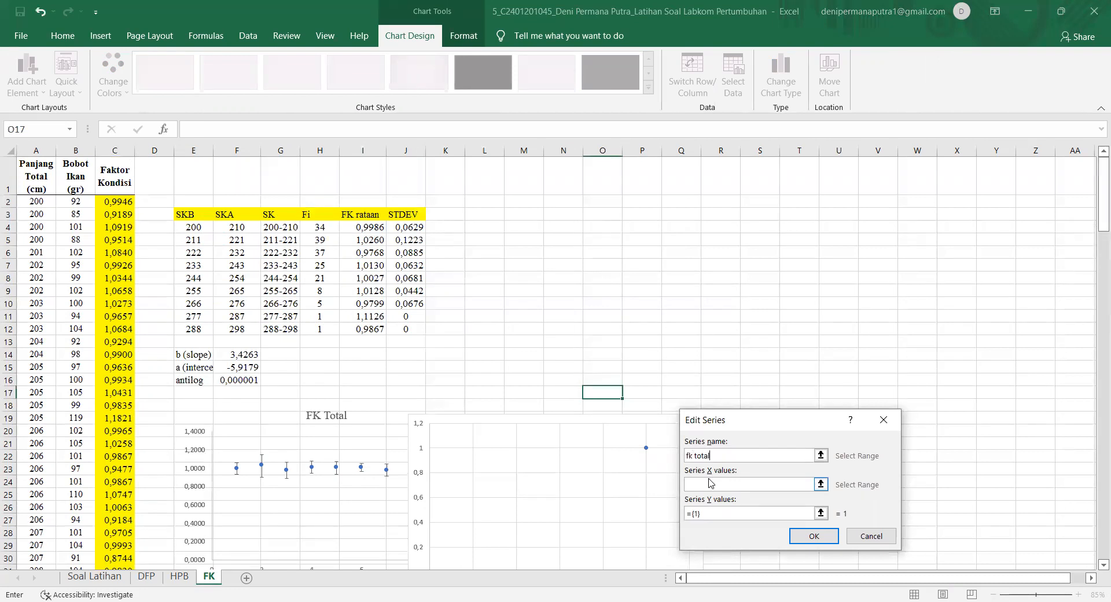
pyautogui.write(' total')
# - Set the fk total series' X values to the SK classes G4:G12 and its Y values to the FK rataan values I4:I12
pyautogui.click(711, 484)
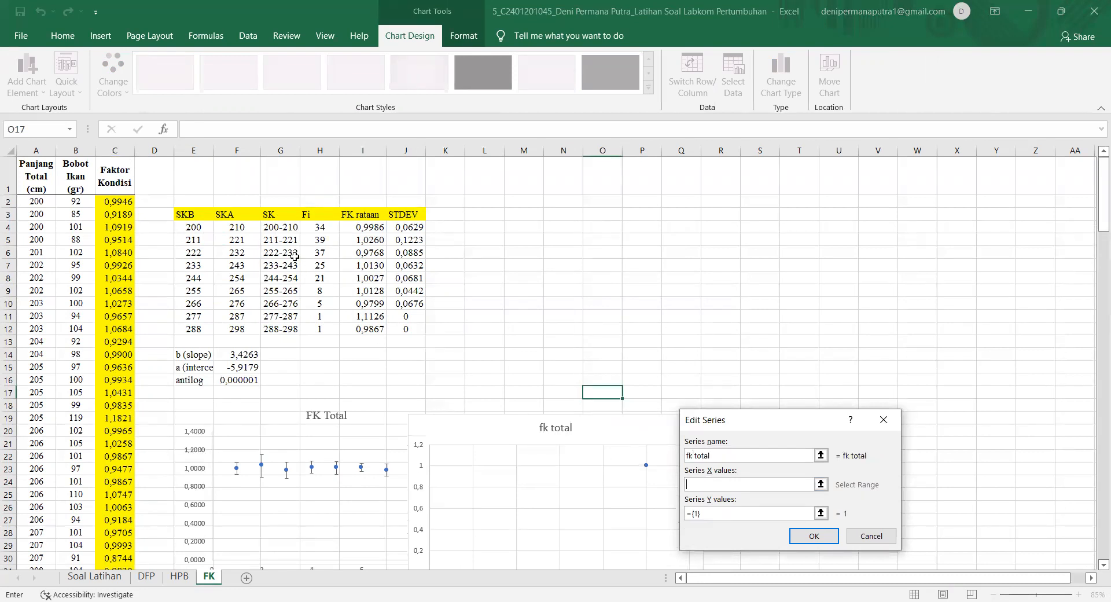
pyautogui.click(283, 230)
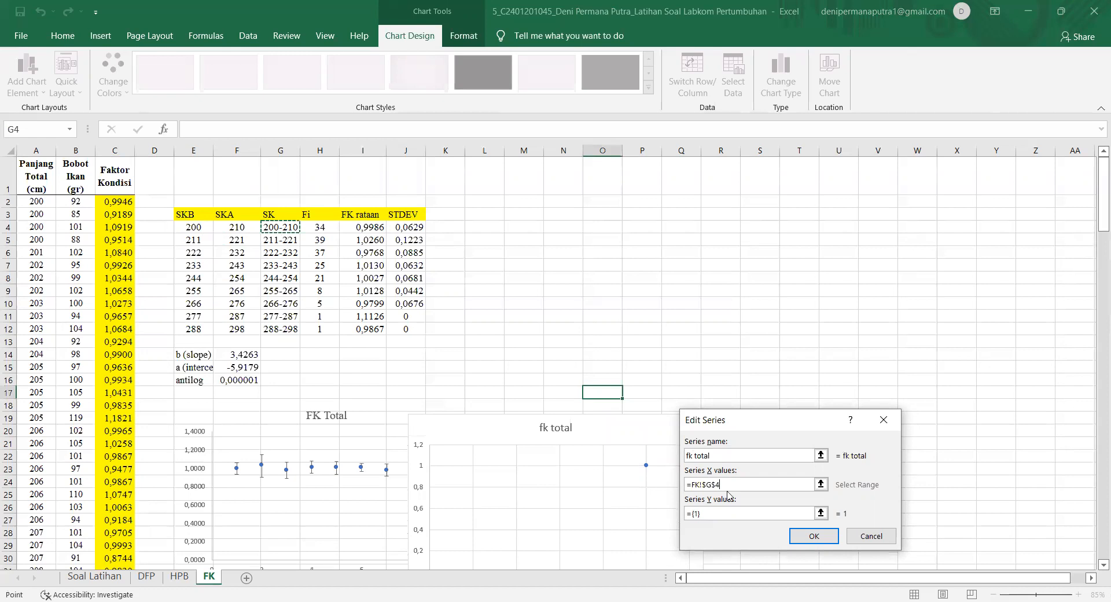
pyautogui.hotkey('ctrl', 'shift', 'Down')
pyautogui.moveTo(707, 514); pyautogui.dragTo(627, 514)
pyautogui.press('BackSpace')
pyautogui.click(369, 232)
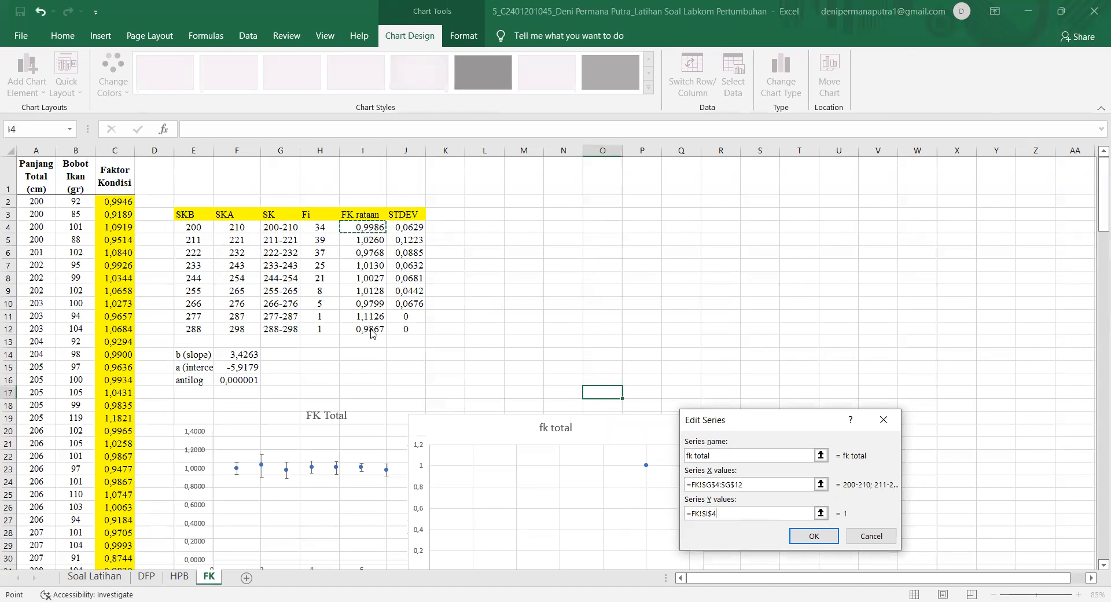
pyautogui.hotkey('ctrl', 'shift', 'Down')
pyautogui.click(815, 538)
pyautogui.click(908, 581)
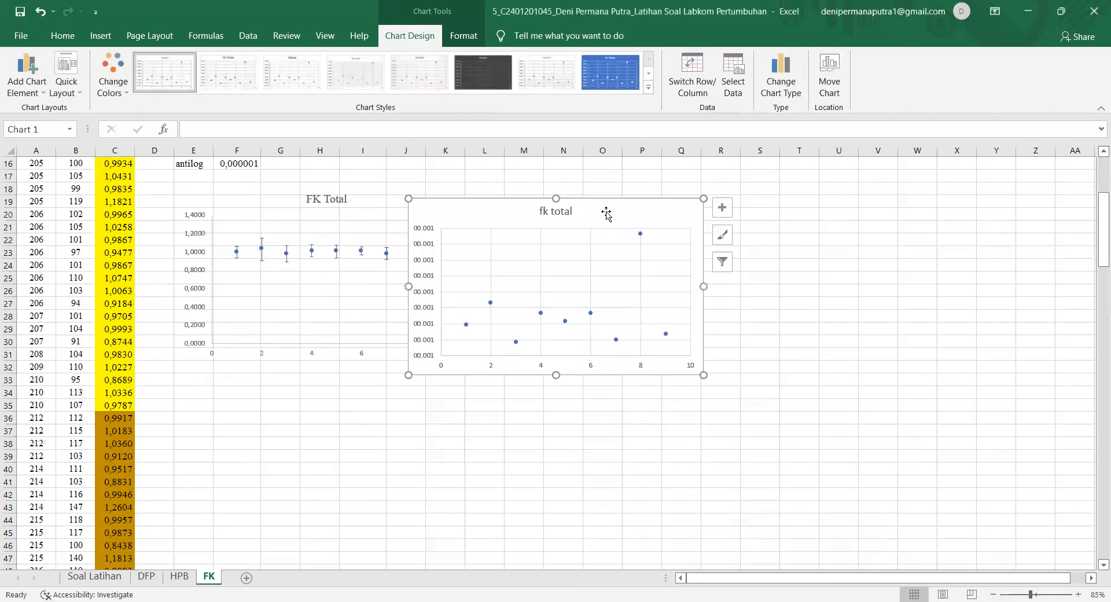
# - Shift the new fk total chart further away from the existing chart and remove its gridlines
pyautogui.moveTo(603, 203); pyautogui.dragTo(638, 202)
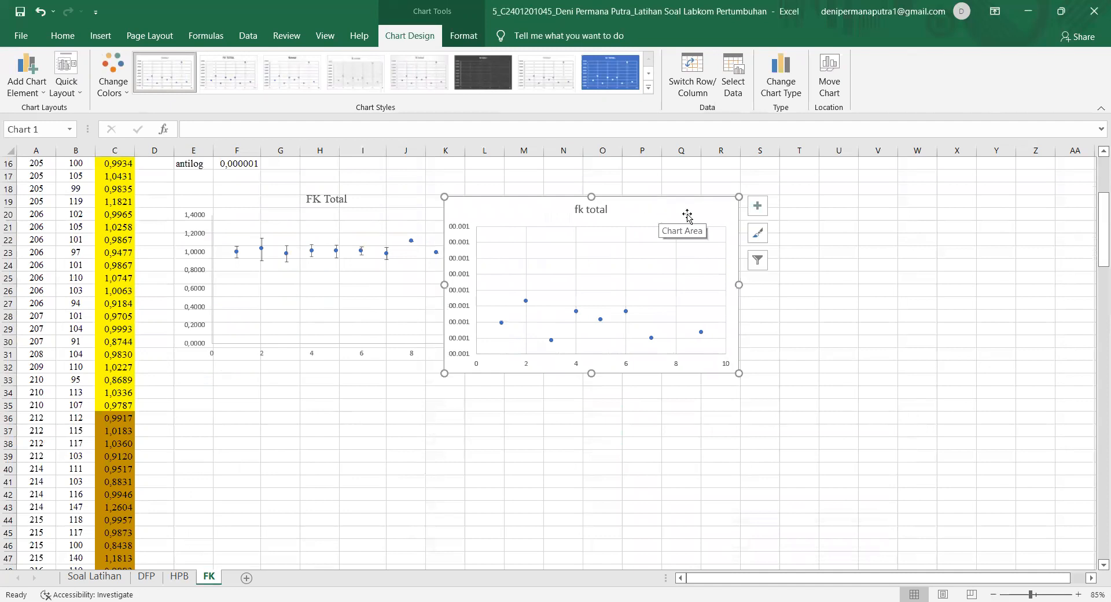
pyautogui.click(758, 206)
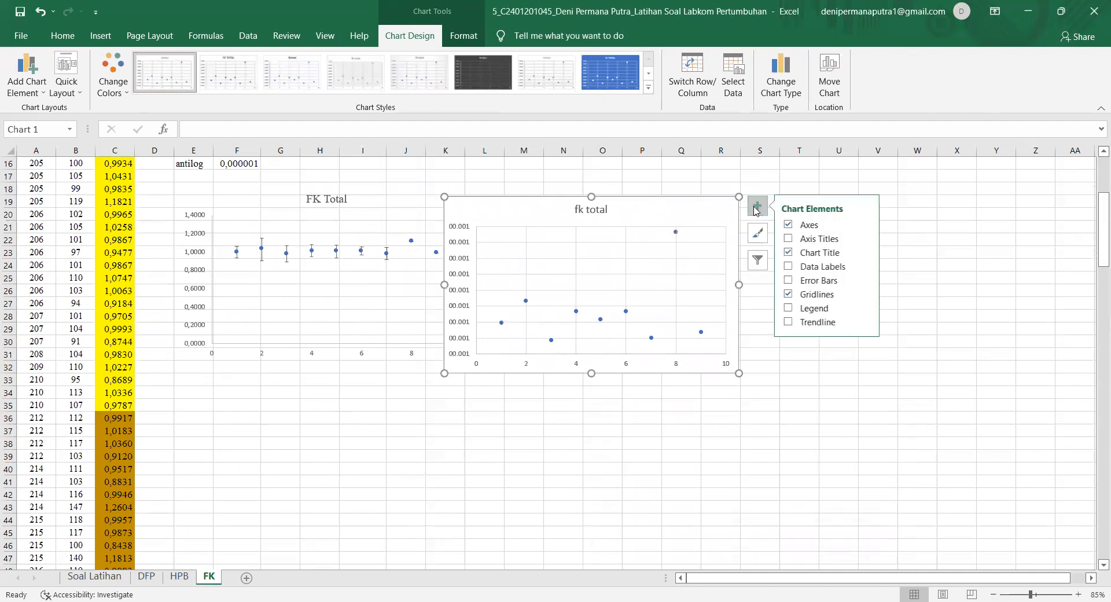
pyautogui.click(789, 294)
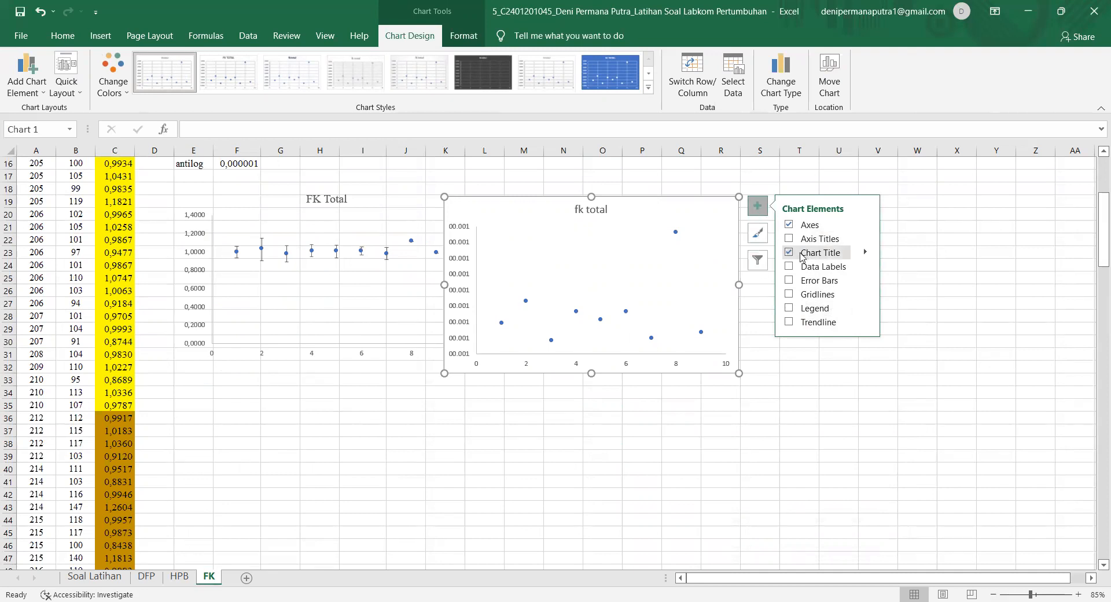
# - Add a linear trendline to the fk total chart and look through its trendline options
pyautogui.click(865, 323)
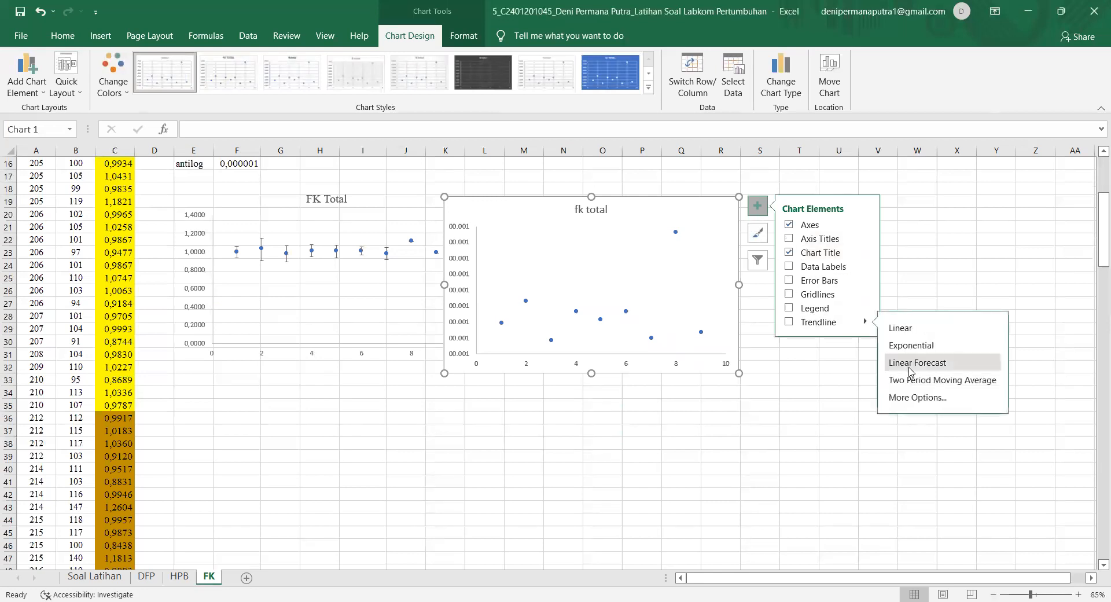
pyautogui.click(913, 399)
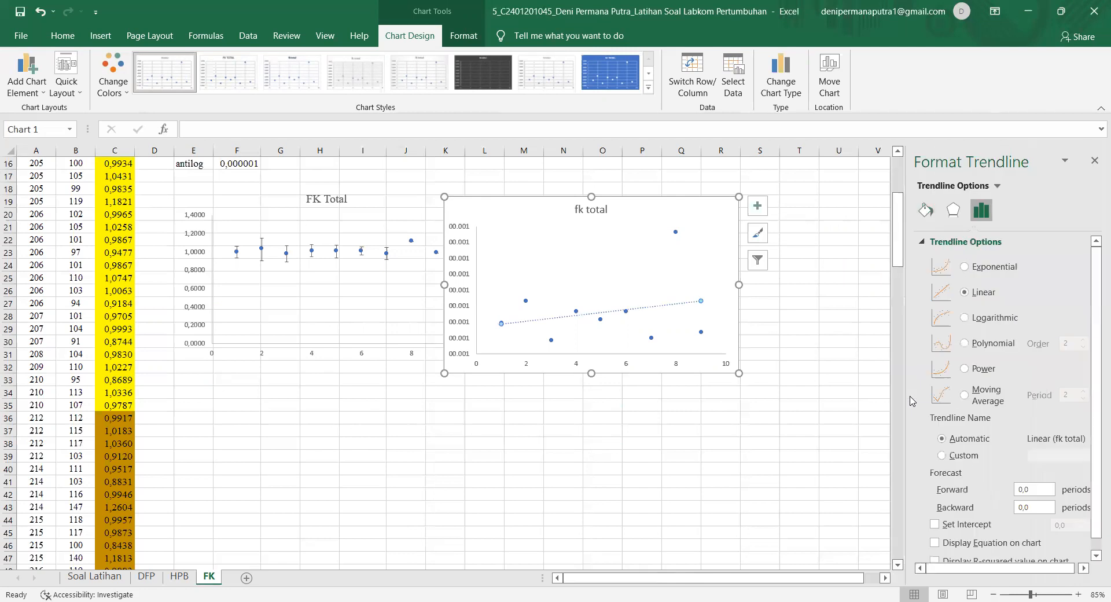
pyautogui.scroll(-1, 964, 366)
pyautogui.scroll(1, 965, 364)
pyautogui.click(1094, 161)
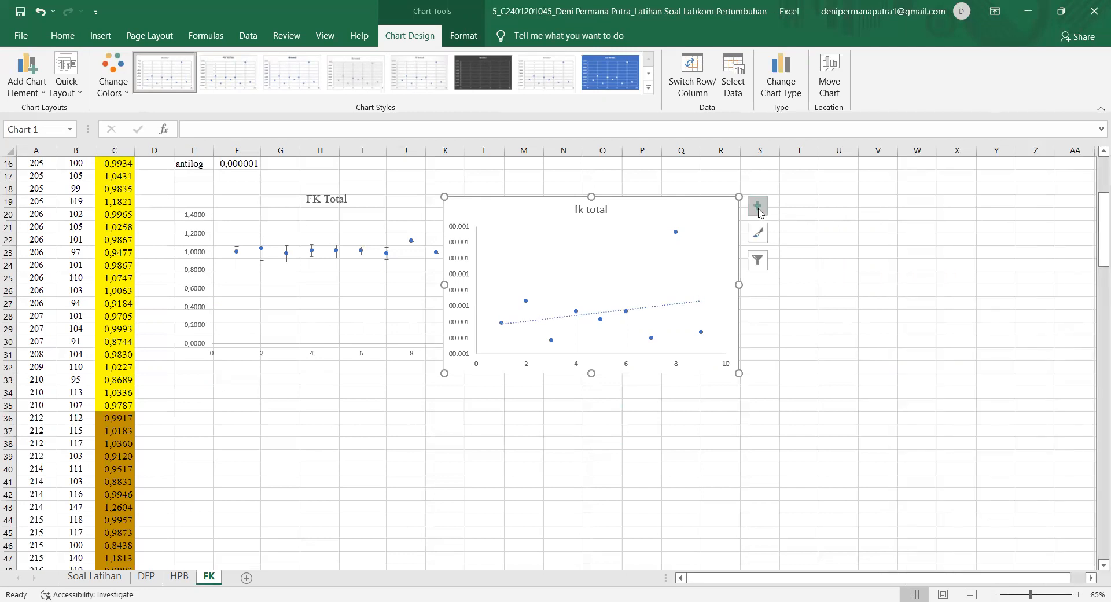
# - Format the fk total chart area with no fill and no border line, and place the chart beside the existing FK Total chart
pyautogui.click(758, 208)
pyautogui.click(759, 233)
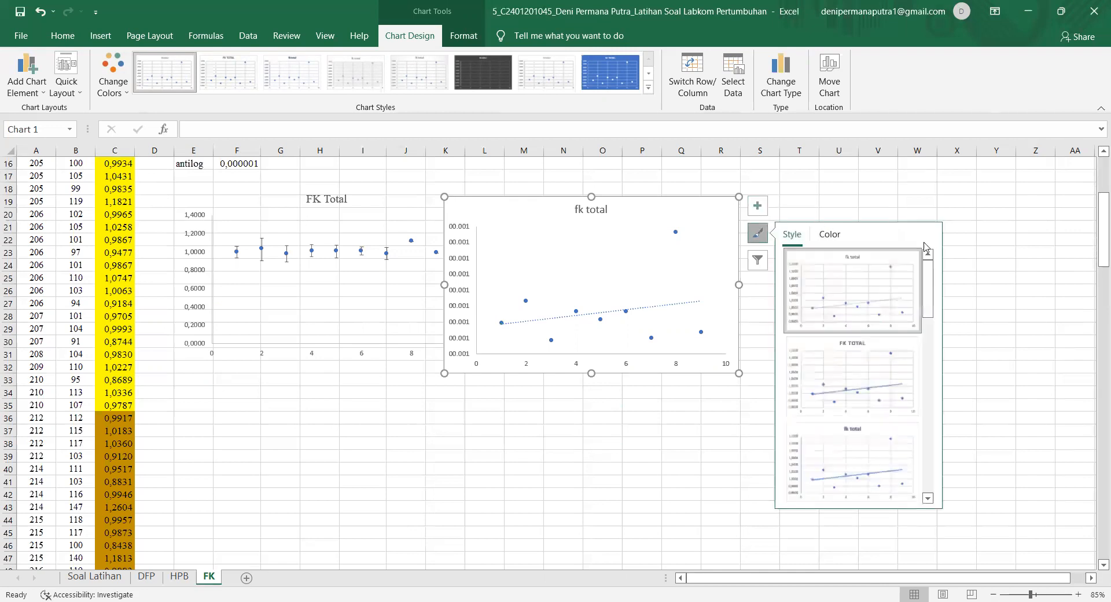
pyautogui.doubleClick(685, 205)
pyautogui.click(935, 263)
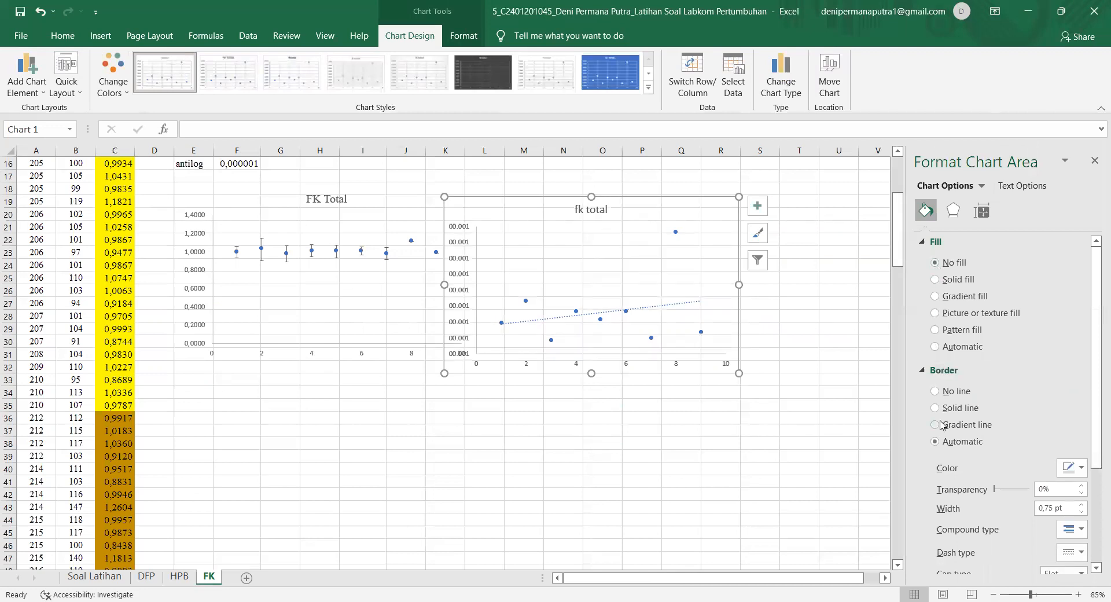
pyautogui.click(935, 391)
pyautogui.click(954, 211)
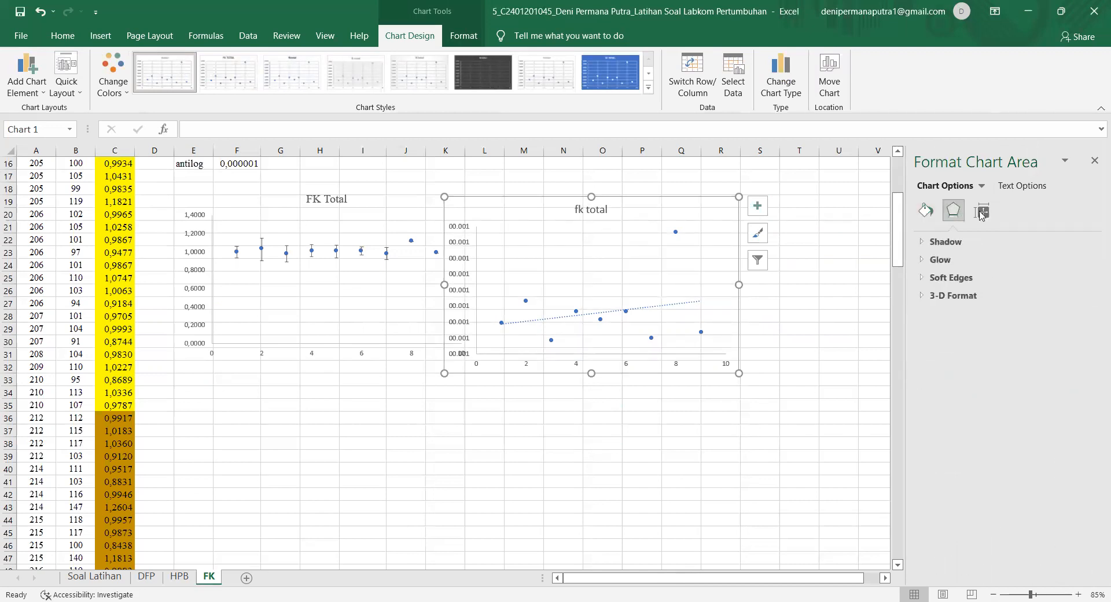
pyautogui.click(982, 211)
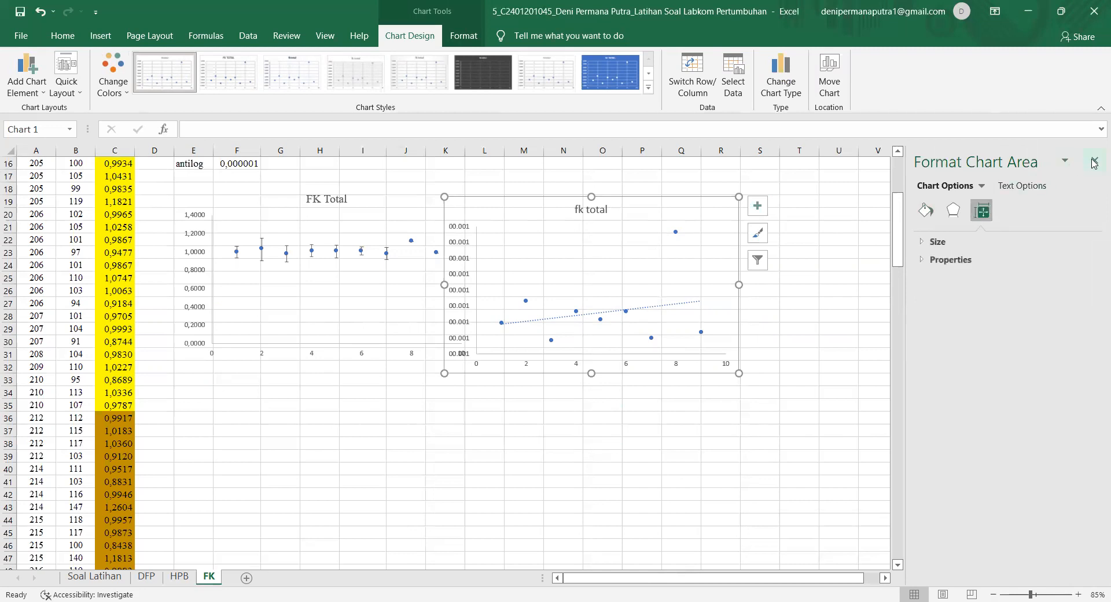
pyautogui.click(1094, 162)
pyautogui.moveTo(635, 193); pyautogui.dragTo(667, 188)
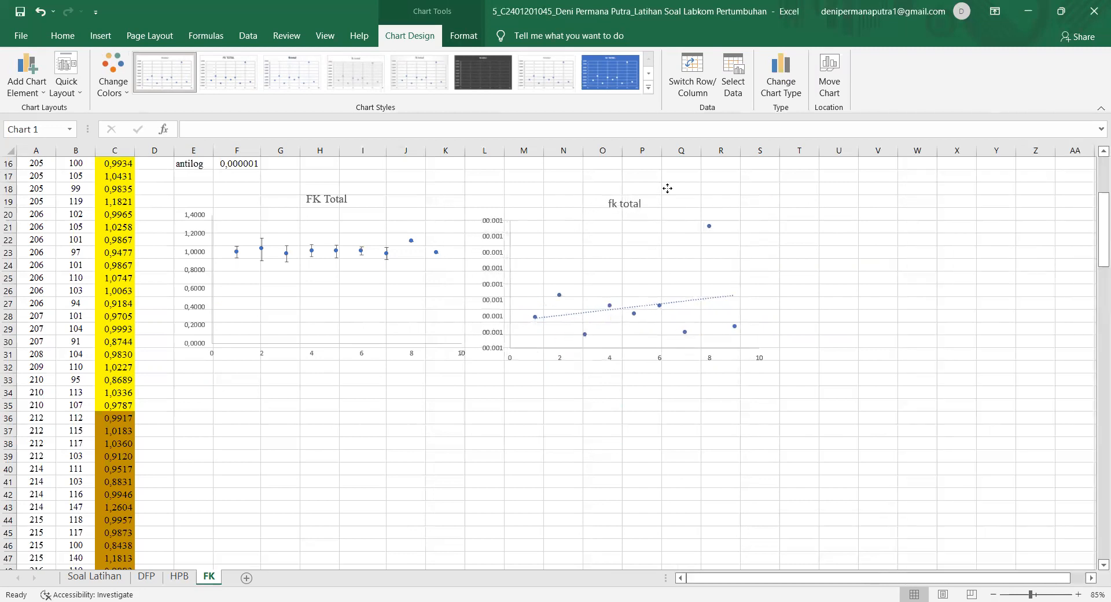
# - Try axis titles on the fk total chart, and remove its trendline
pyautogui.scroll(2, 792, 272)
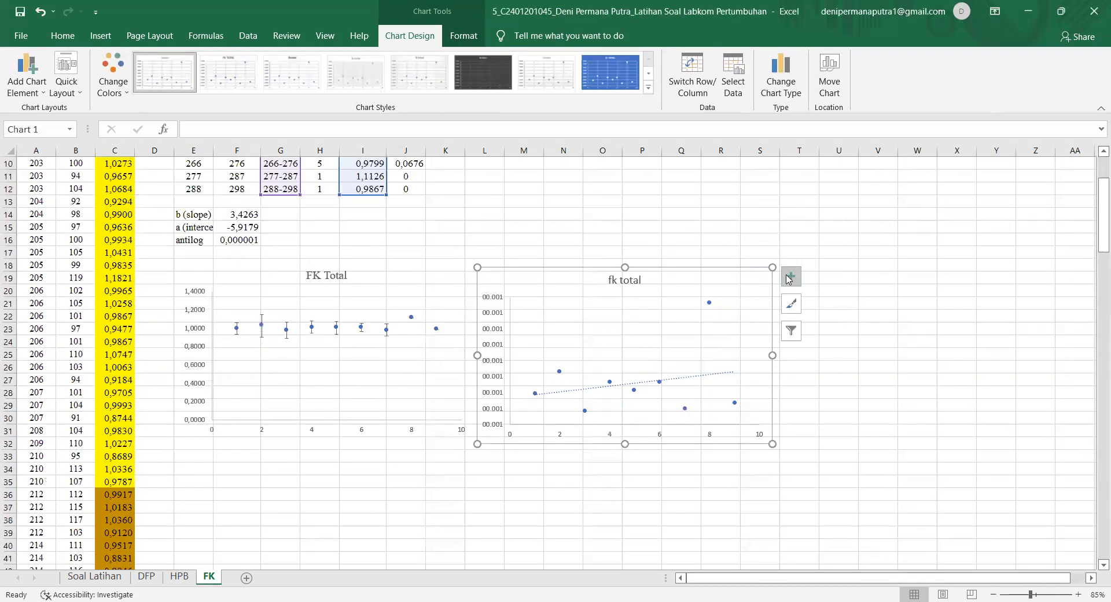
pyautogui.click(788, 278)
pyautogui.click(823, 310)
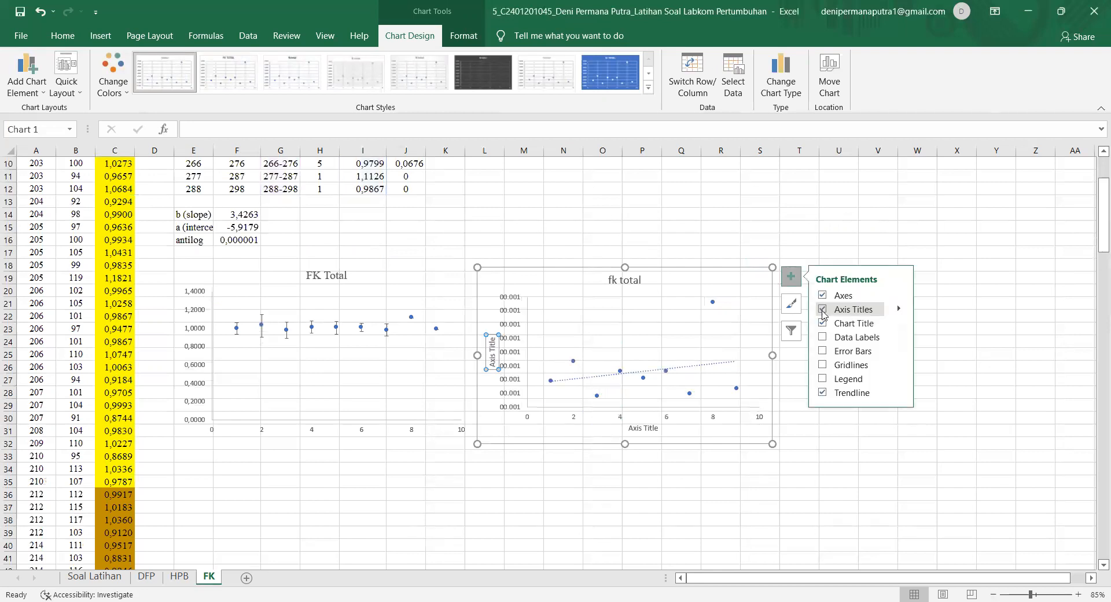
pyautogui.click(823, 311)
pyautogui.click(823, 393)
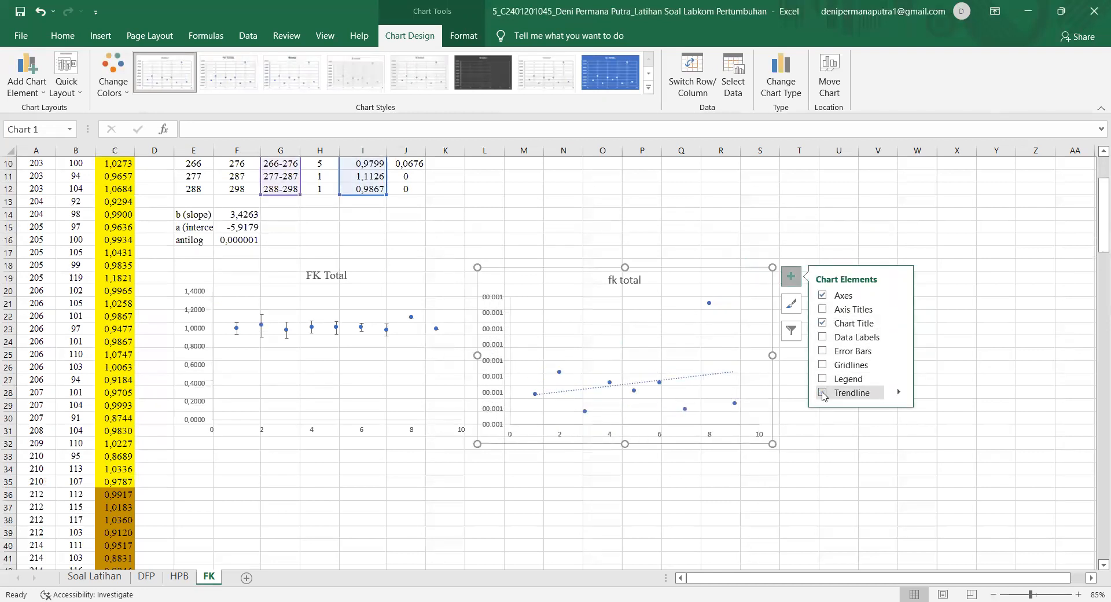
# - Add error bars to the fk total chart and open the custom error amount values for the horizontal error bars
pyautogui.click(839, 352)
pyautogui.click(898, 353)
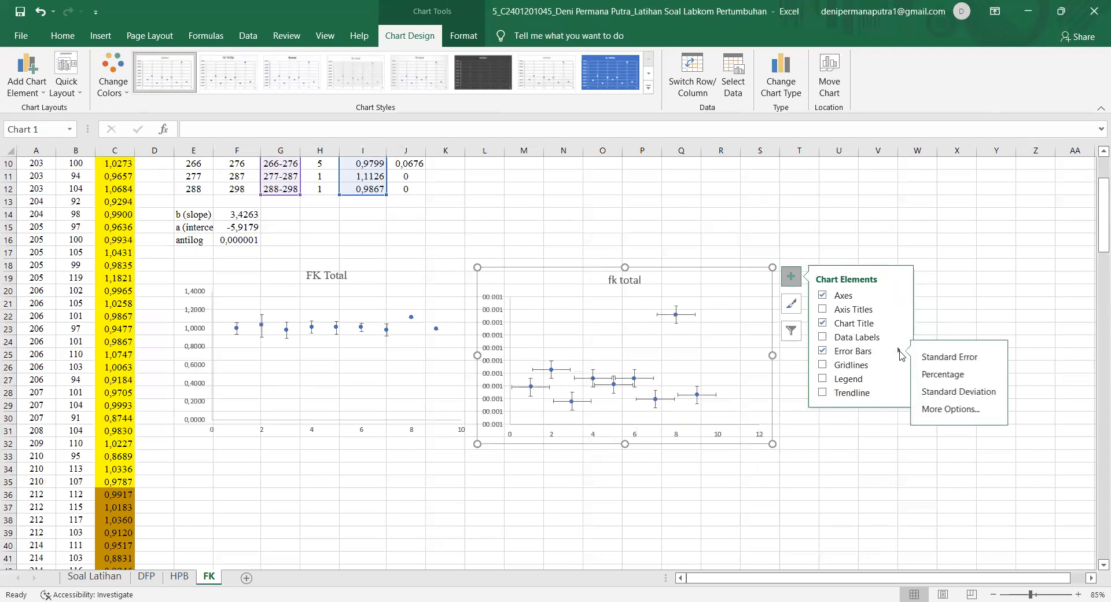
pyautogui.click(949, 410)
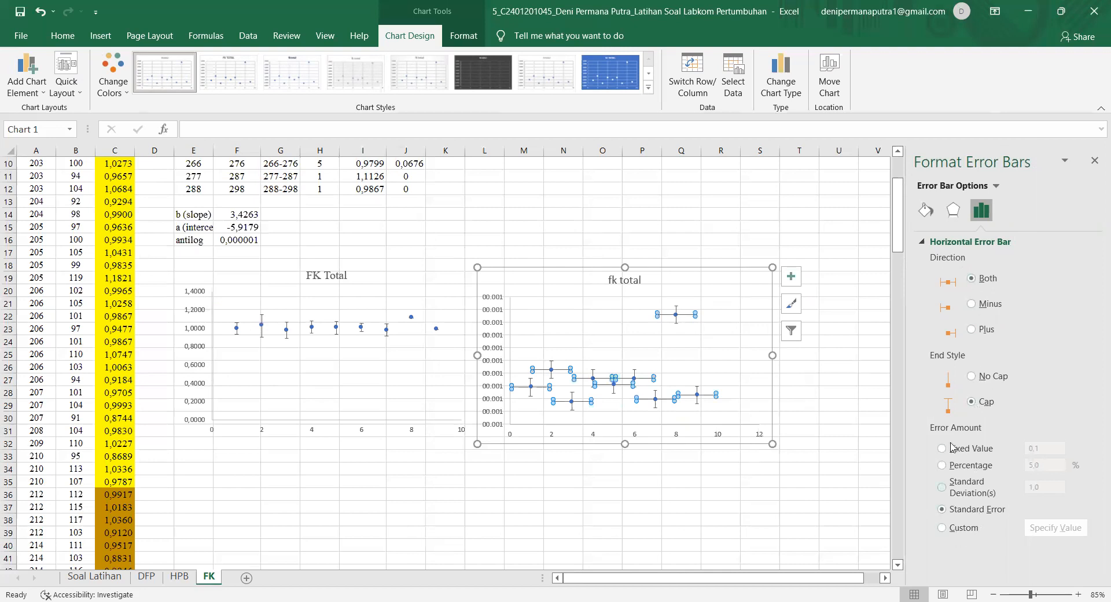
pyautogui.click(942, 527)
pyautogui.click(1054, 527)
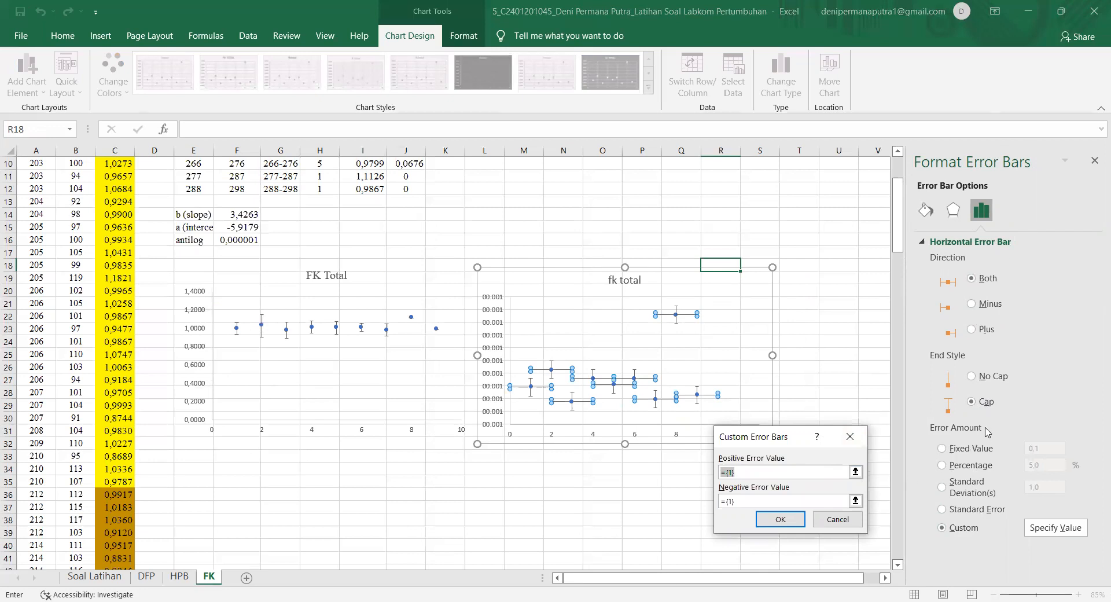
# - Set the custom positive error value to the Faktor Kondisi range C2:C172 on the FK sheet
pyautogui.scroll(3, 816, 313)
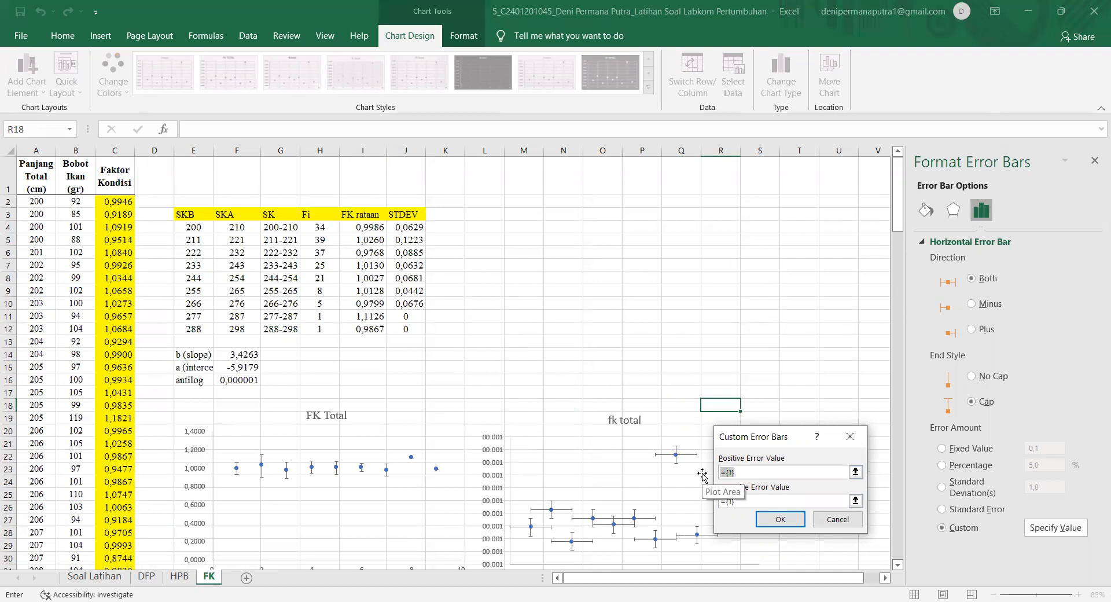
pyautogui.press('BackSpace')
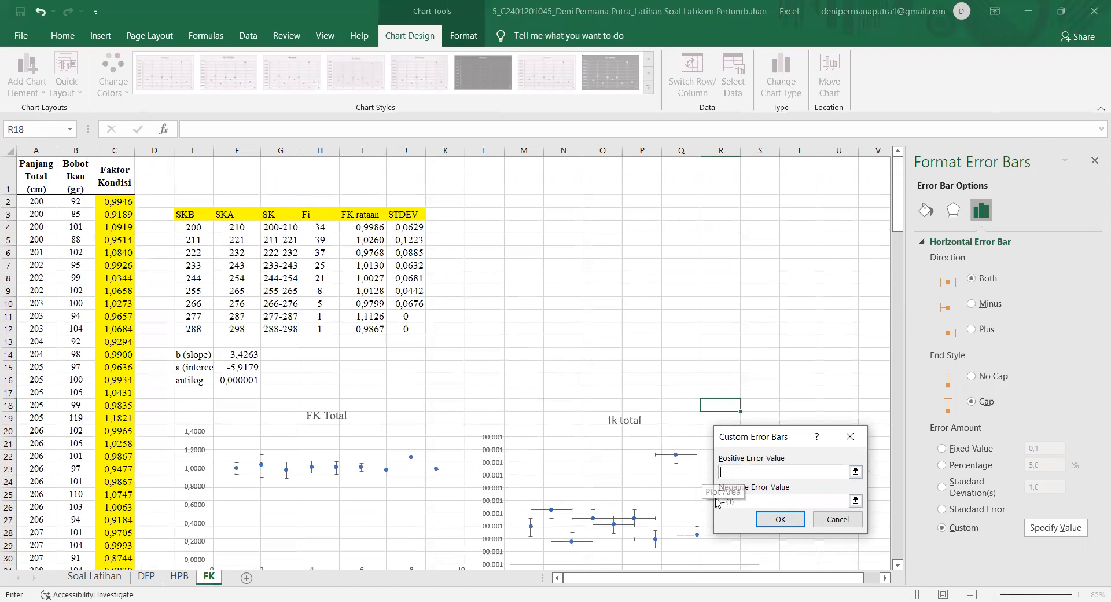
pyautogui.click(124, 203)
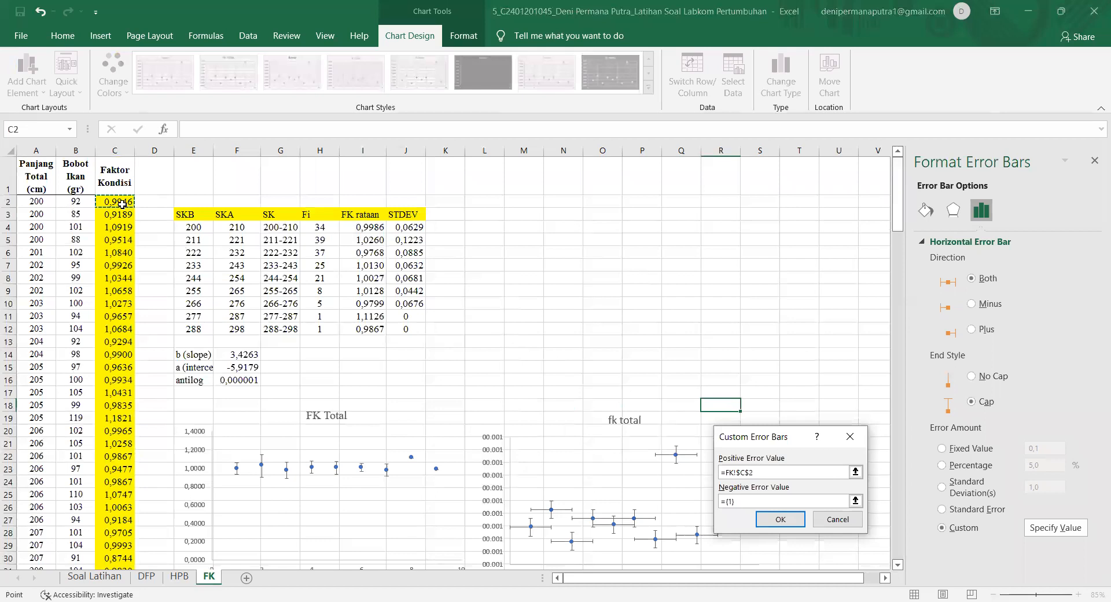
pyautogui.hotkey('ctrl', 'shift', 'Down')
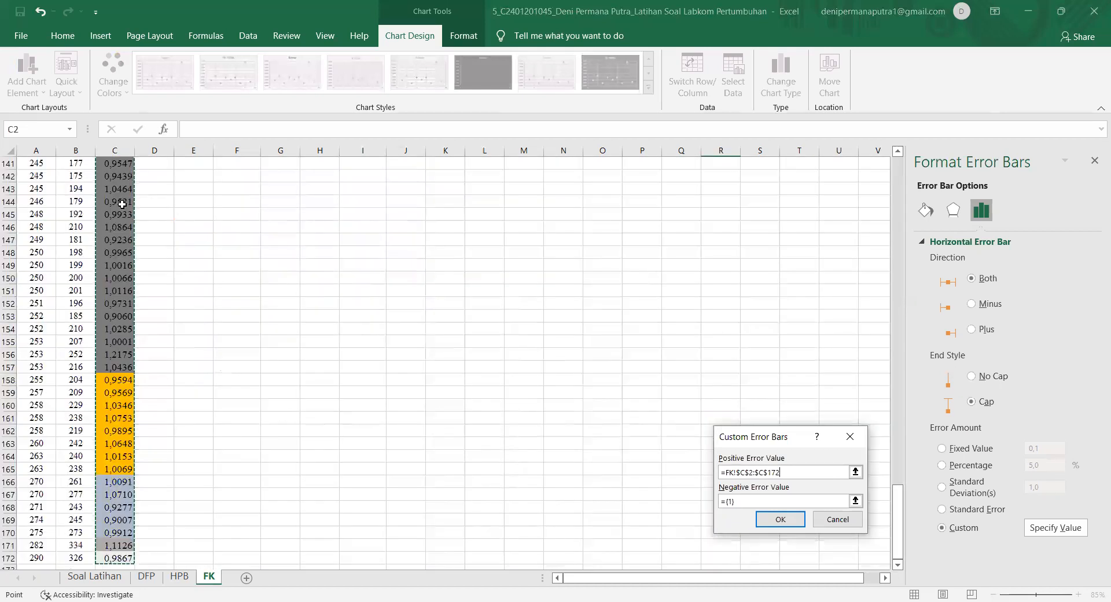
# - Set the custom negative error value from the Faktor Kondisi column starting at C2, and apply the custom error bars
pyautogui.press('Tab')
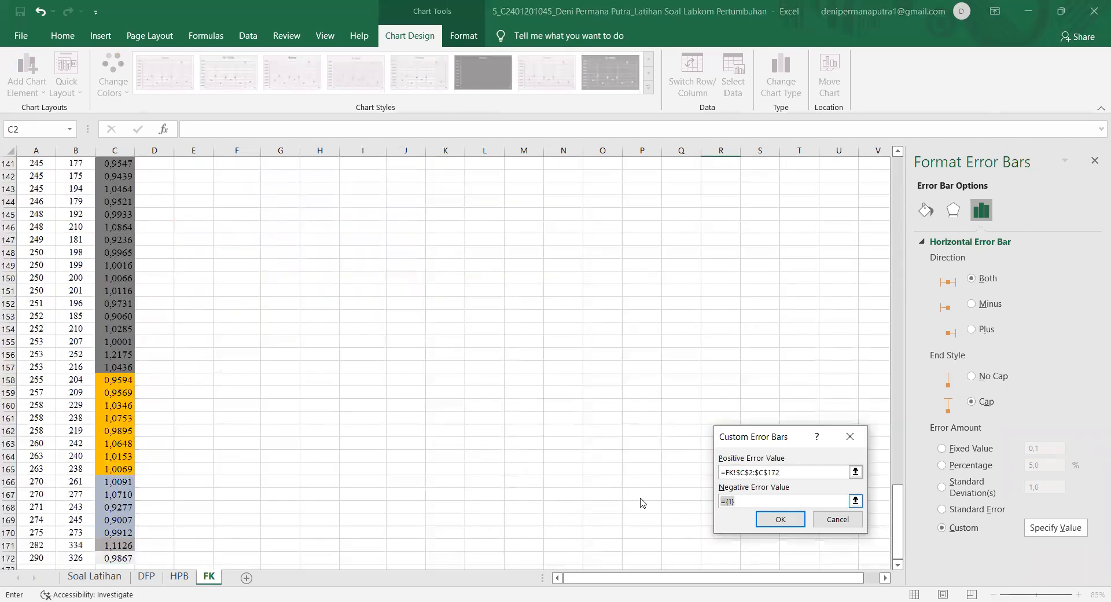
pyautogui.press('BackSpace')
pyautogui.scroll(20, 322, 307)
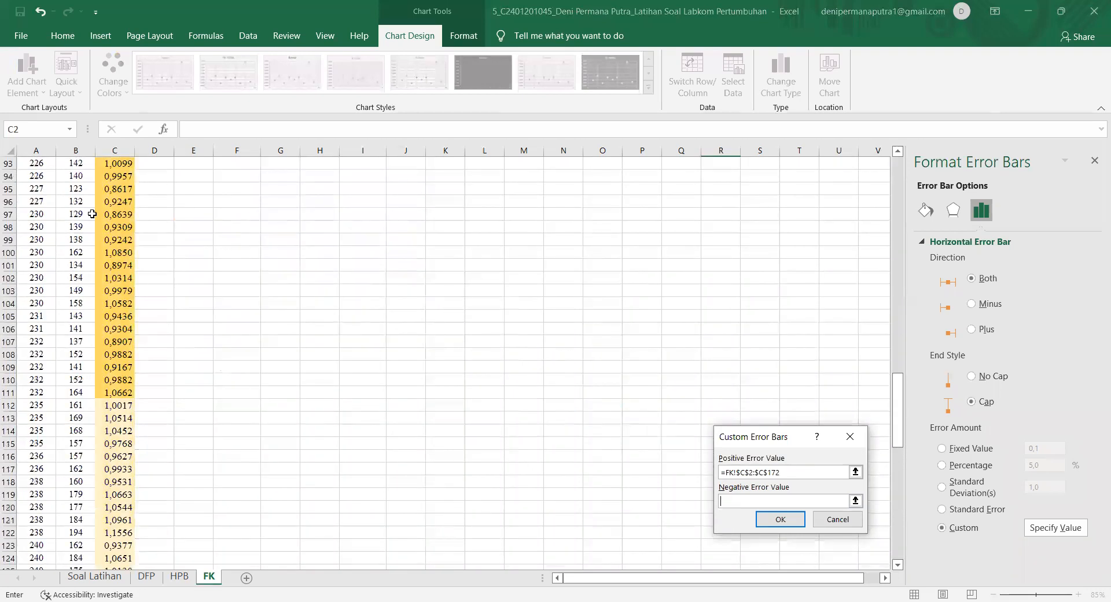
pyautogui.scroll(17, 96, 211)
pyautogui.click(104, 201)
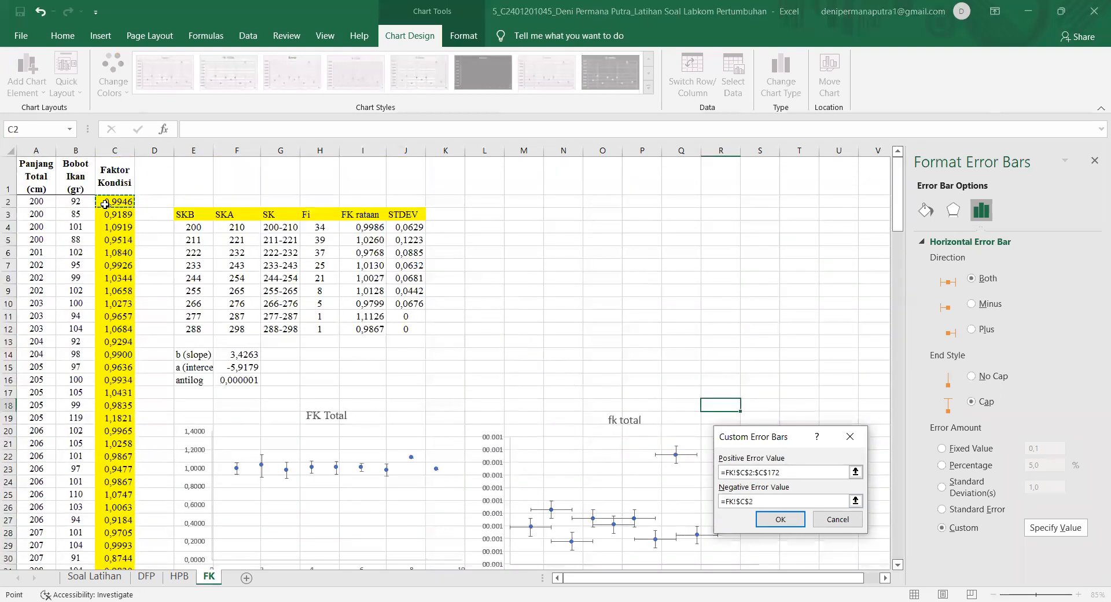
pyautogui.press('Return')
pyautogui.scroll(20, 834, 243)
pyautogui.scroll(9, 831, 242)
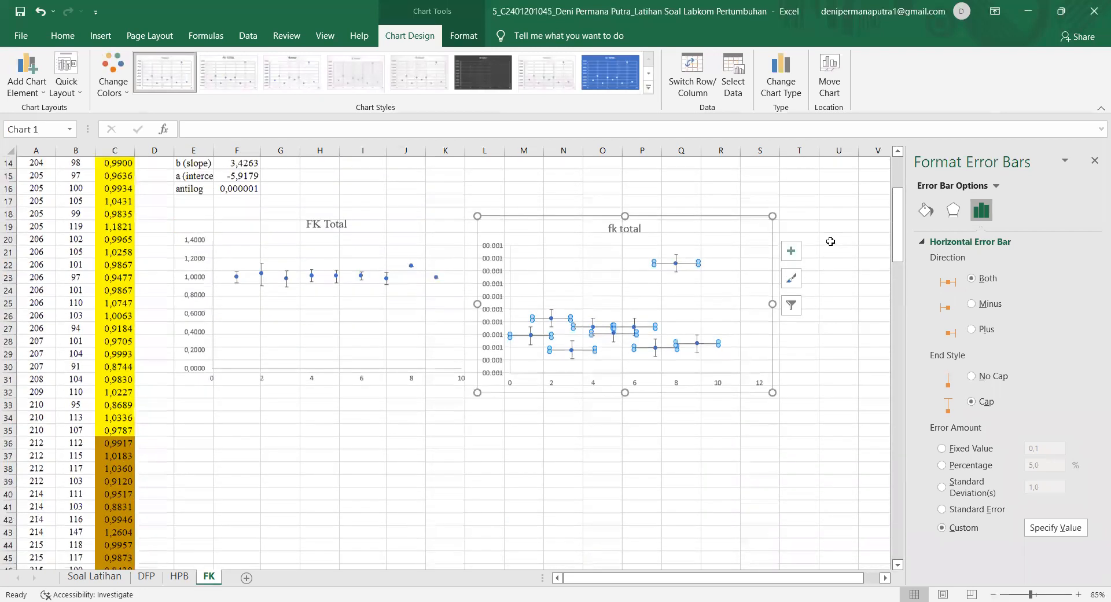
pyautogui.scroll(3, 830, 242)
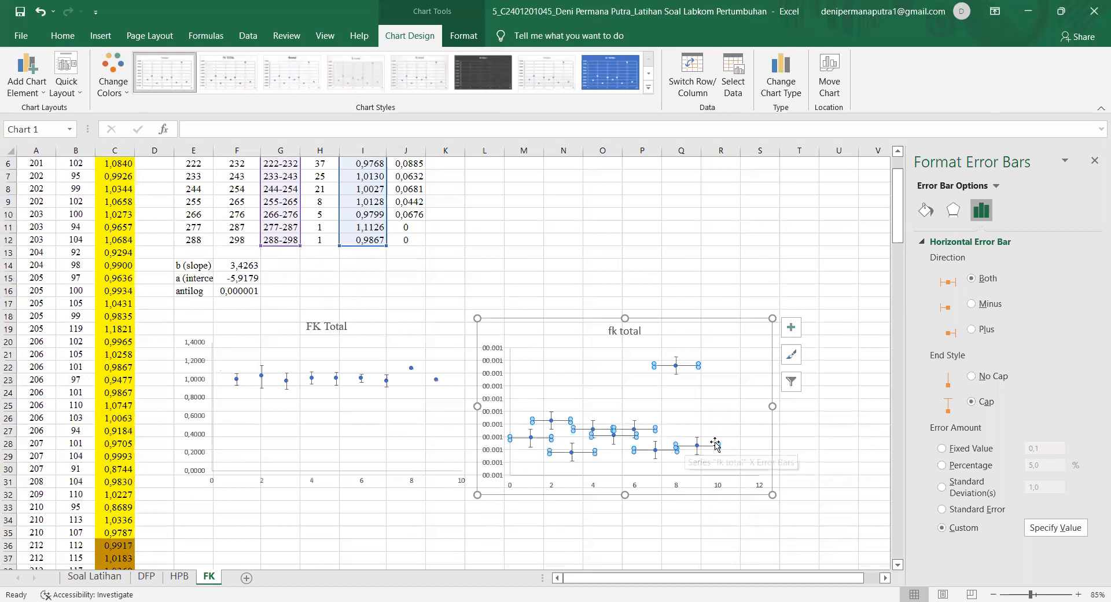
# - Remove the horizontal error bars from the fk total chart, keeping the vertical ones
pyautogui.click(715, 422)
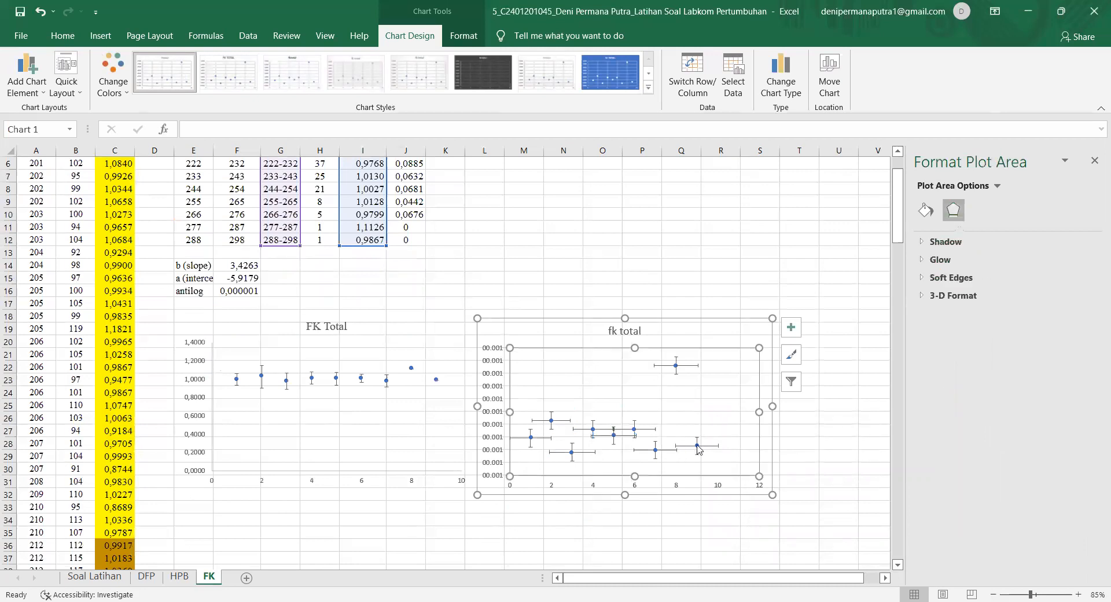
pyautogui.click(681, 449)
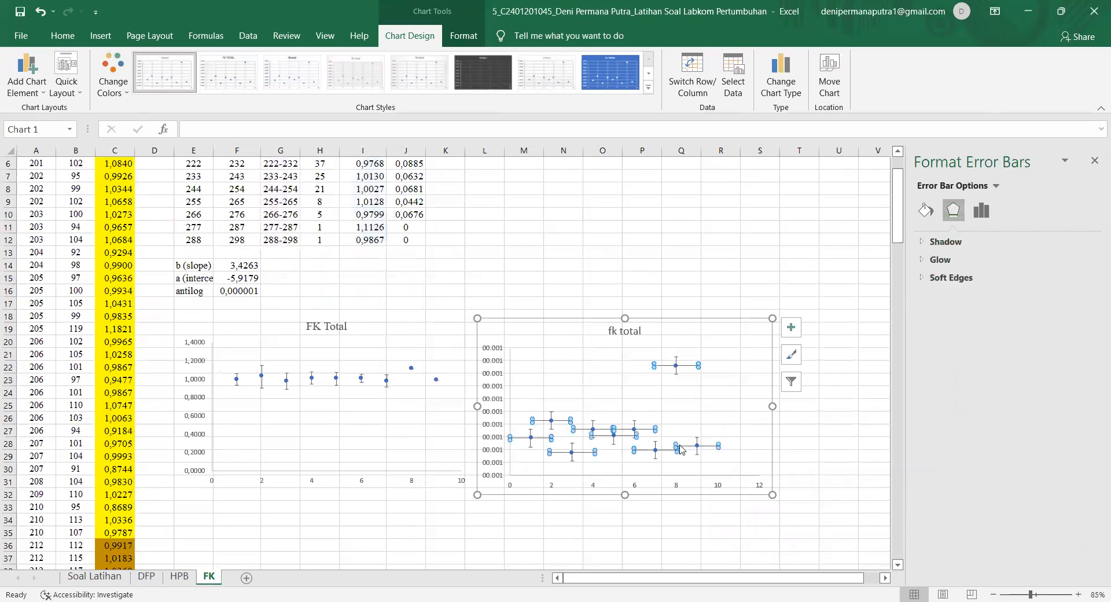
pyautogui.press('Delete')
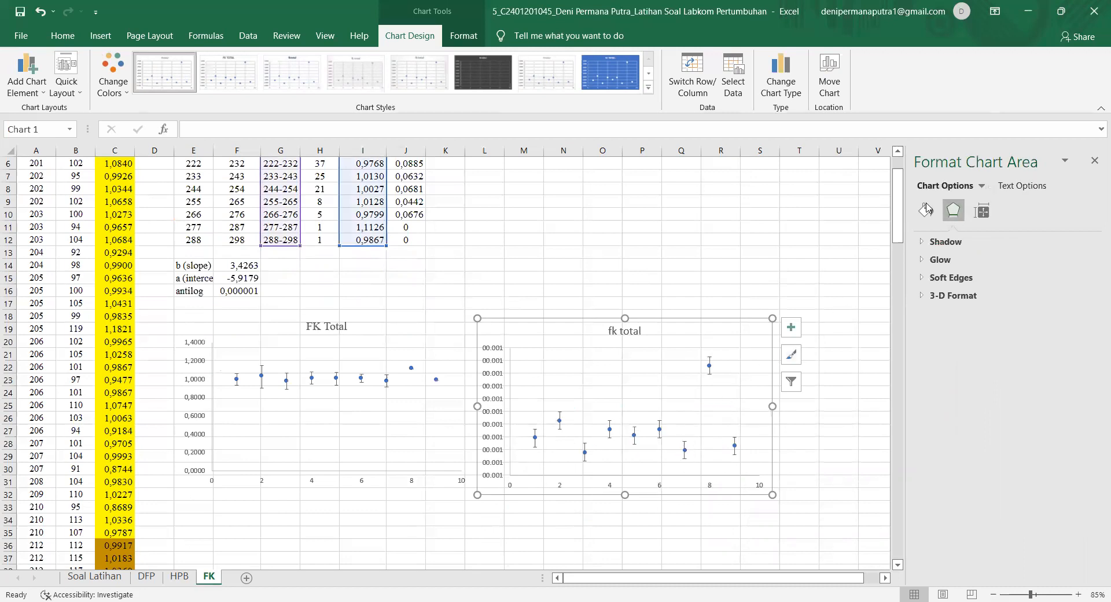
# - Format the fk total chart's vertical axis numbers with the custom type 0,0000
pyautogui.click(494, 376)
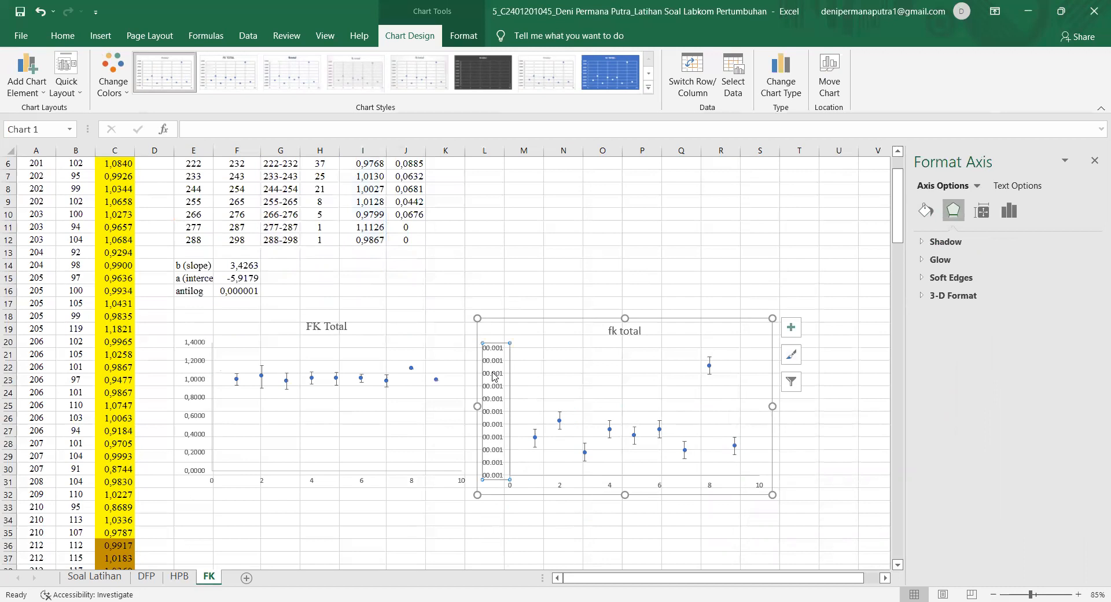
pyautogui.click(926, 211)
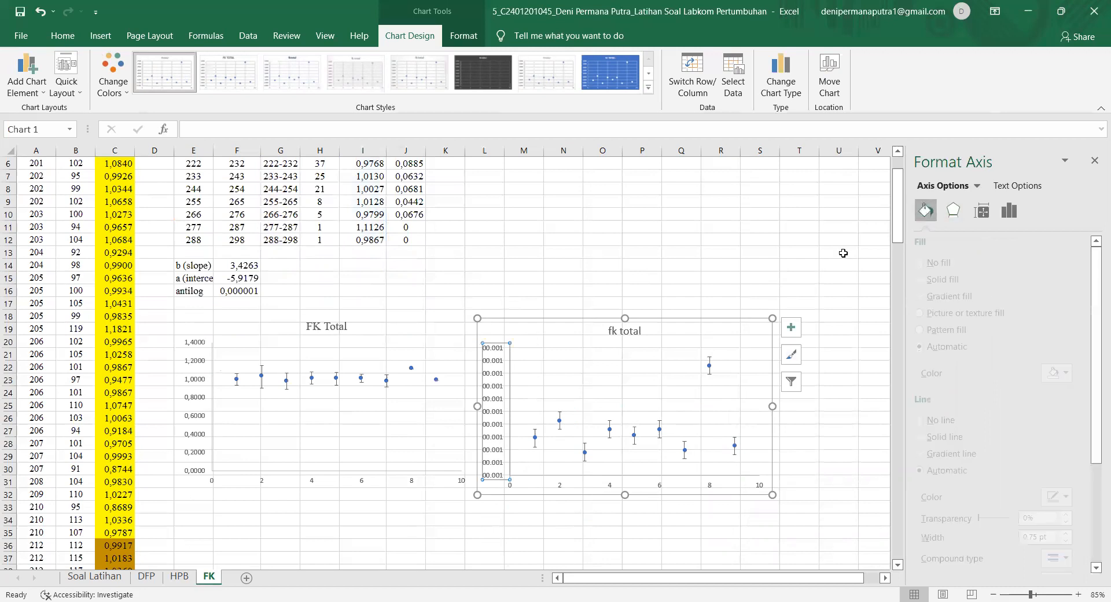
pyautogui.rightClick(496, 367)
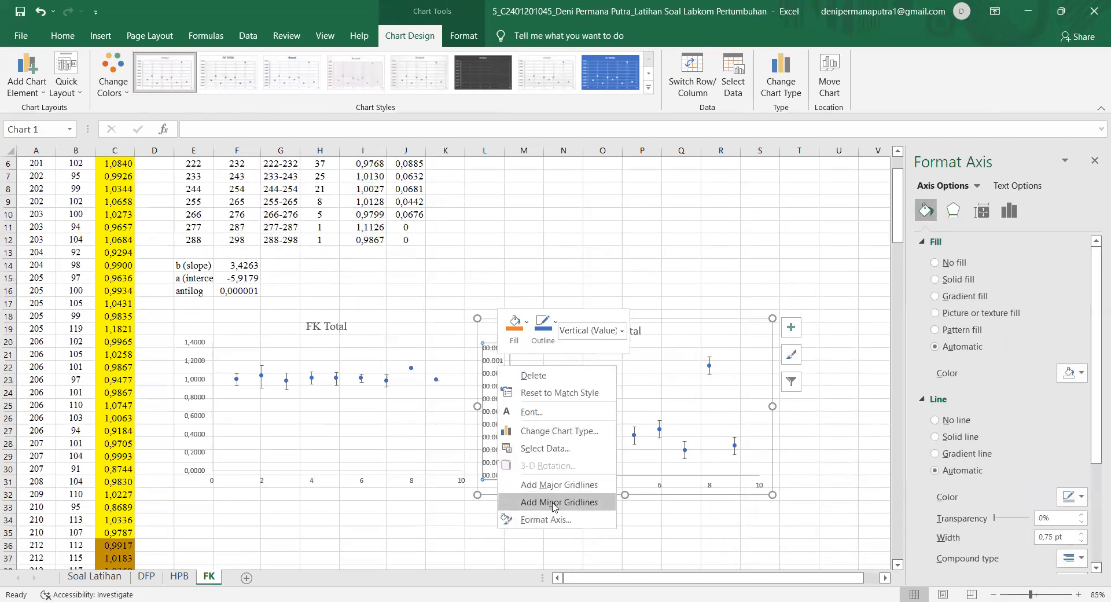
pyautogui.click(488, 362)
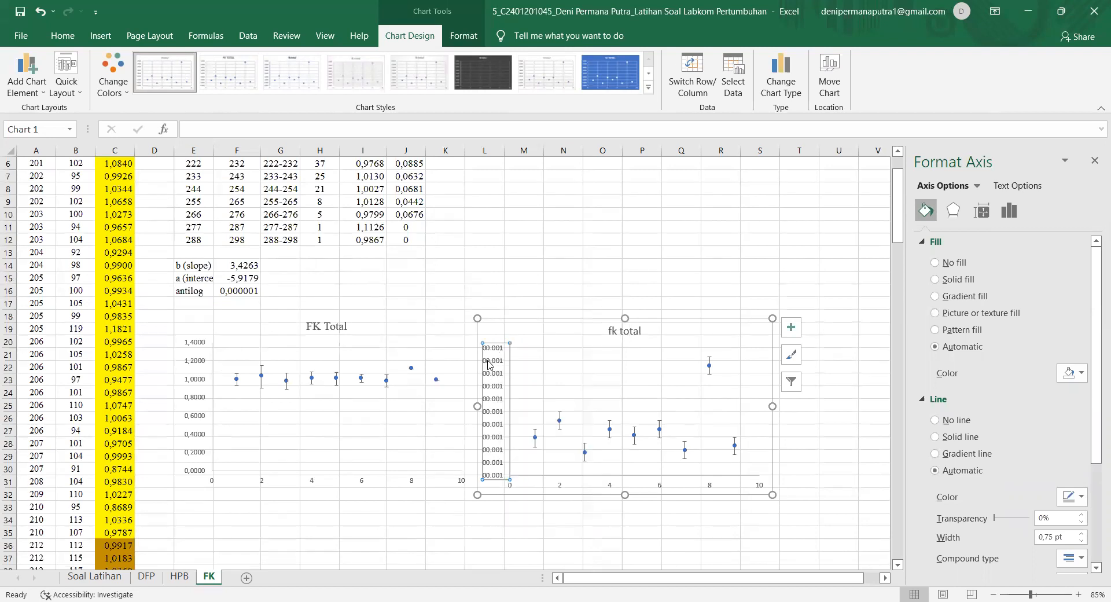
pyautogui.rightClick(488, 364)
pyautogui.click(532, 517)
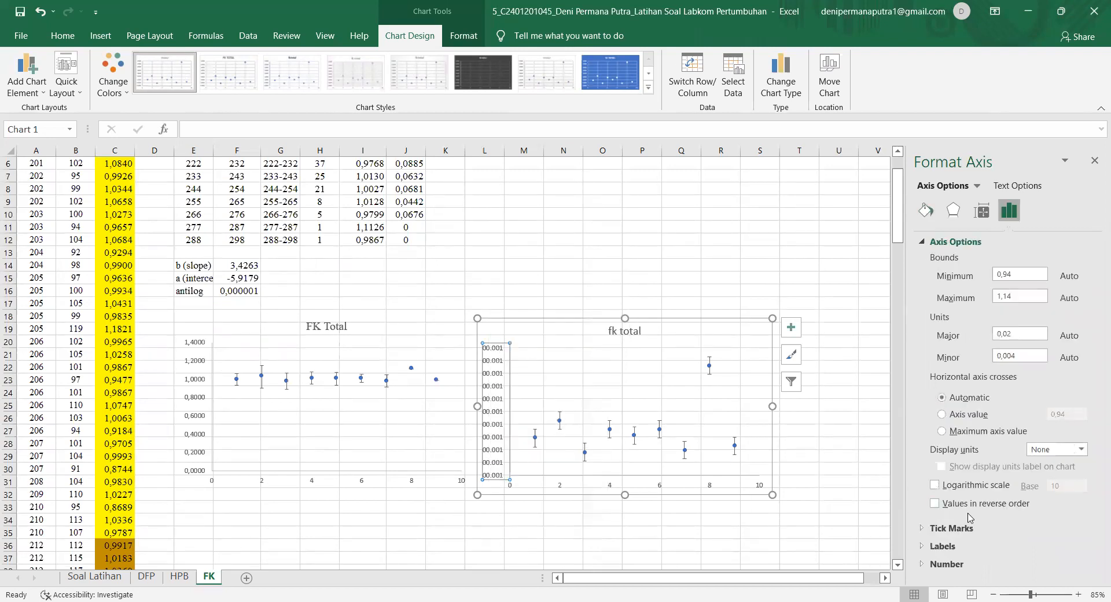
pyautogui.click(924, 565)
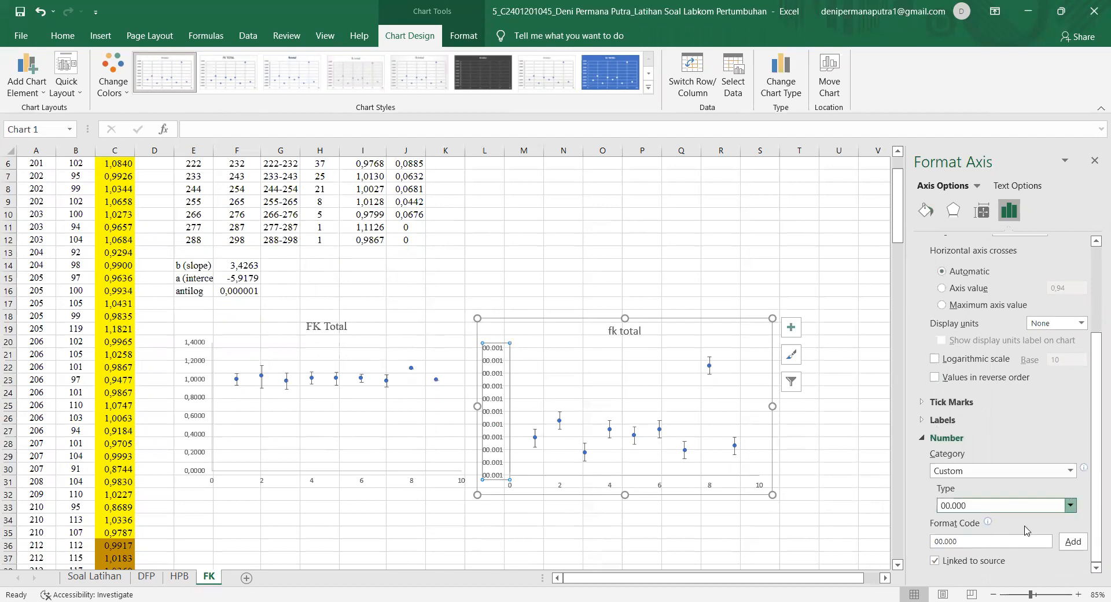
pyautogui.click(982, 530)
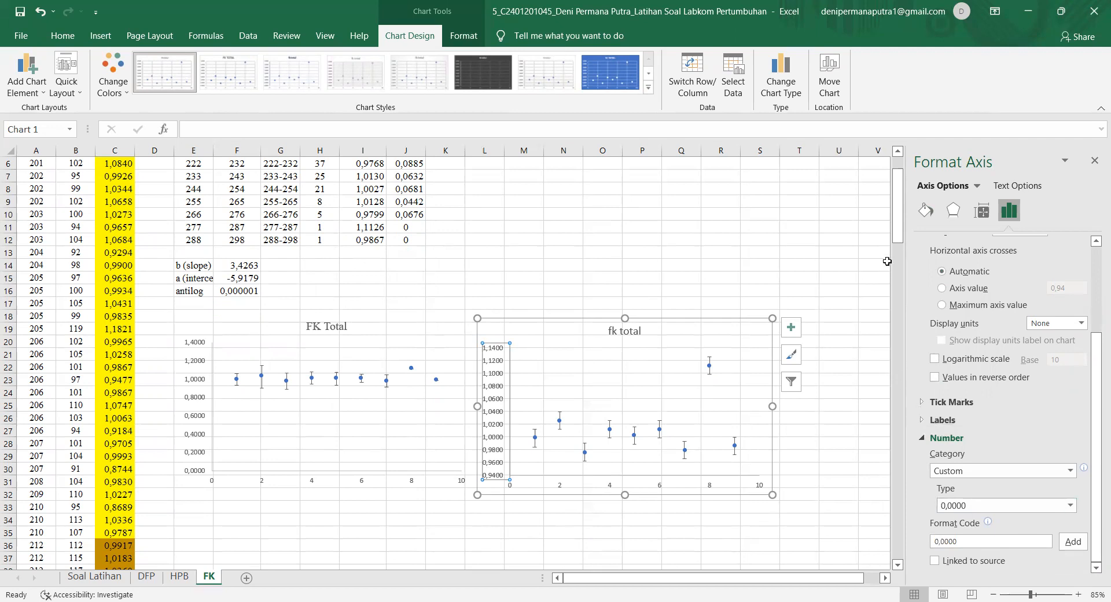
pyautogui.click(1093, 166)
# - Set the fk total chart's plot area to no fill
pyautogui.click(661, 326)
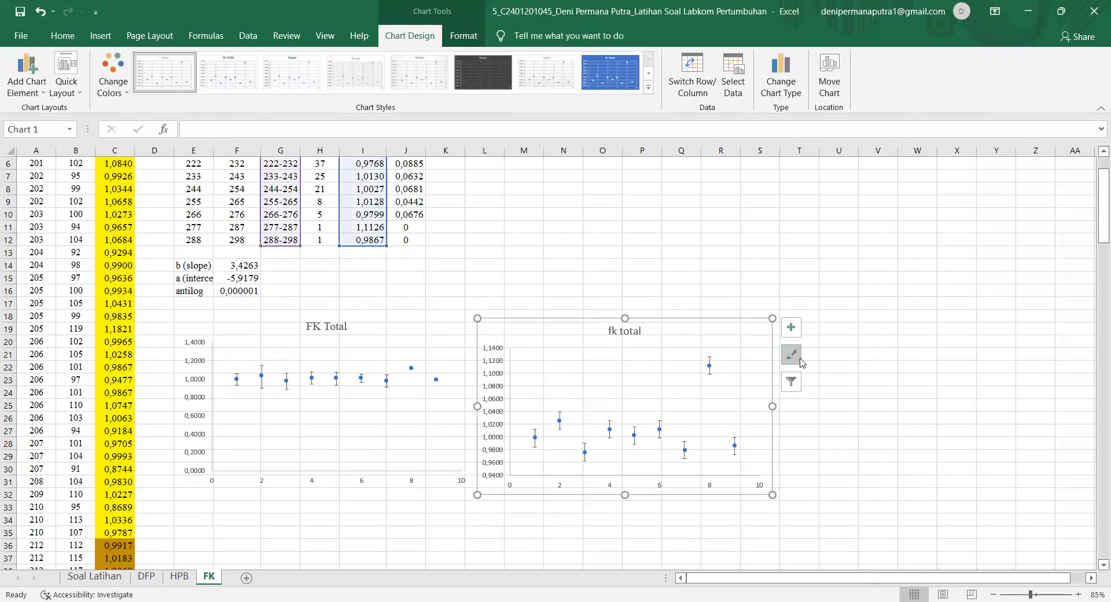
pyautogui.click(791, 326)
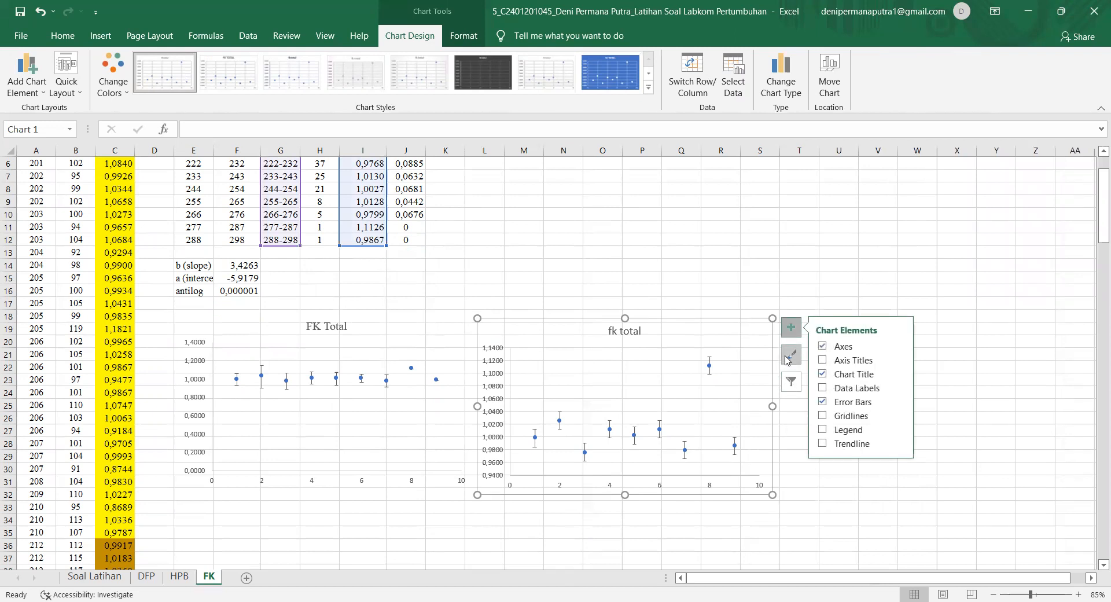
pyautogui.click(791, 383)
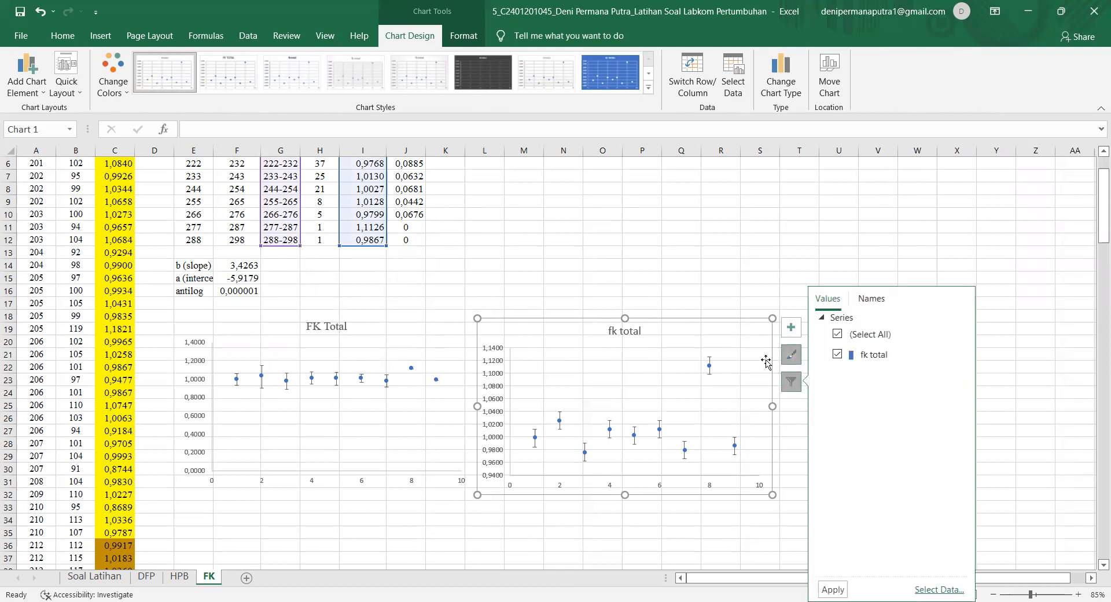
pyautogui.rightClick(738, 344)
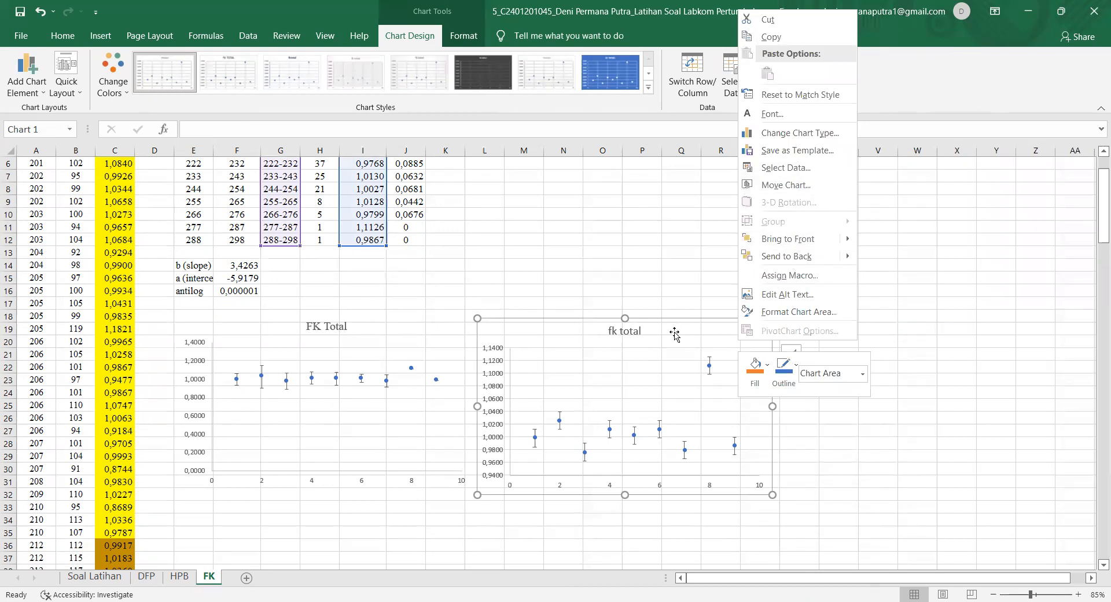
pyautogui.doubleClick(668, 369)
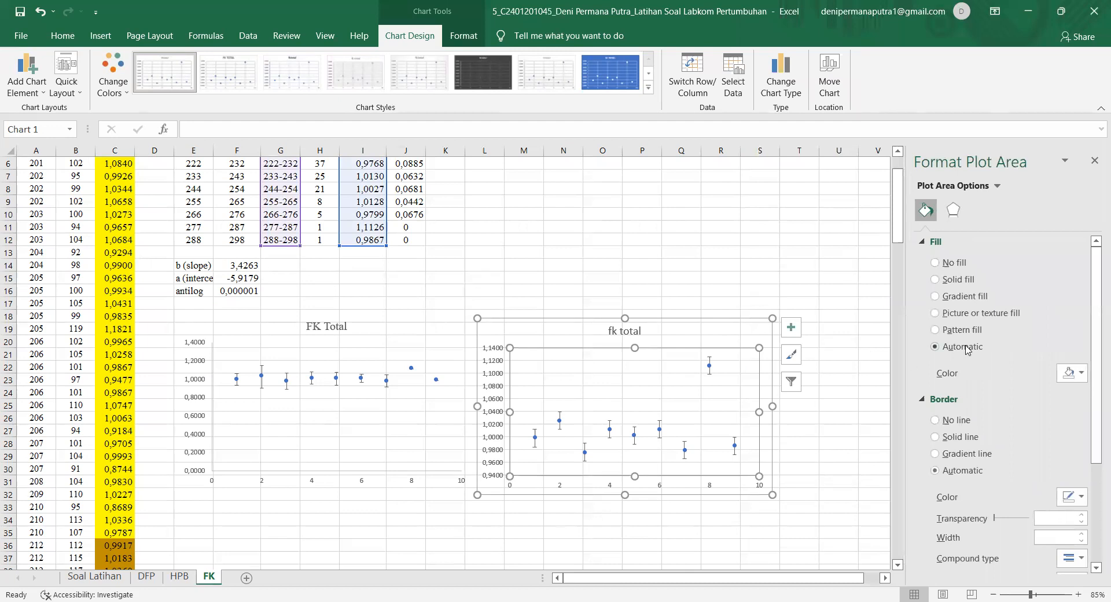
pyautogui.click(948, 264)
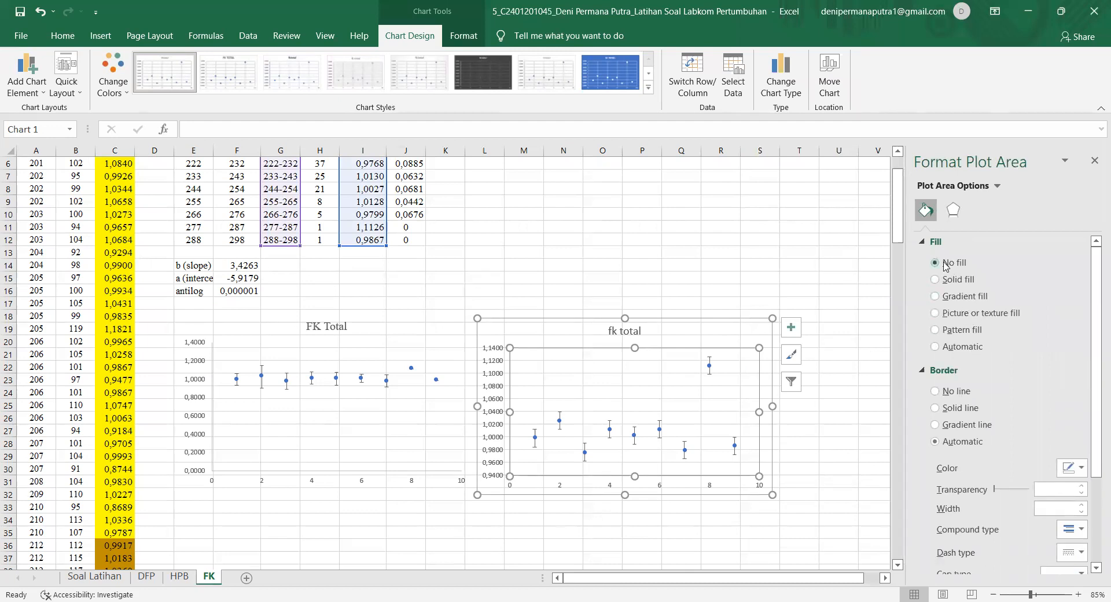
pyautogui.scroll(-3, 974, 455)
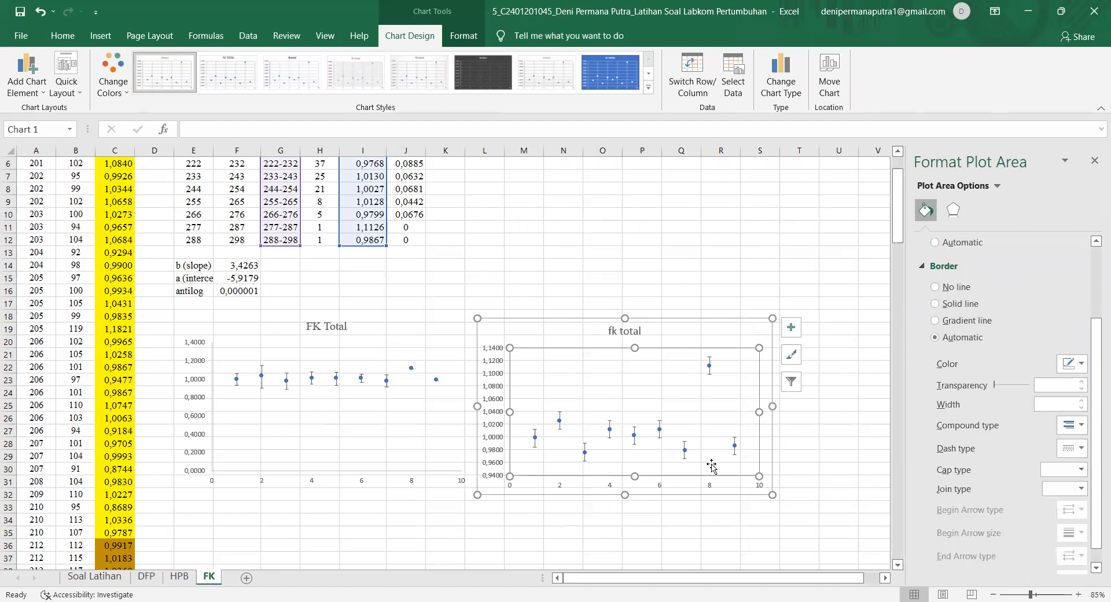
# - Examine the data series and chart area formatting options of the fk total chart, comparing its series with the FK Total chart
pyautogui.click(686, 451)
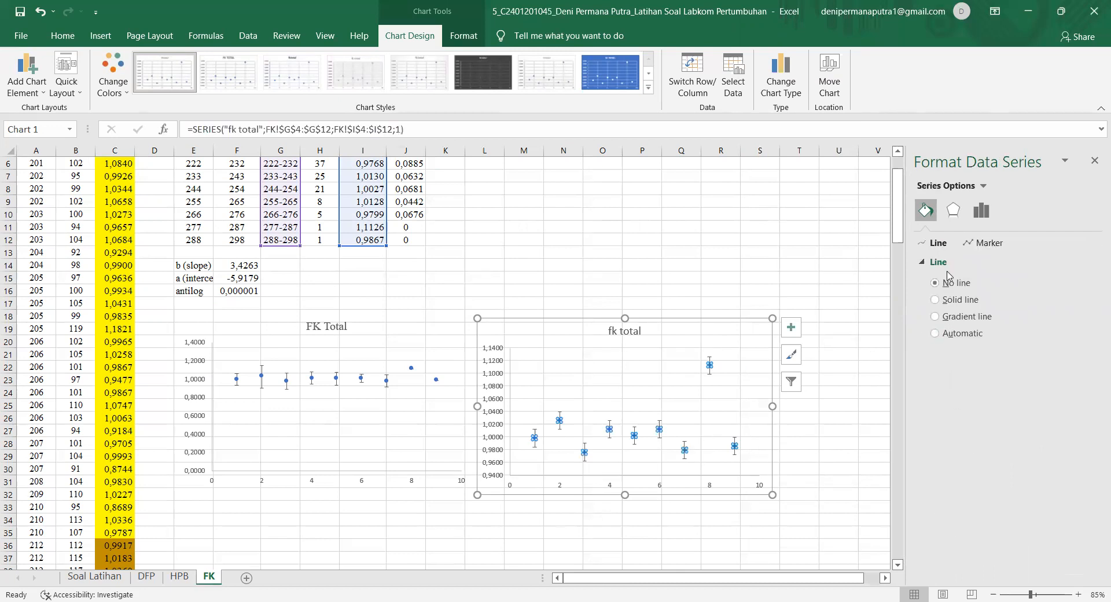
pyautogui.click(953, 209)
pyautogui.click(981, 211)
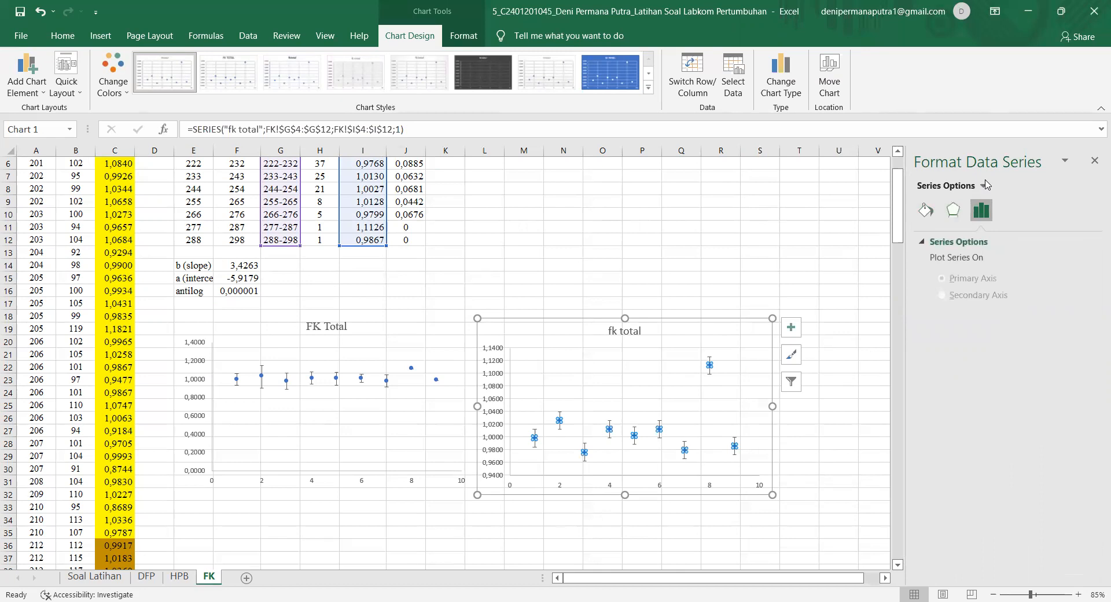
pyautogui.click(674, 385)
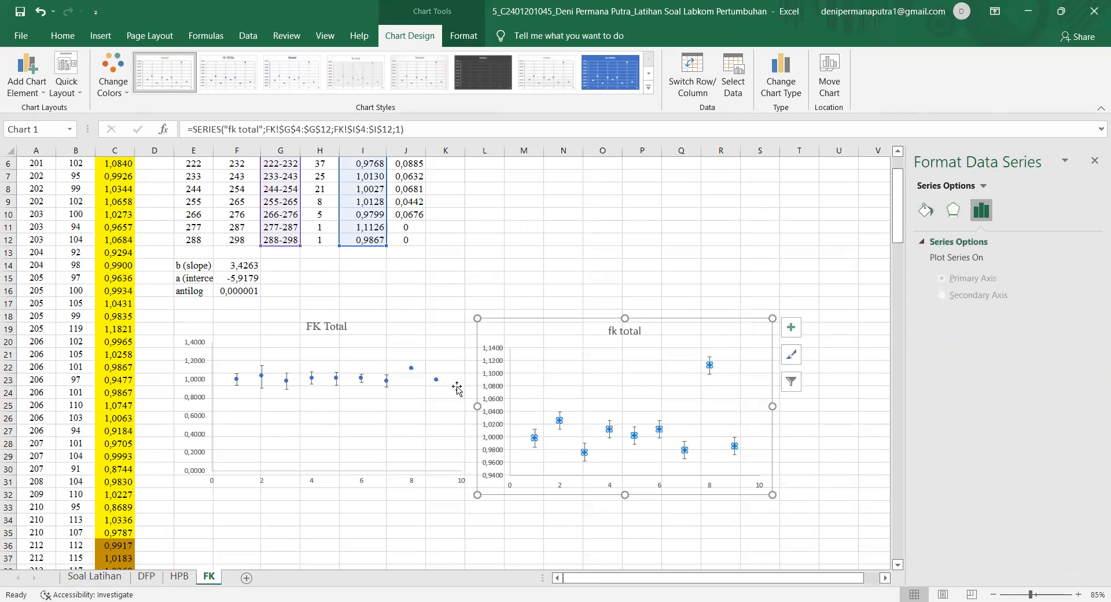
pyautogui.click(412, 371)
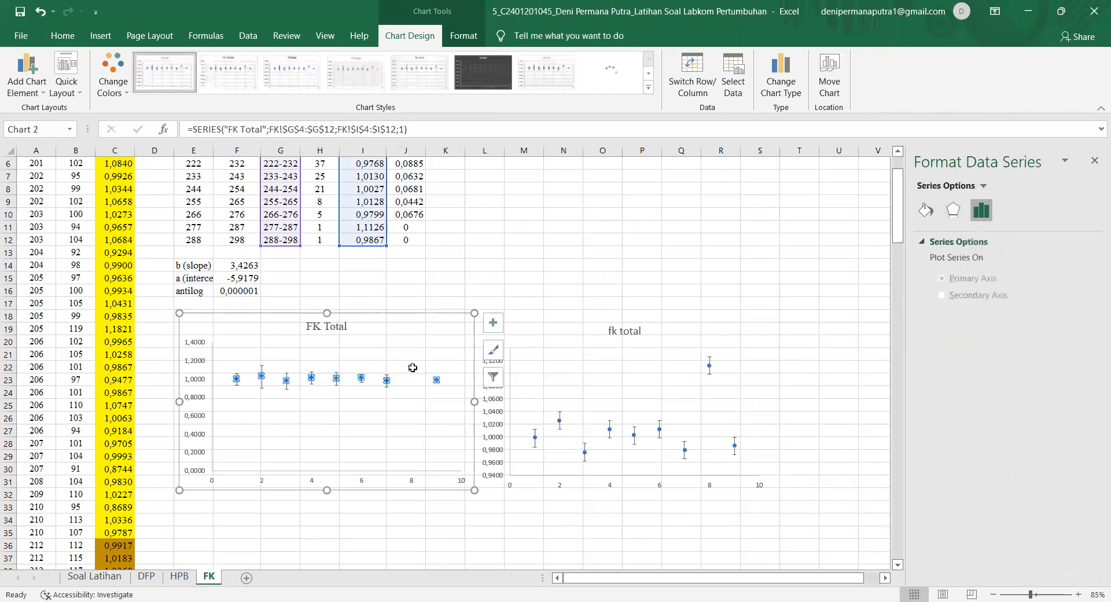
pyautogui.click(607, 426)
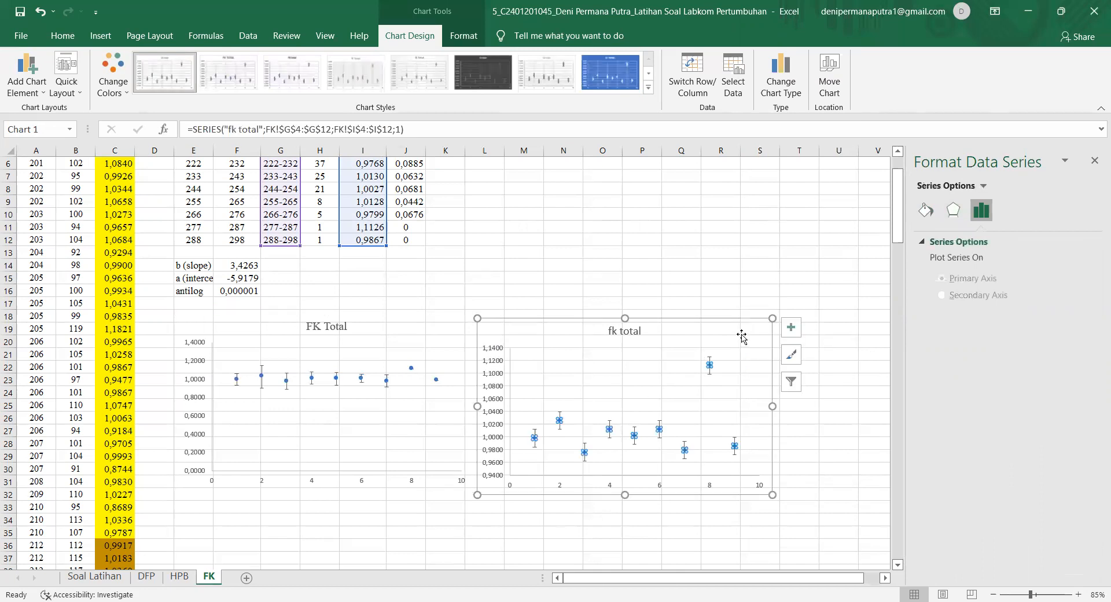
pyautogui.click(953, 212)
pyautogui.click(926, 210)
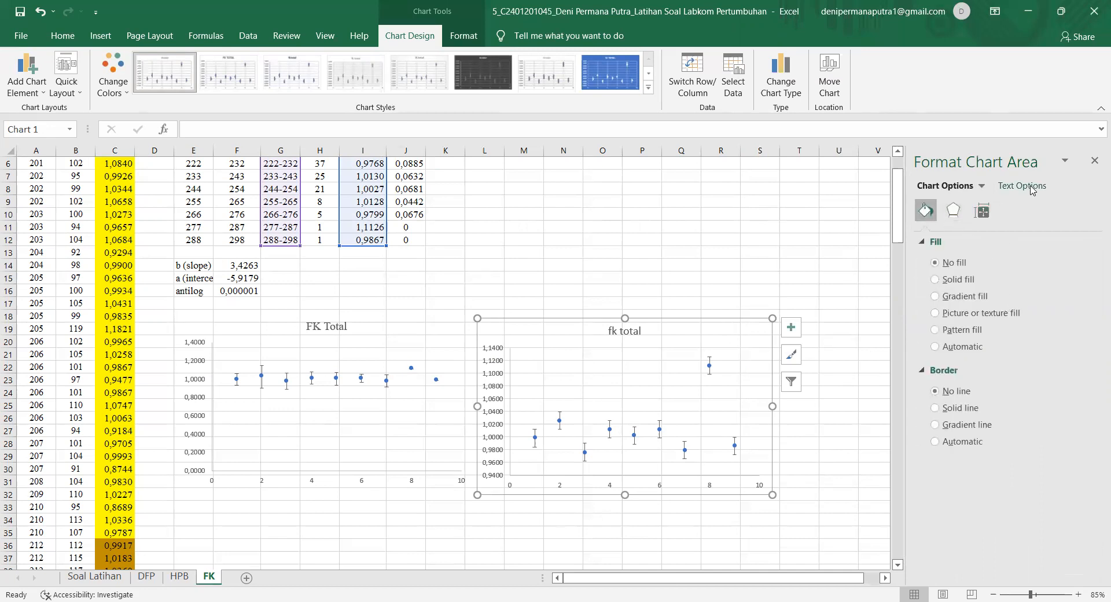
# - Delete the fk total practice chart and go back to the start of the FK sheet
pyautogui.click(1095, 161)
pyautogui.click(799, 366)
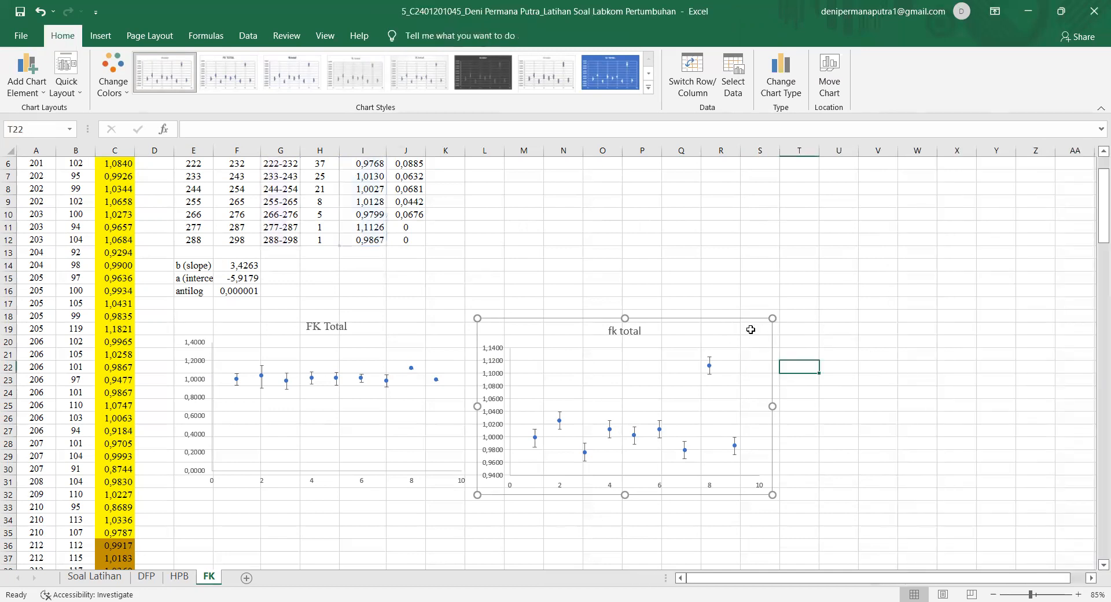
pyautogui.scroll(2, 503, 372)
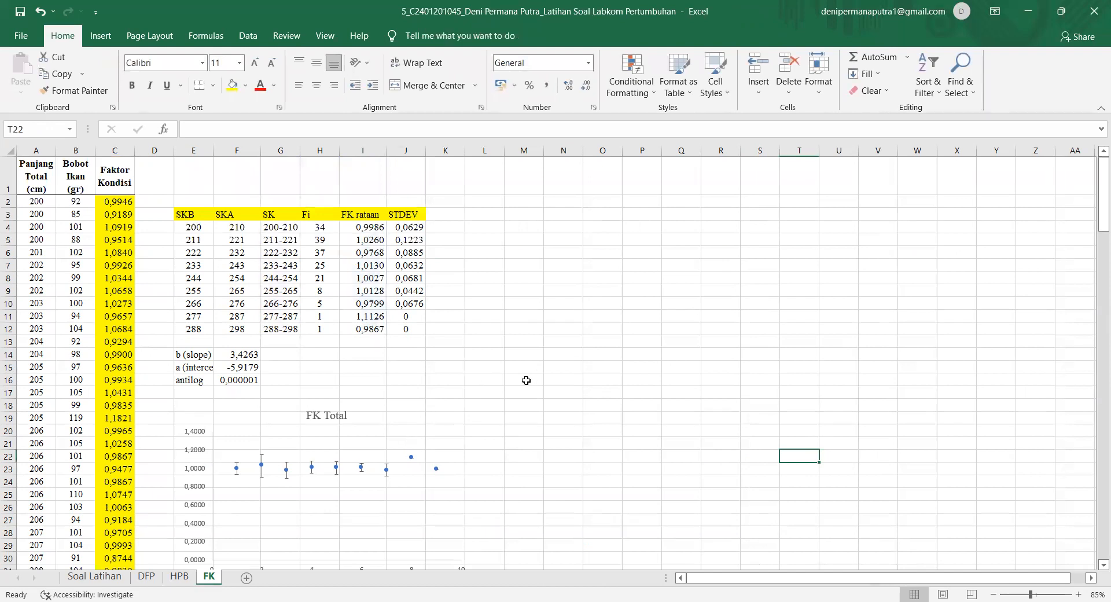
pyautogui.scroll(-7, 346, 387)
pyautogui.scroll(7, 268, 367)
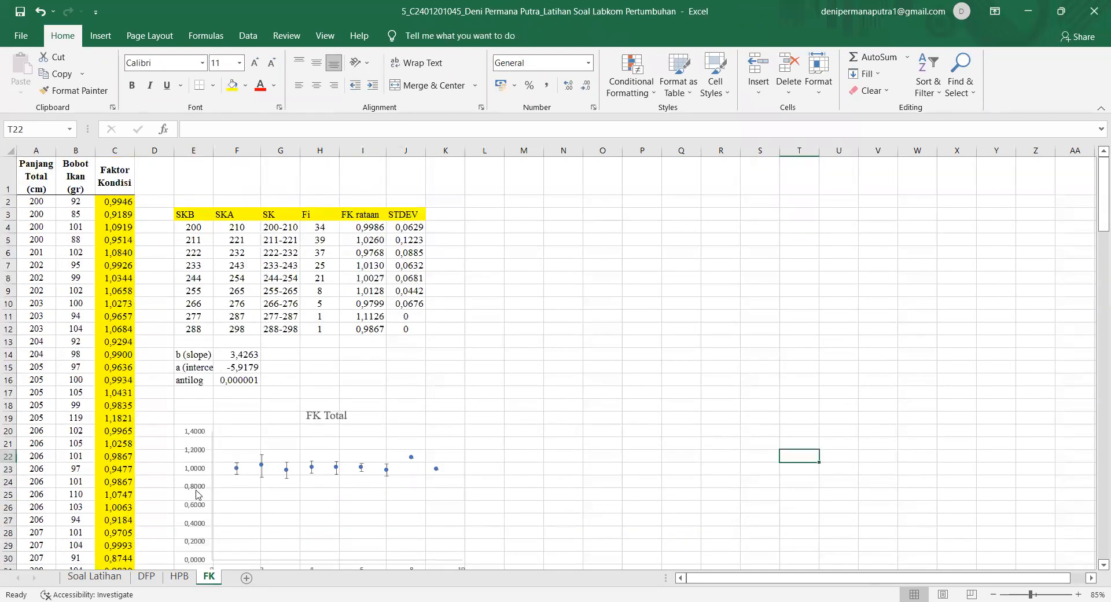